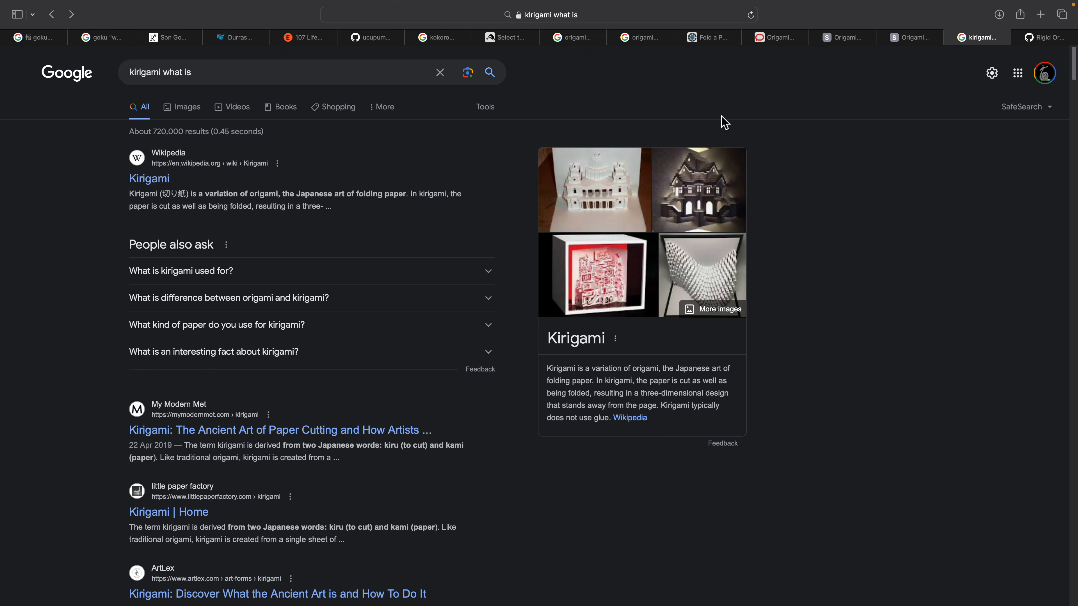
# - Review the open origami crane references, including Centerstone's folding instructions, the fold-line image results and the Origami Editor 3D crease pattern page
pyautogui.click(717, 40)
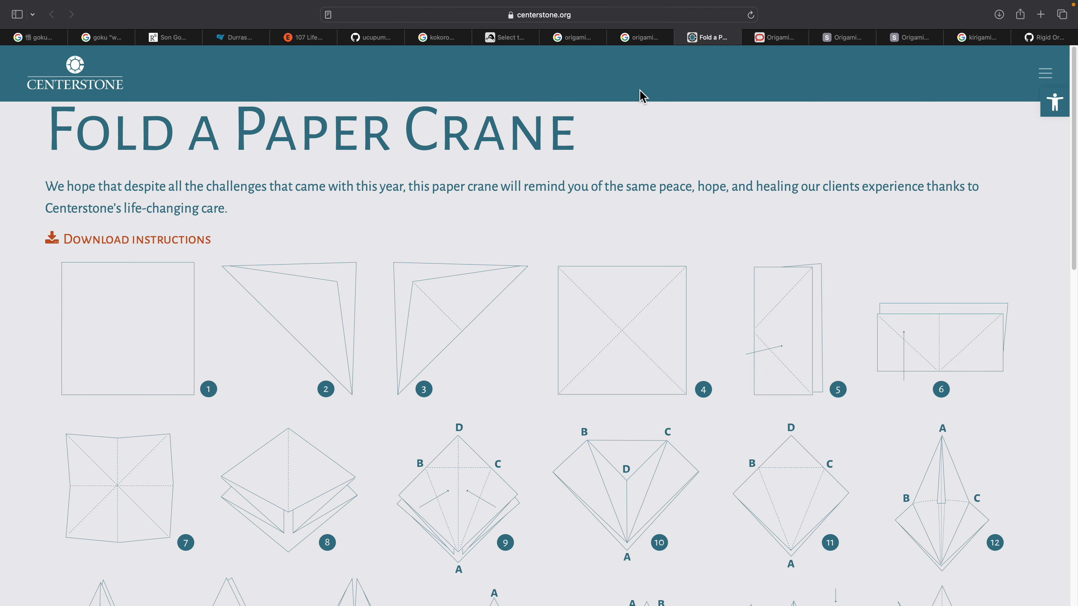
pyautogui.click(648, 38)
pyautogui.click(576, 38)
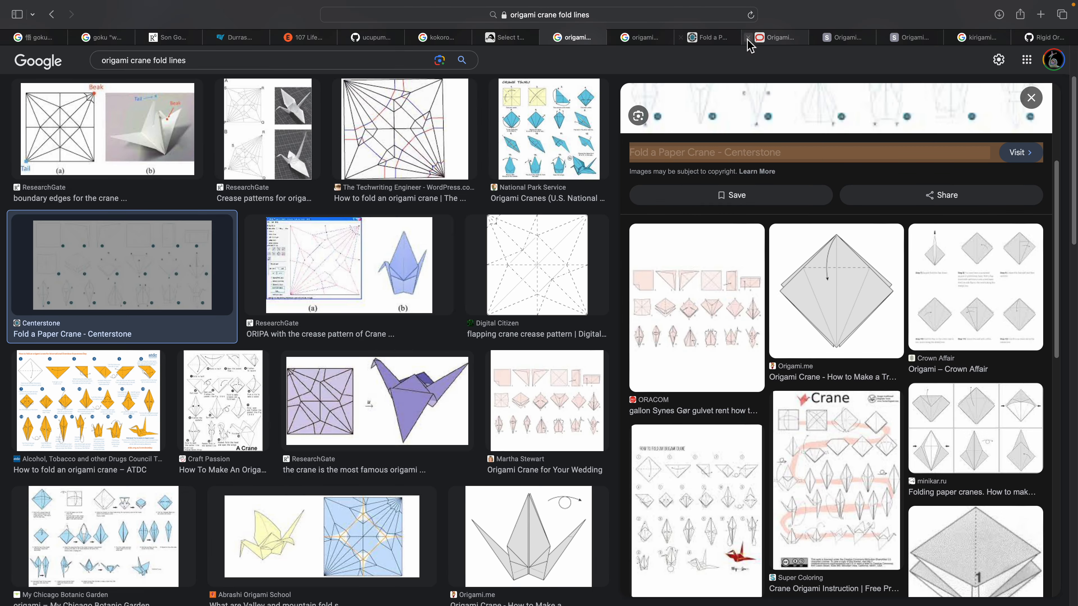
pyautogui.click(779, 40)
pyautogui.click(847, 39)
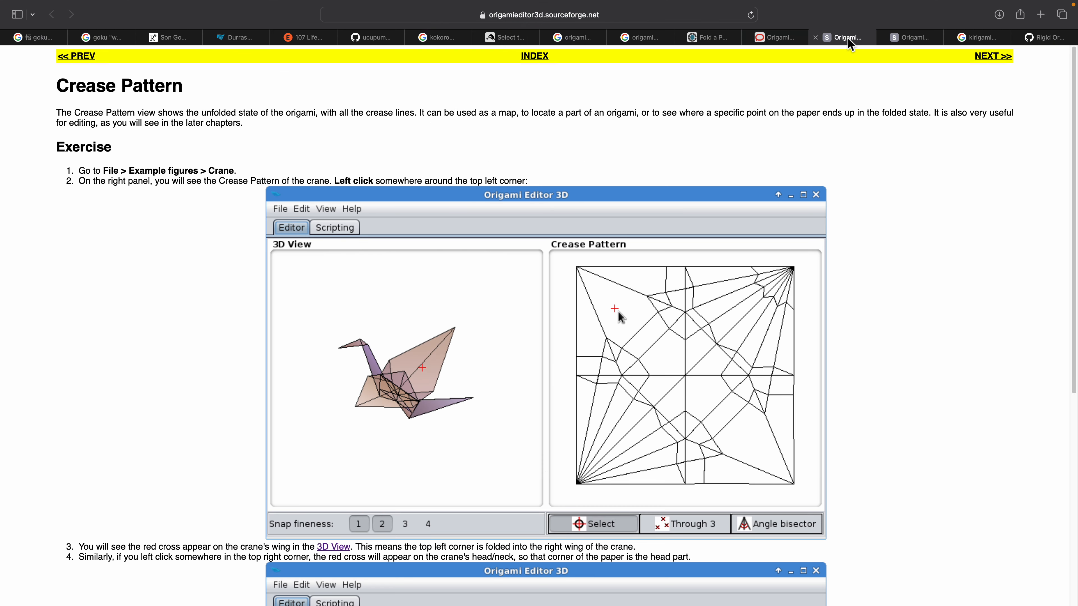
pyautogui.scroll(-10, 842, 204)
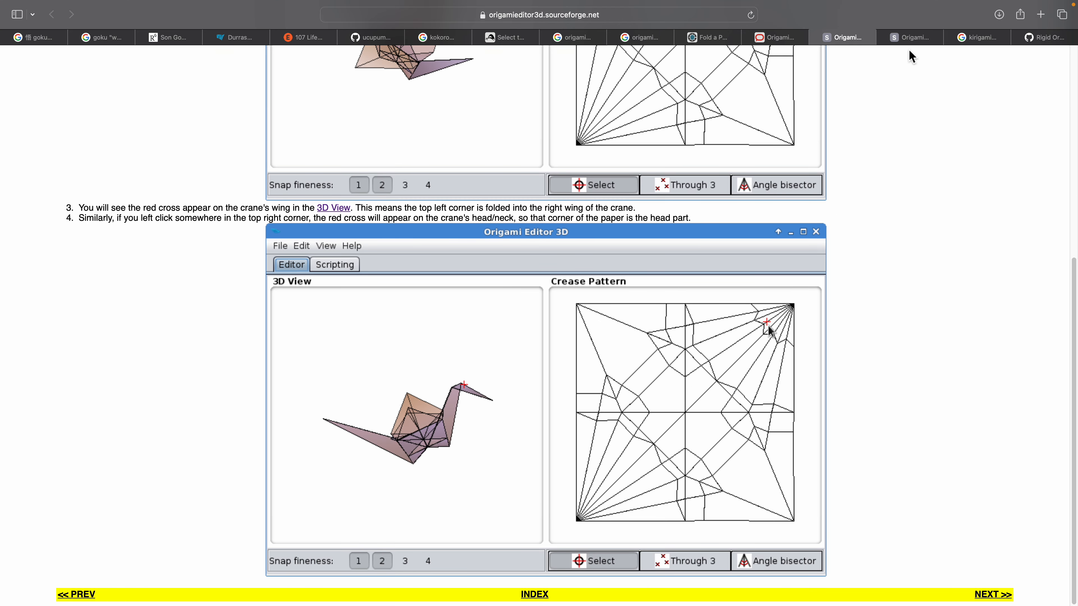
pyautogui.click(913, 38)
# - Examine the kirigami image results, previewing the Wikipedia, OrigamiArt.Us, Pinterest and Midlibrary artworks and their related images
pyautogui.click(957, 38)
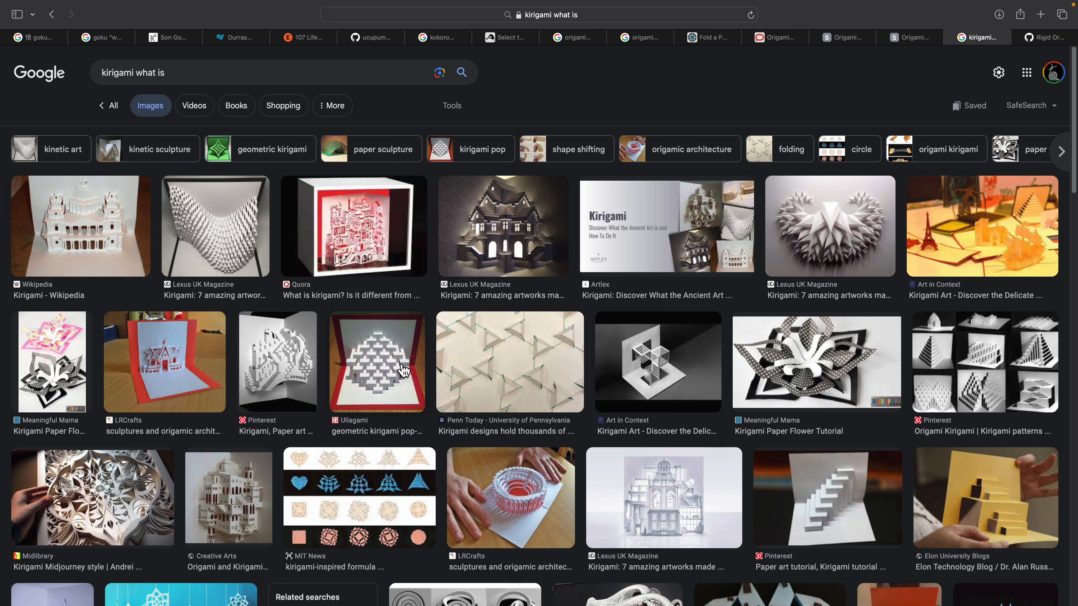
pyautogui.click(103, 247)
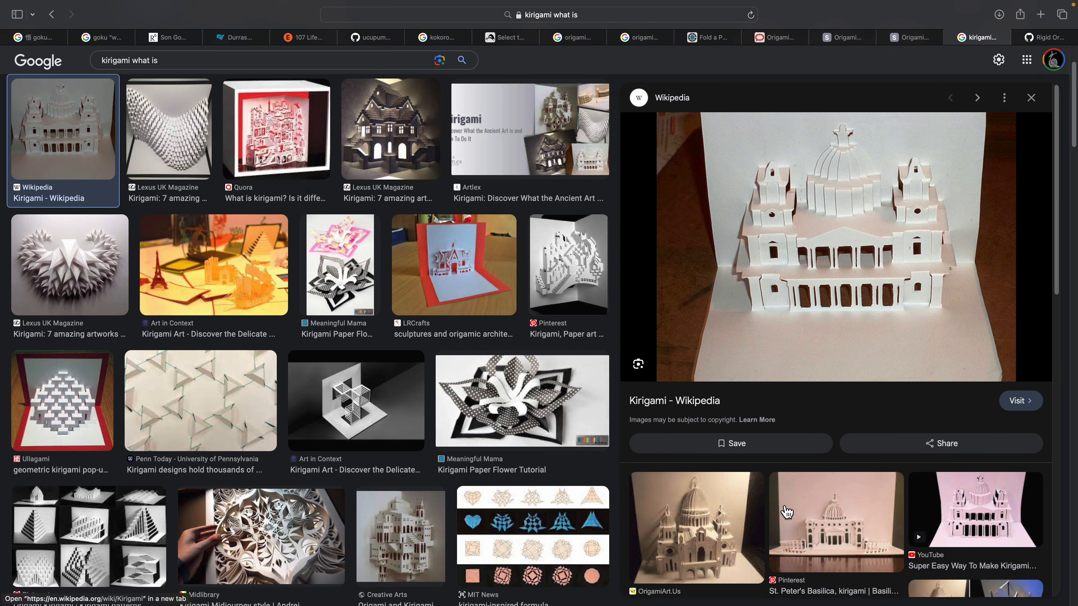
pyautogui.scroll(-3, 787, 513)
pyautogui.click(740, 486)
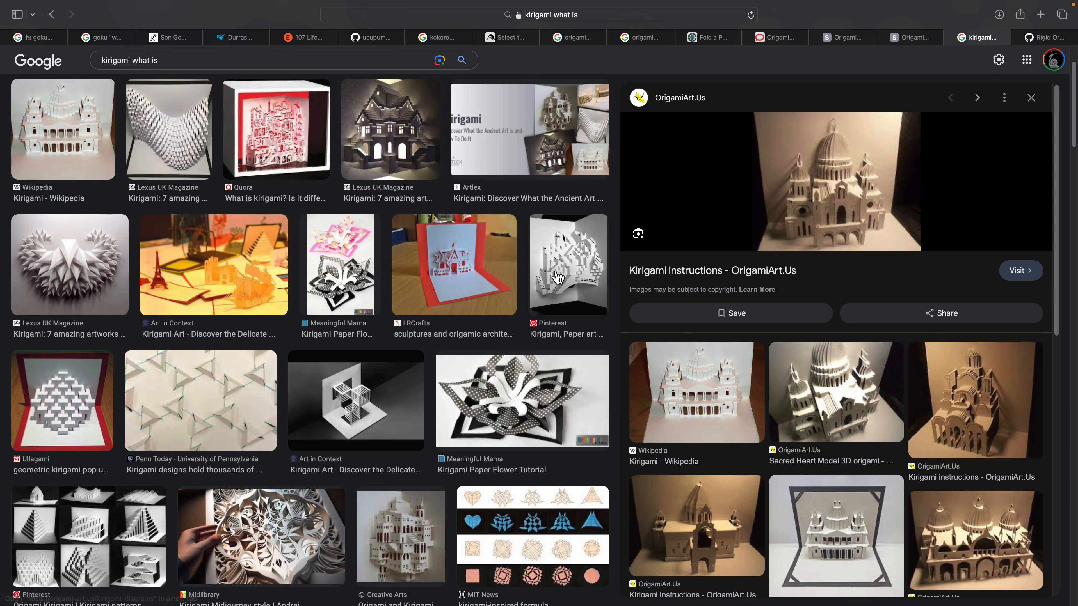
pyautogui.click(569, 267)
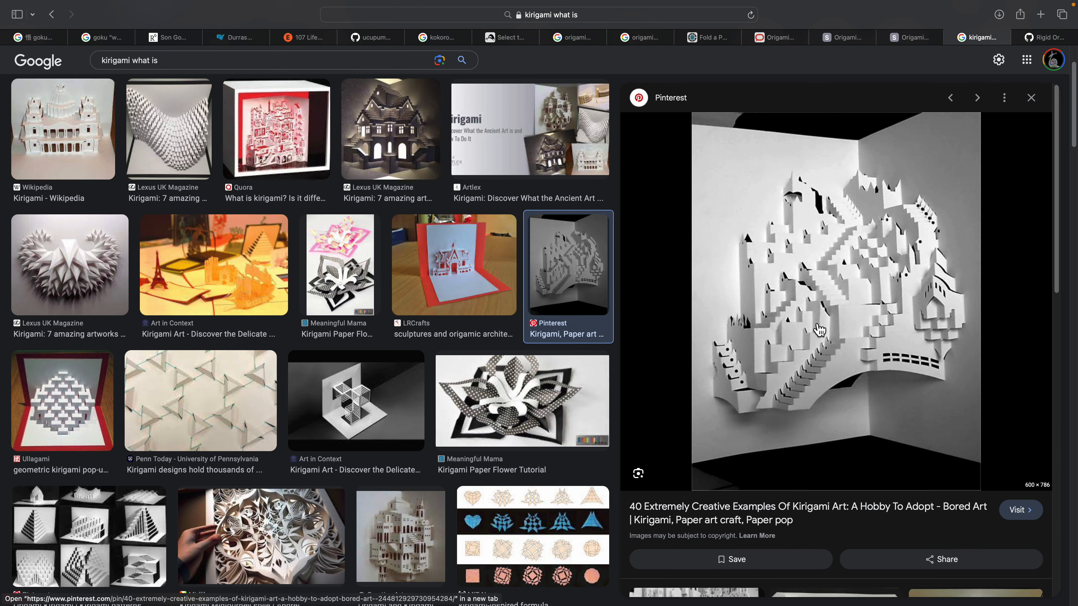
pyautogui.click(261, 527)
pyautogui.scroll(-3, 681, 403)
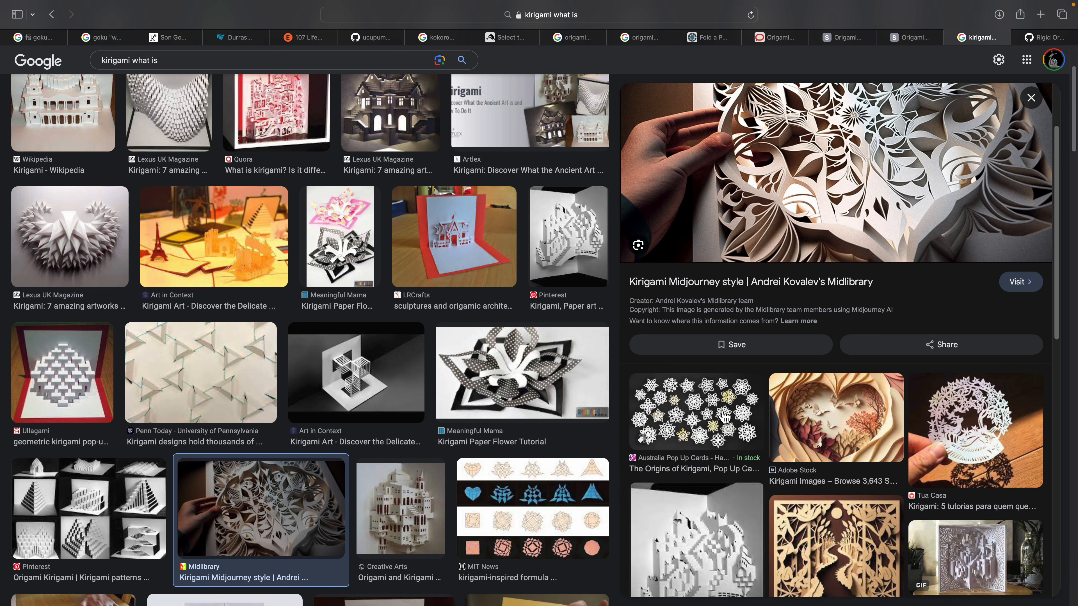
pyautogui.scroll(-5, 724, 417)
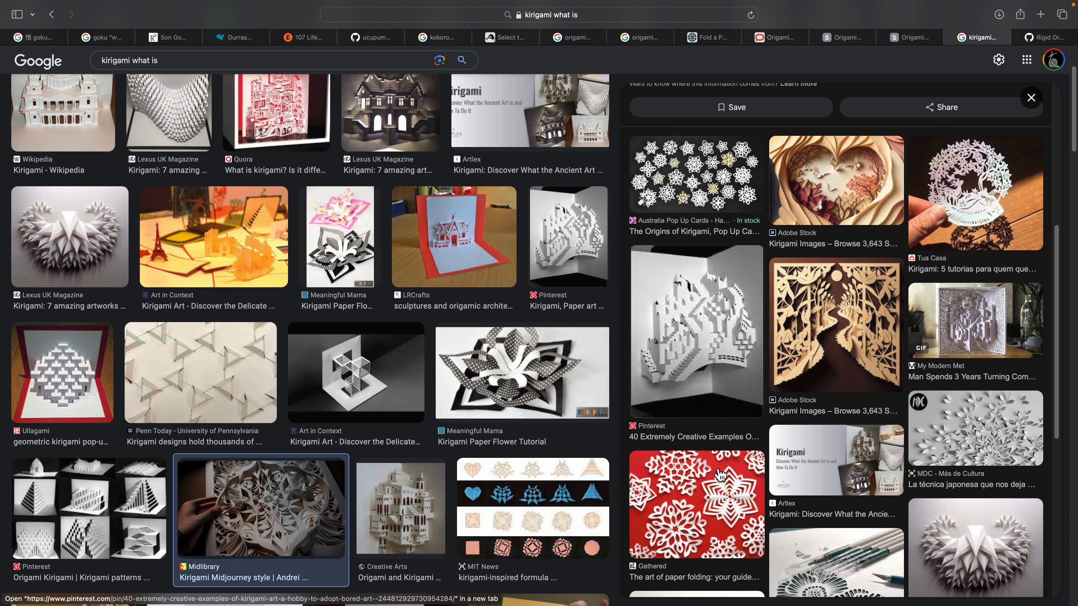
pyautogui.scroll(-2, 722, 467)
pyautogui.scroll(7, 715, 458)
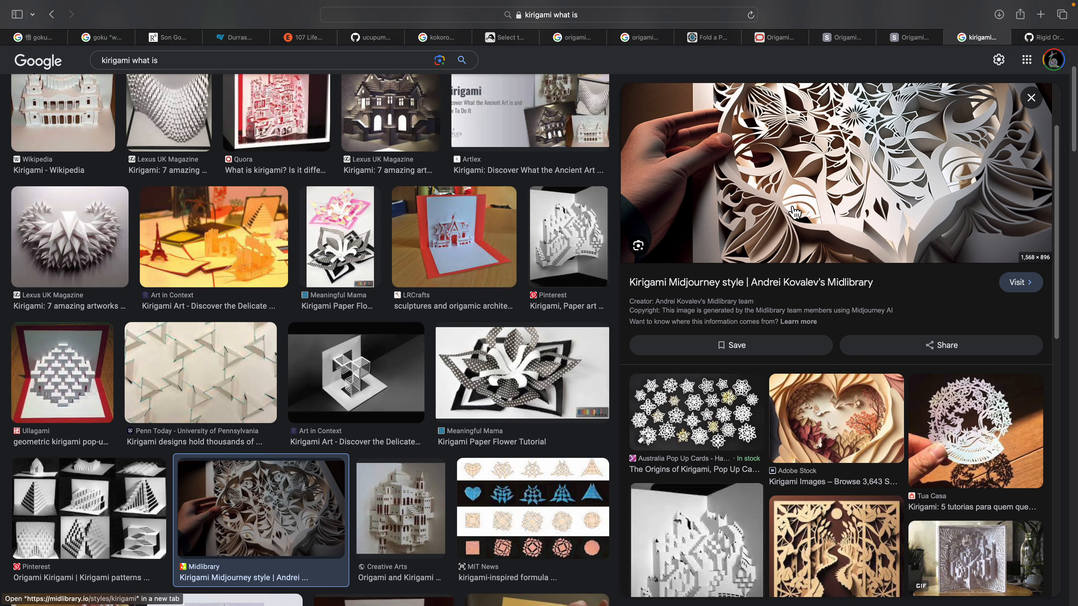
# - Examine the Sverchok pull request "Rigid Origami Folding" on GitHub, reading its description and the twisted square and water bomb tessellation examples
pyautogui.click(1044, 37)
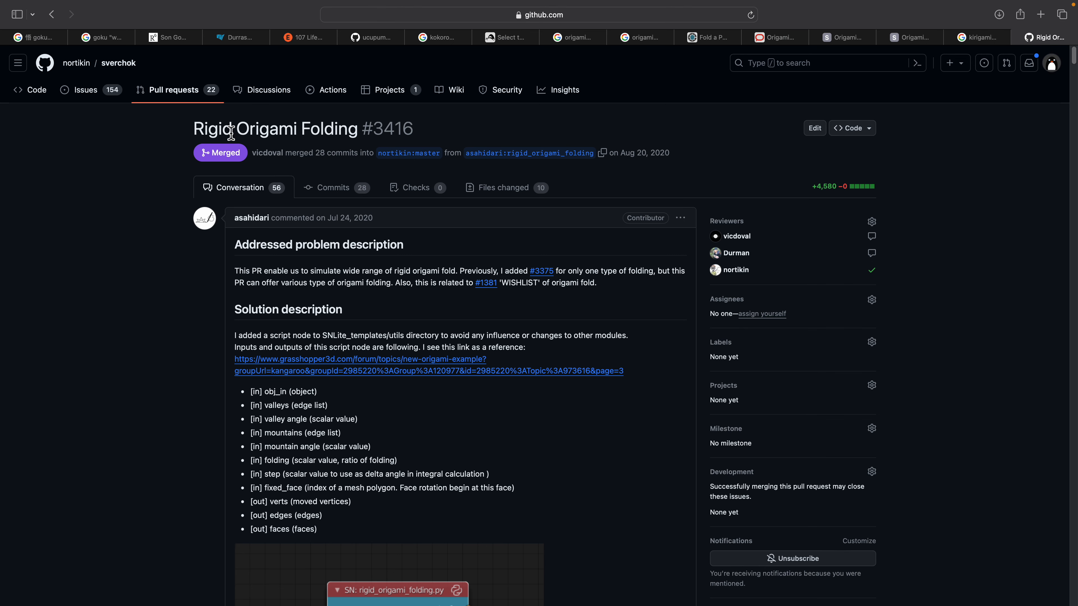
pyautogui.scroll(-6, 193, 206)
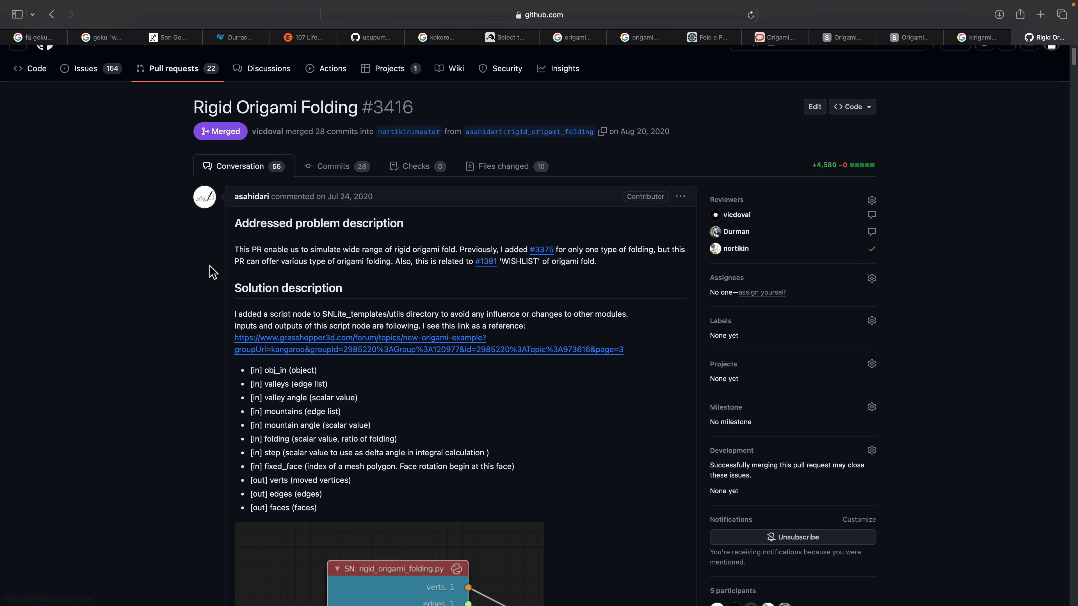
pyautogui.scroll(6, 242, 337)
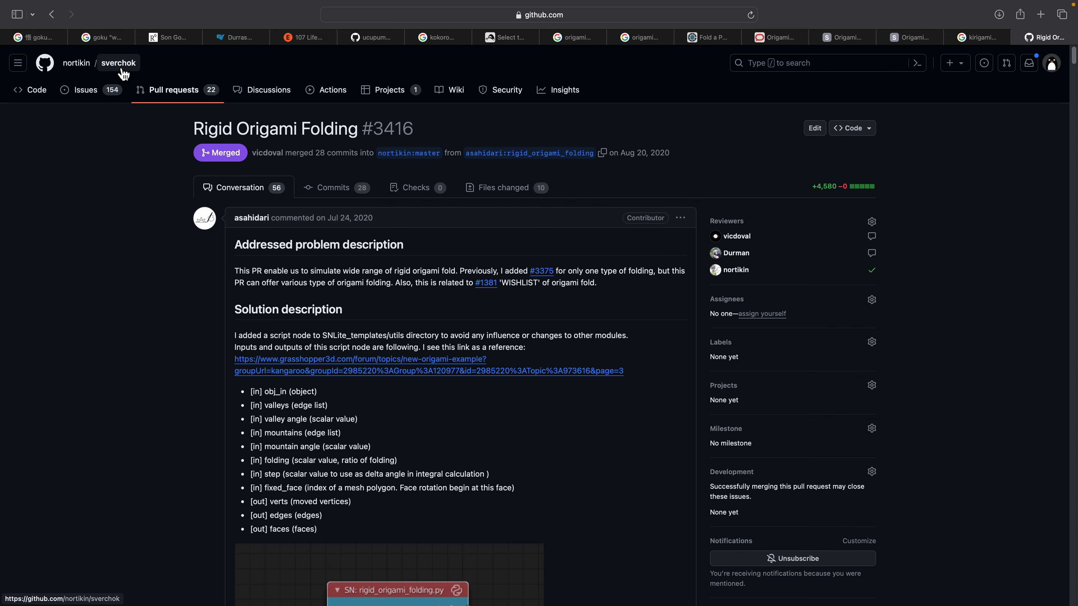
pyautogui.scroll(-20, 335, 374)
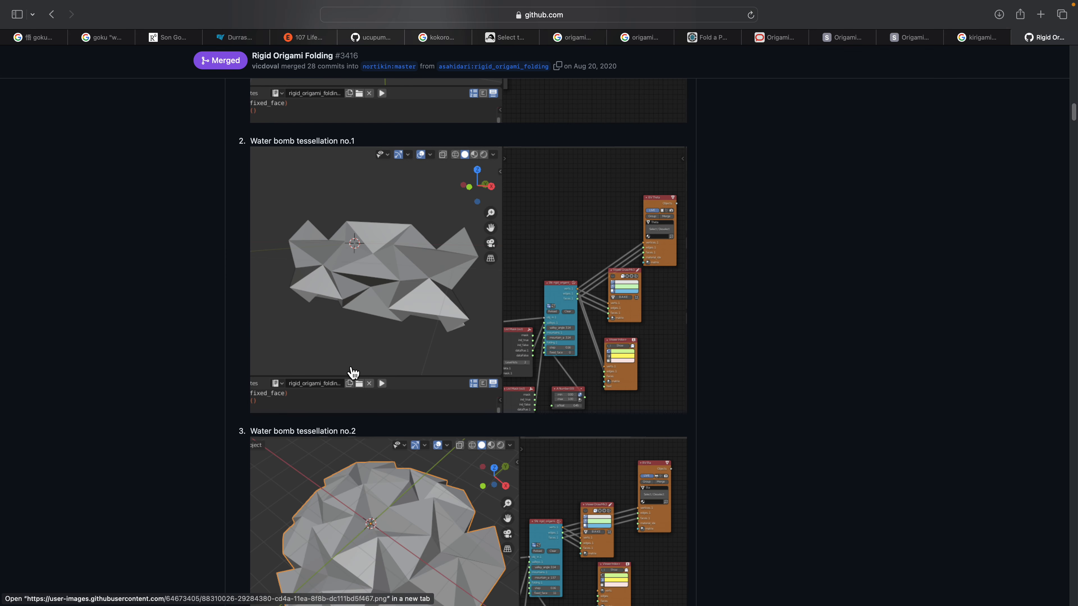
pyautogui.scroll(-5, 352, 373)
pyautogui.scroll(12, 369, 395)
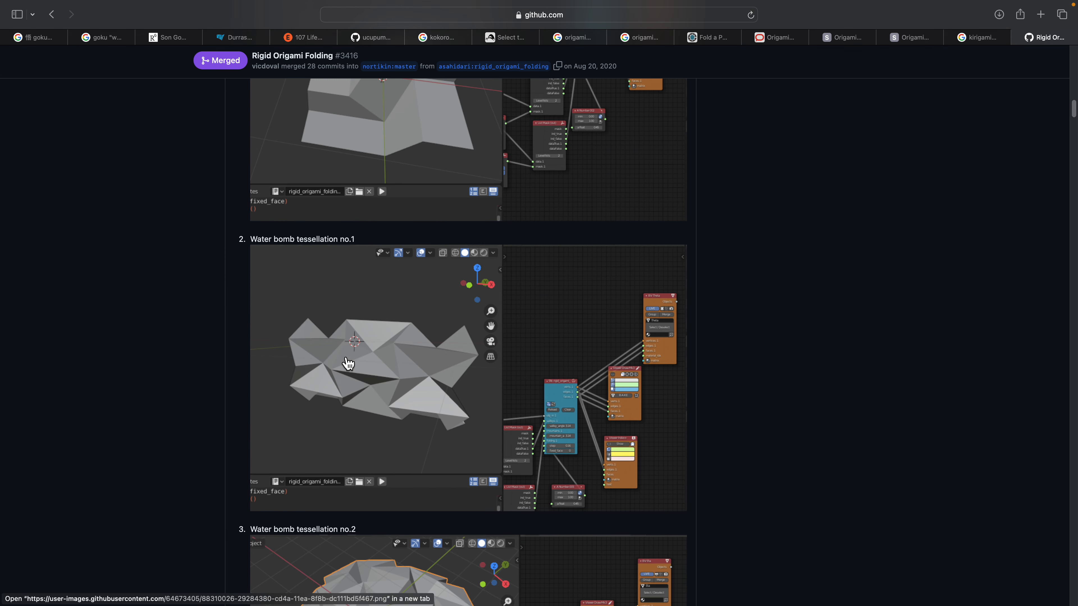
pyautogui.scroll(-3, 409, 368)
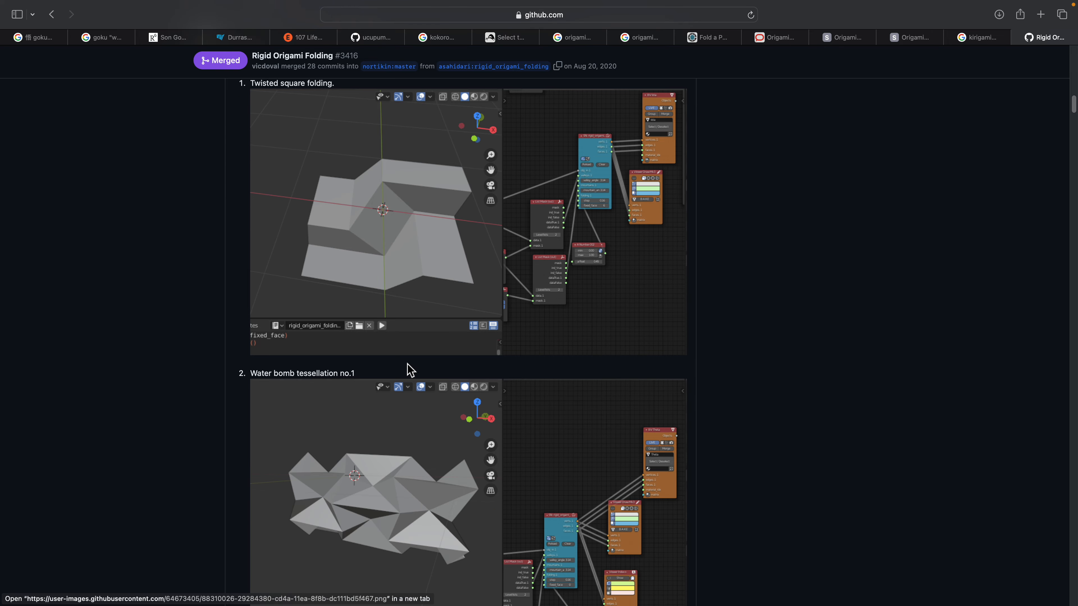
pyautogui.scroll(-5, 450, 334)
pyautogui.scroll(-1, 916, 228)
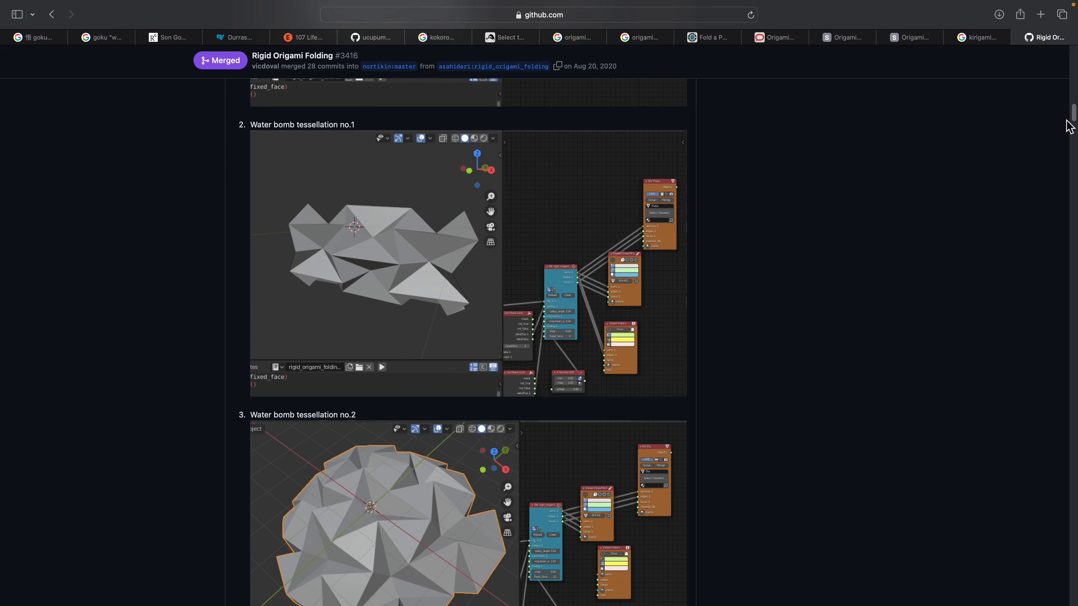
# - Look through the pull request's discussion comments for folded mesh examples, the multiple-vertices limitation and the rigid origami node setups
pyautogui.moveTo(1074, 116); pyautogui.dragTo(967, 316)
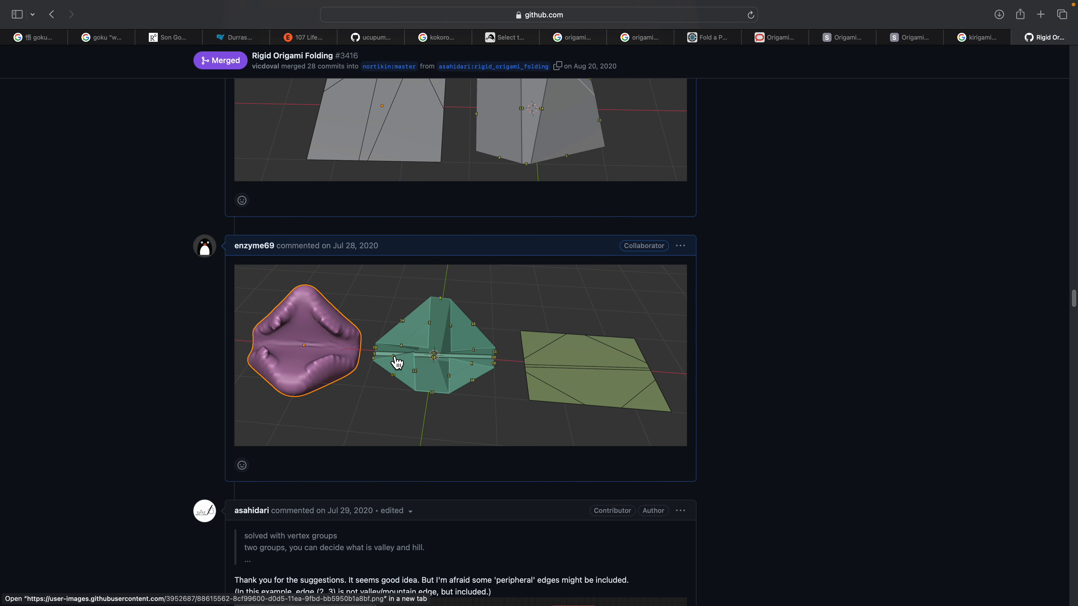
pyautogui.scroll(-3, 357, 298)
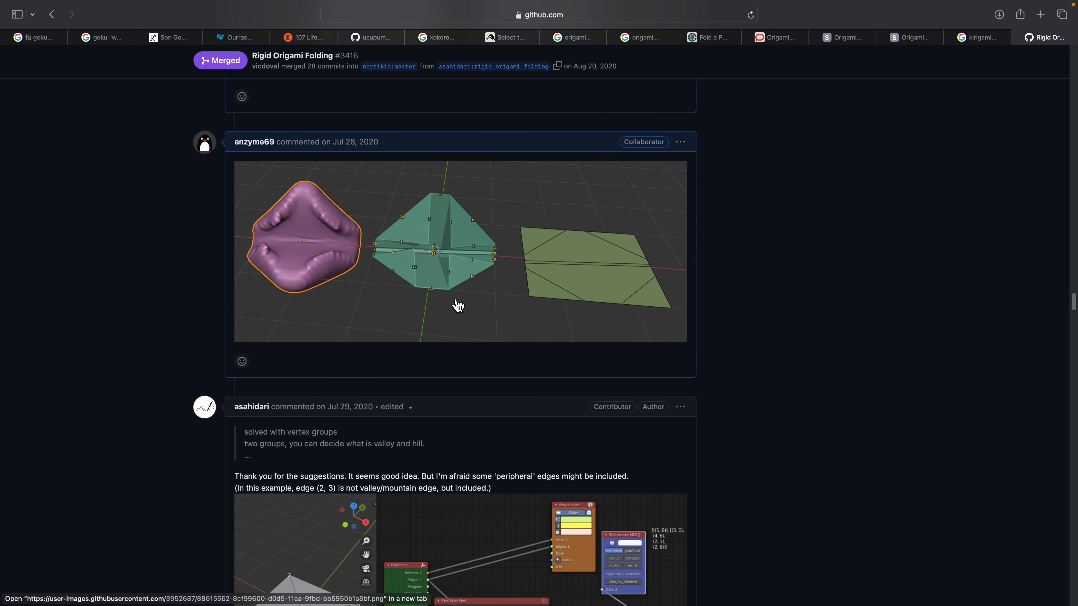
pyautogui.moveTo(1074, 302); pyautogui.dragTo(1068, 378)
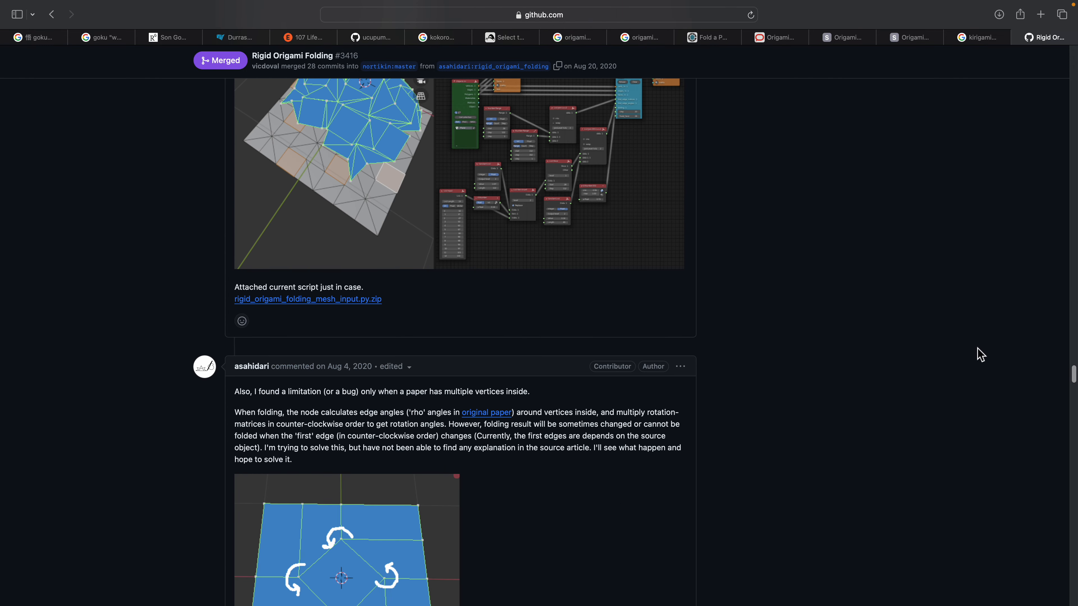
pyautogui.scroll(3, 345, 224)
pyautogui.scroll(-20, 375, 250)
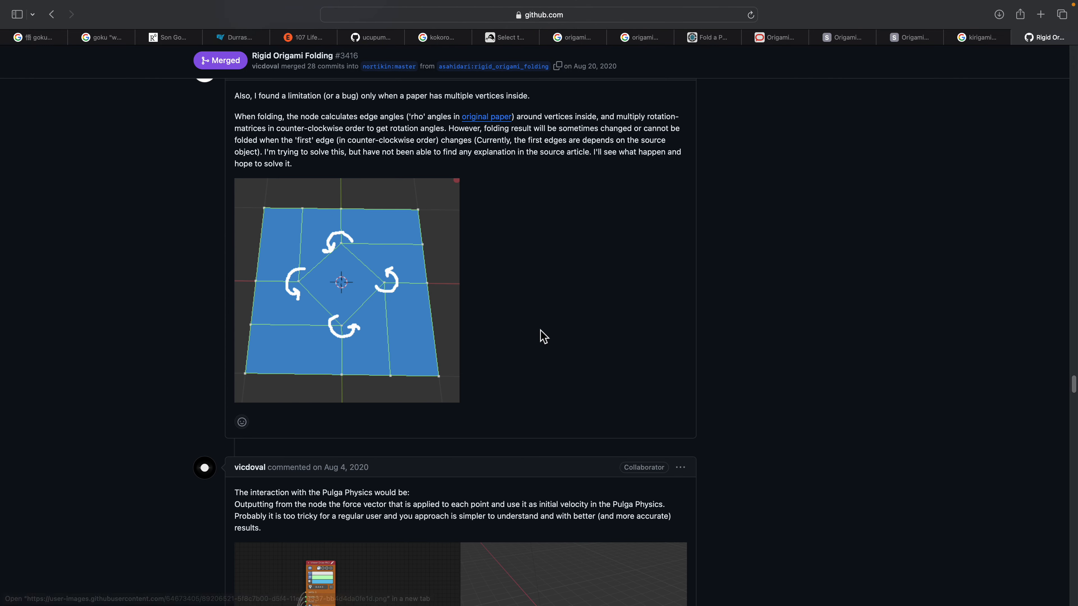
pyautogui.scroll(-20, 616, 378)
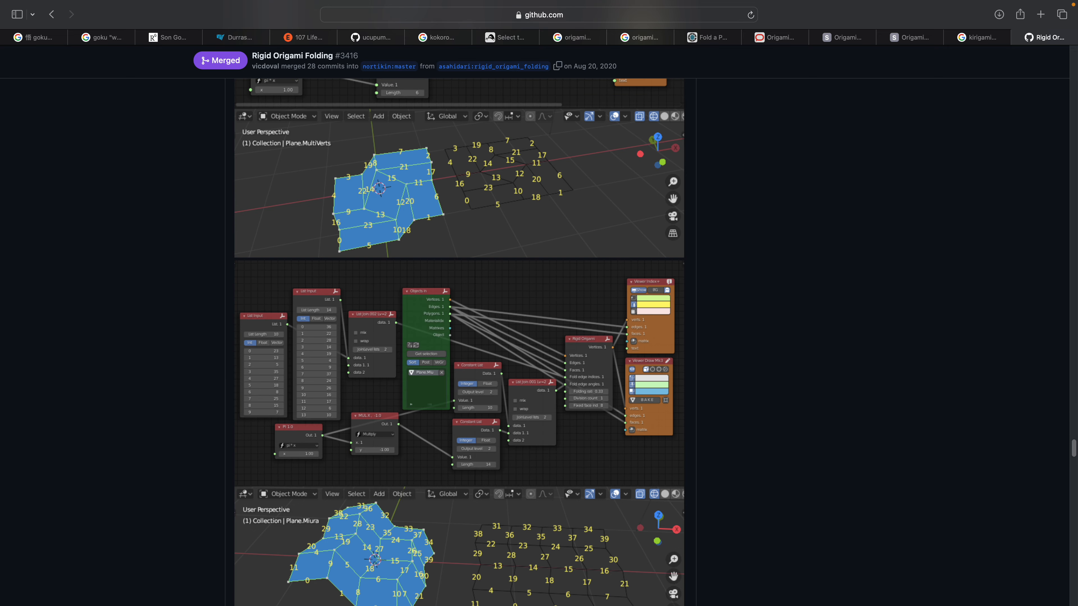
pyautogui.moveTo(1076, 453); pyautogui.dragTo(1070, 539)
# - Switch to Twitter and look through the kirigami paper artist's posts of cut-and-folded animals
pyautogui.hotkey('ctrl', 'Left')
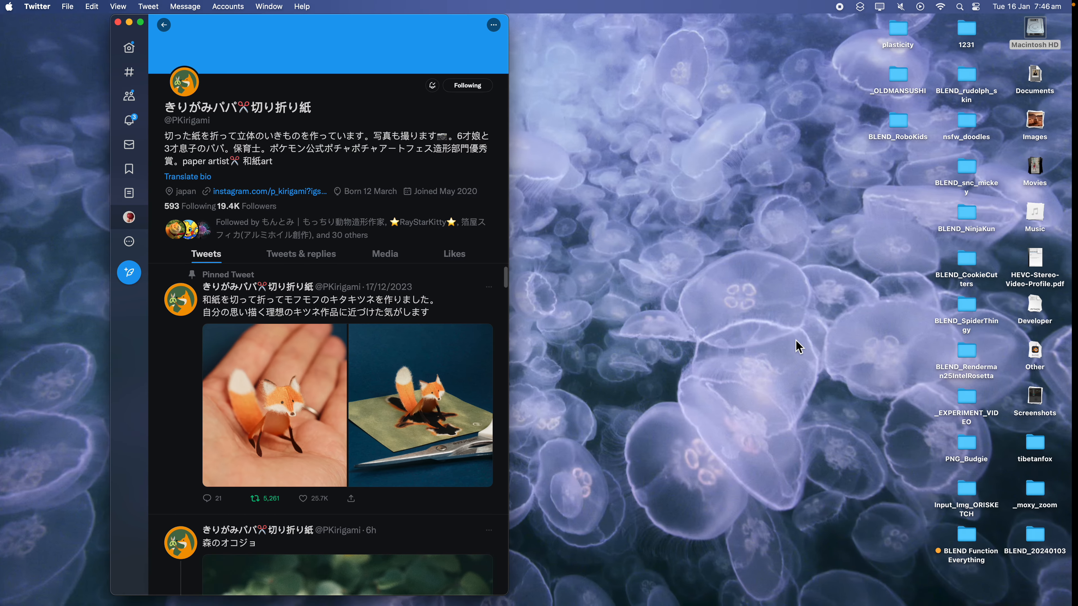
pyautogui.moveTo(366, 53); pyautogui.dragTo(427, 53)
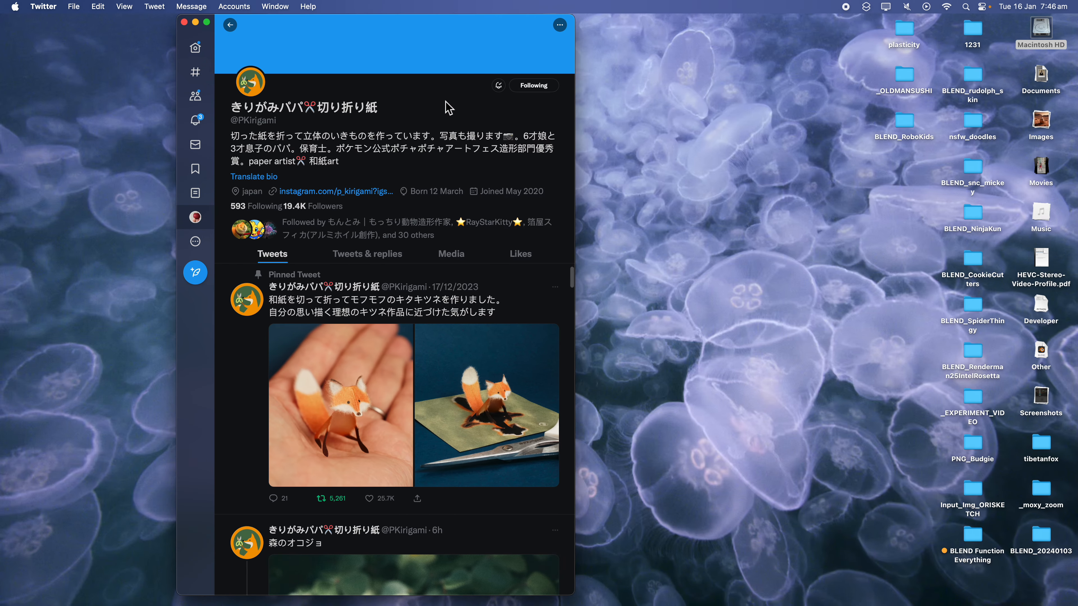
pyautogui.scroll(-2, 366, 405)
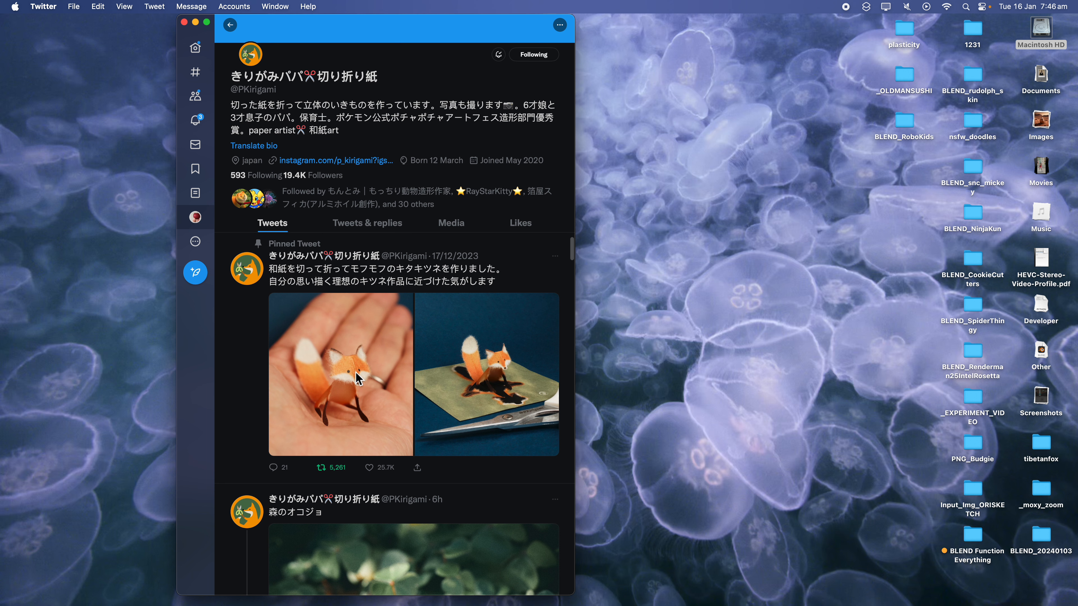
pyautogui.scroll(-10, 360, 412)
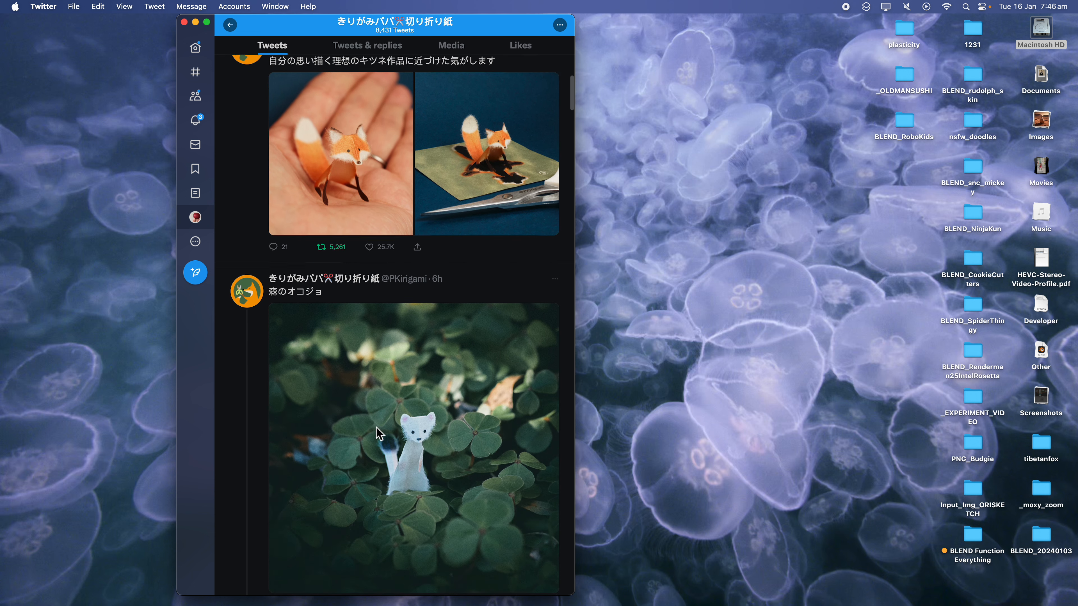
pyautogui.scroll(-15, 450, 409)
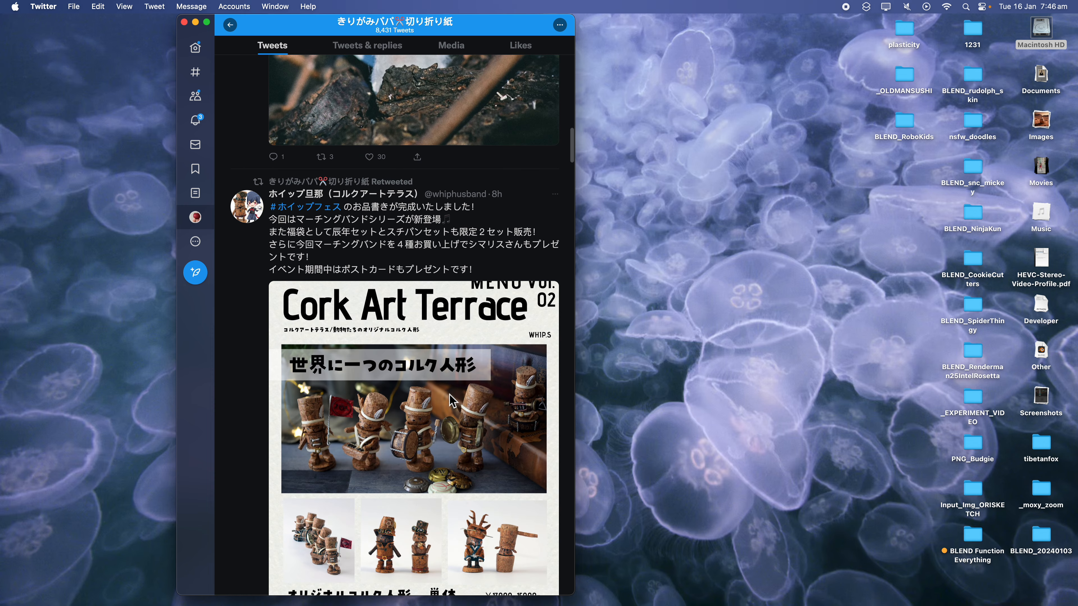
pyautogui.scroll(-15, 450, 402)
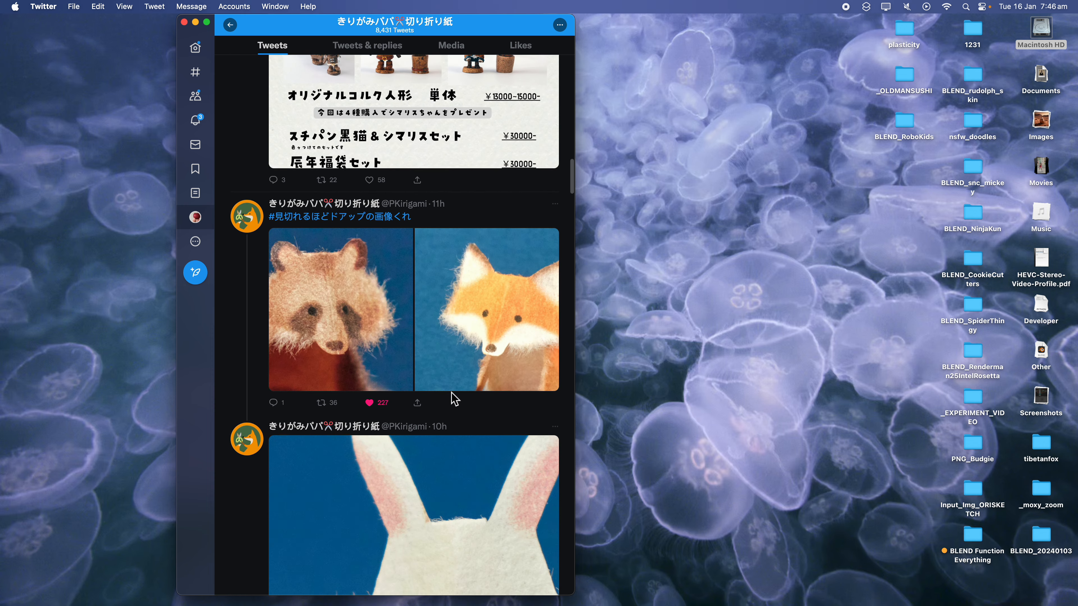
# - Switch to Blender, split the 3D viewport into two stacked areas and make the upper one a Sverchok Nodes editor
pyautogui.hotkey('ctrl', 'Right')
pyautogui.hotkey('ctrl', 'Right')
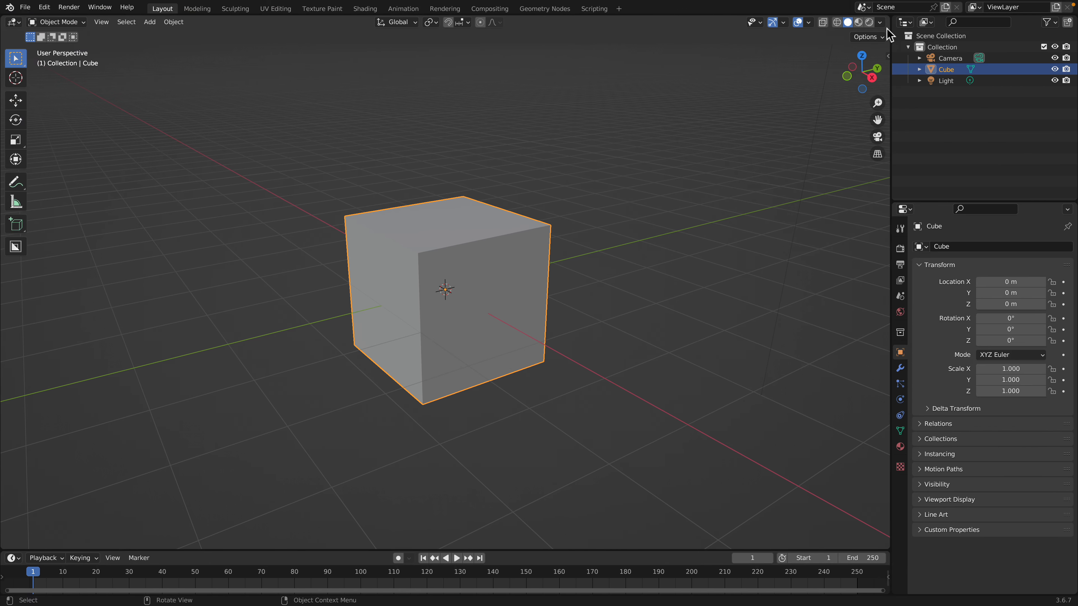
pyautogui.moveTo(890, 23); pyautogui.dragTo(297, 274)
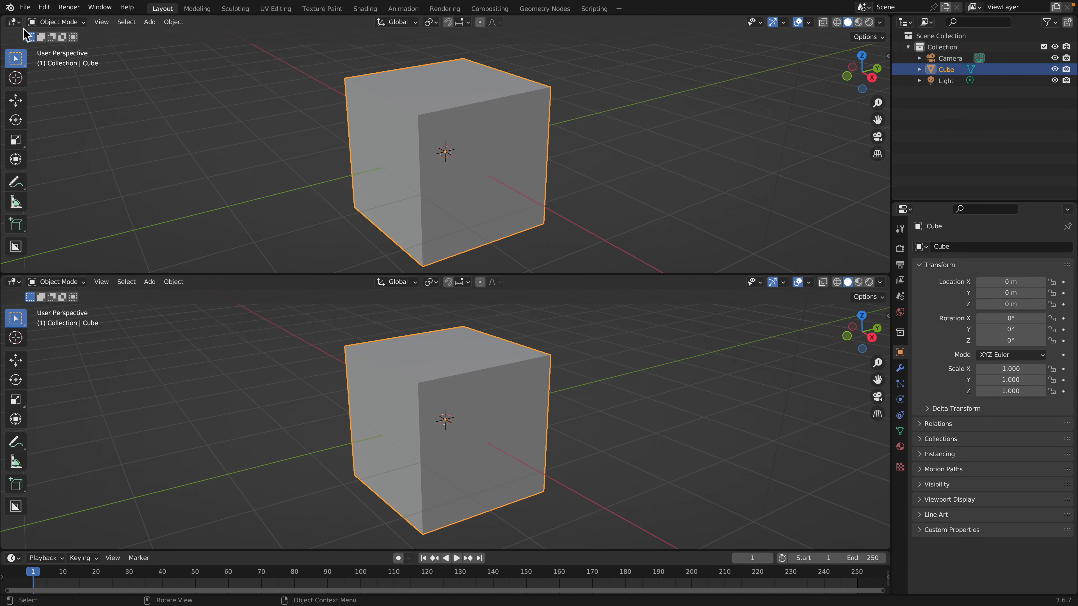
pyautogui.click(14, 22)
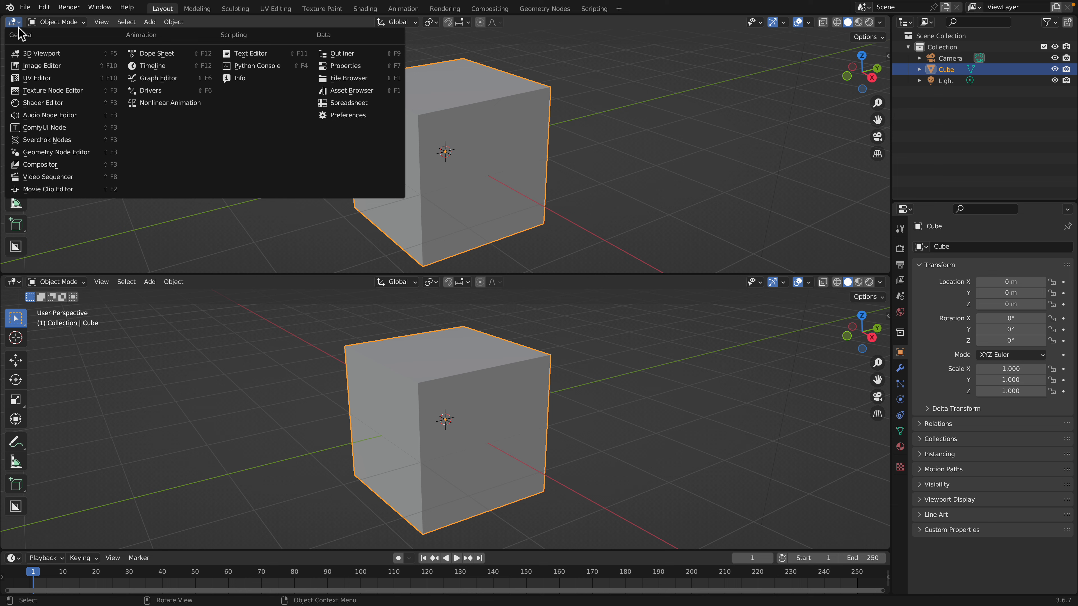
pyautogui.click(55, 141)
# - Delete the default cube from the scene and hide the Sverchok node editor's sidebar
pyautogui.press('Delete')
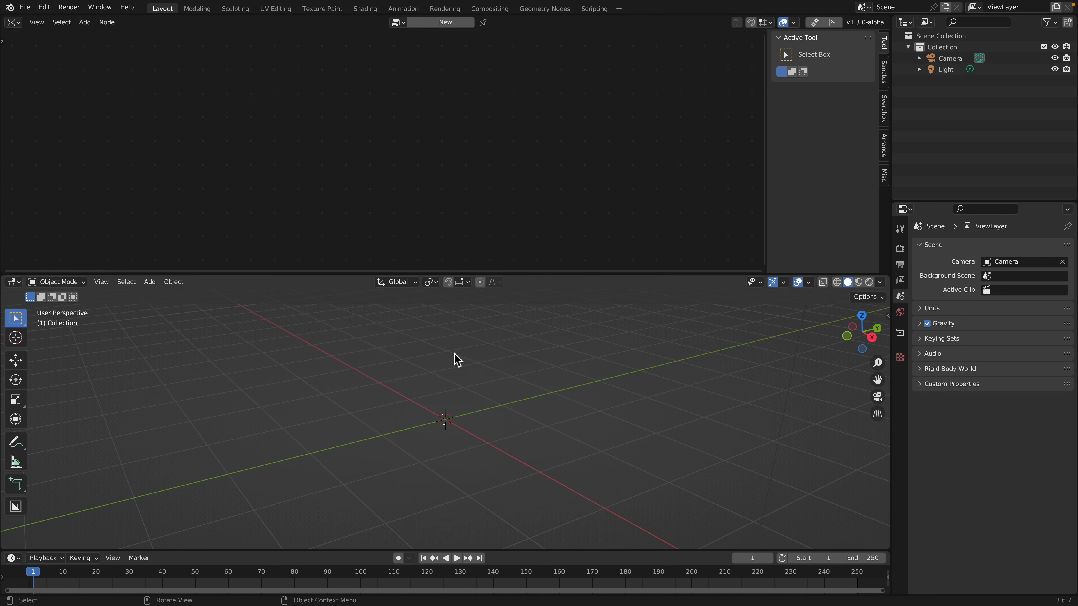
pyautogui.moveTo(453, 359); pyautogui.dragTo(468, 292, button='middle')
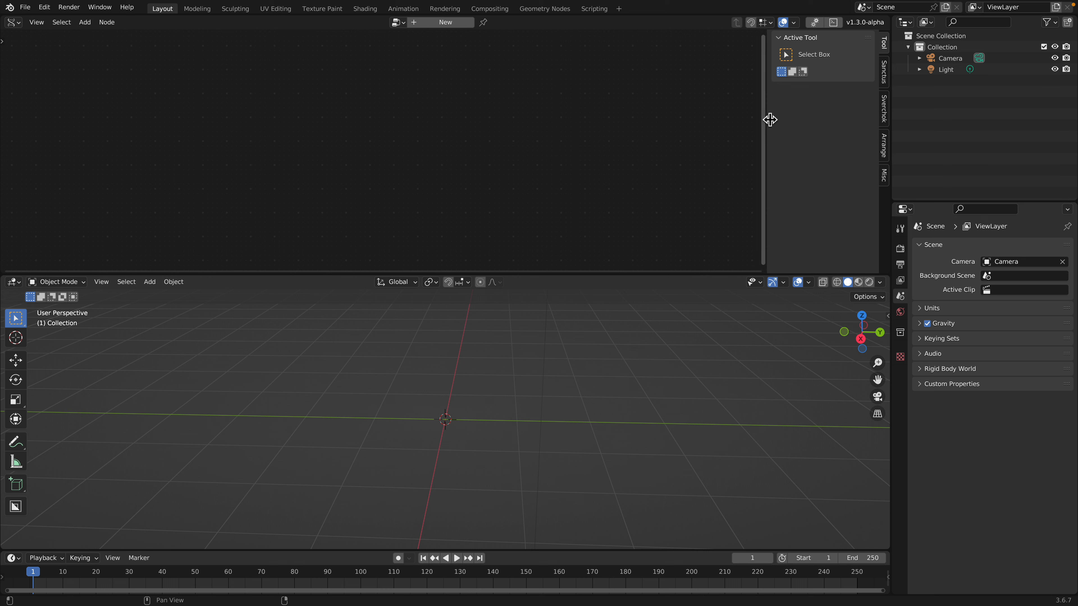
pyautogui.press('n')
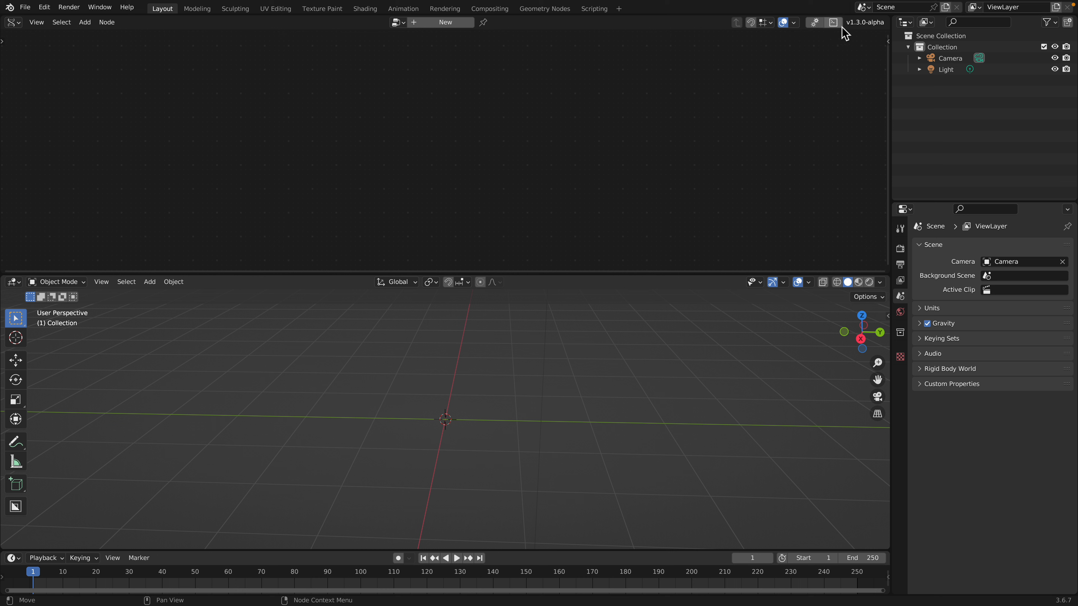
# - Create a new Sverchok node tree and load the Rigid Origami example from the Design category
pyautogui.click(450, 24)
pyautogui.click(726, 24)
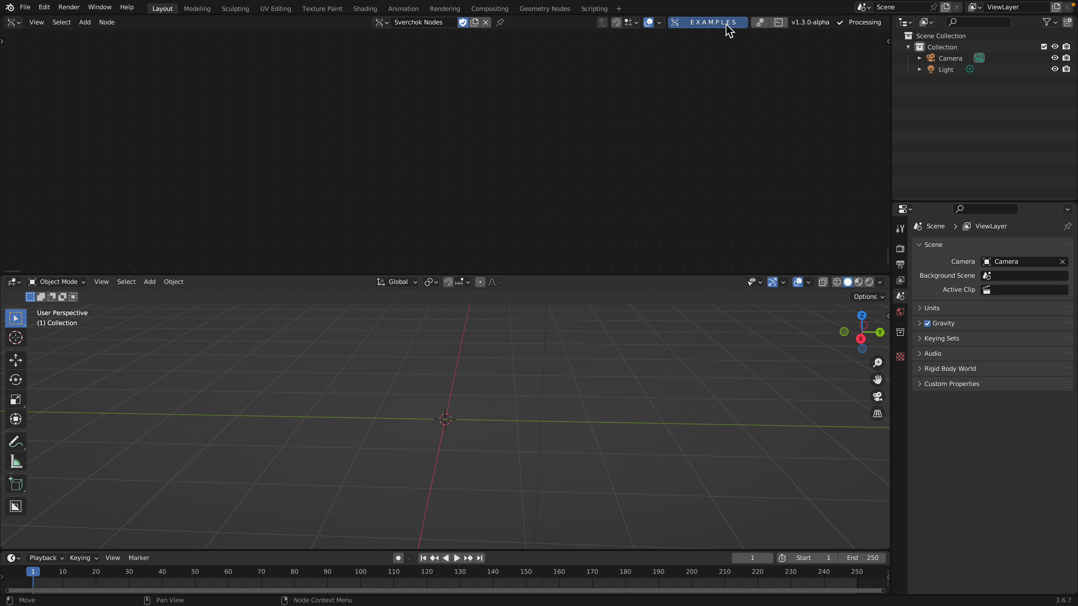
pyautogui.click(704, 26)
pyautogui.moveTo(708, 50)
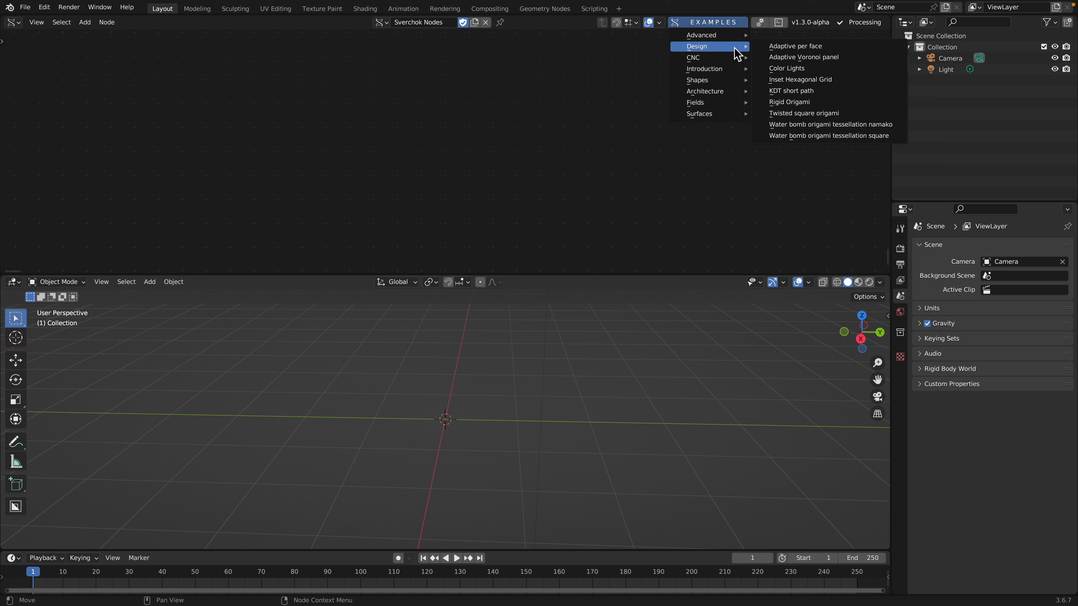
pyautogui.click(804, 108)
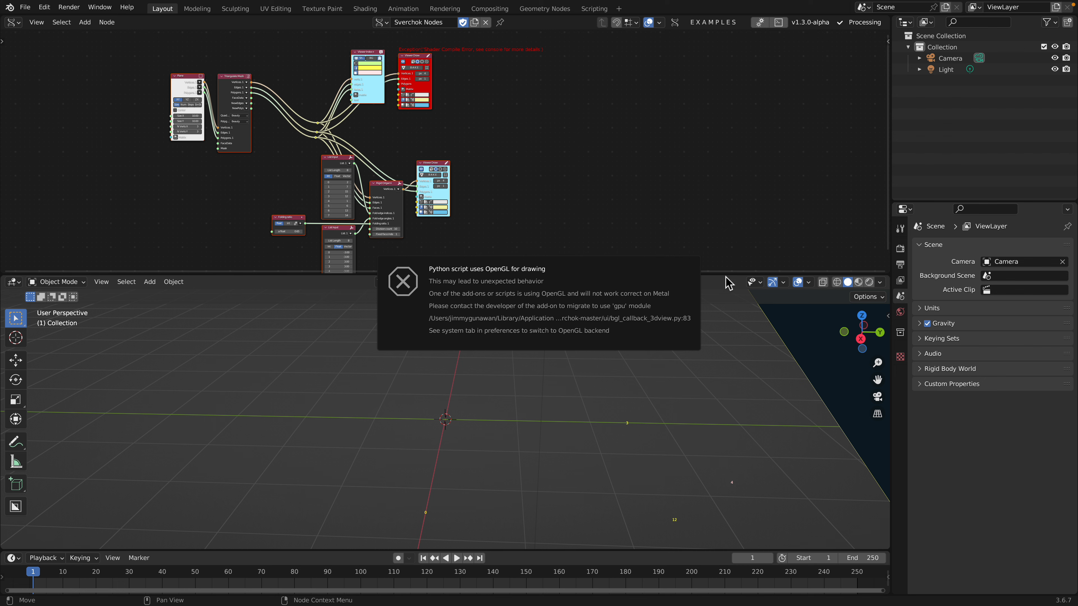
# - Enlarge the node editor area and shift the Viewer Draw node fed by Rigid Origami slightly away from it
pyautogui.moveTo(723, 276); pyautogui.dragTo(718, 313)
pyautogui.scroll(-9, 577, 441)
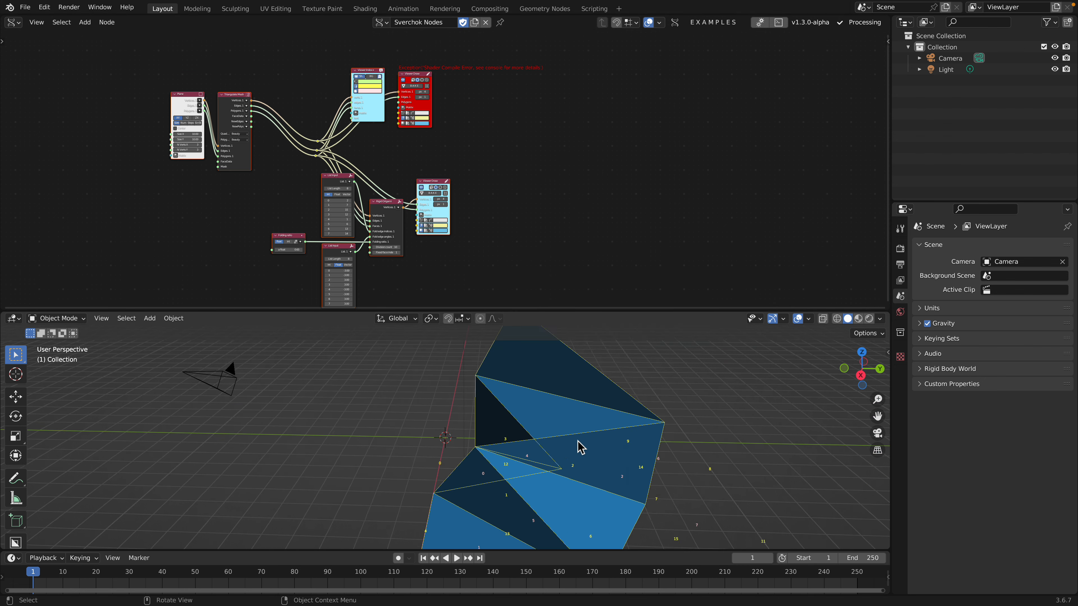
pyautogui.moveTo(577, 441); pyautogui.dragTo(497, 431, button='middle')
pyautogui.scroll(4, 437, 165)
pyautogui.moveTo(423, 138); pyautogui.dragTo(454, 153, button='middle')
pyautogui.scroll(2, 455, 153)
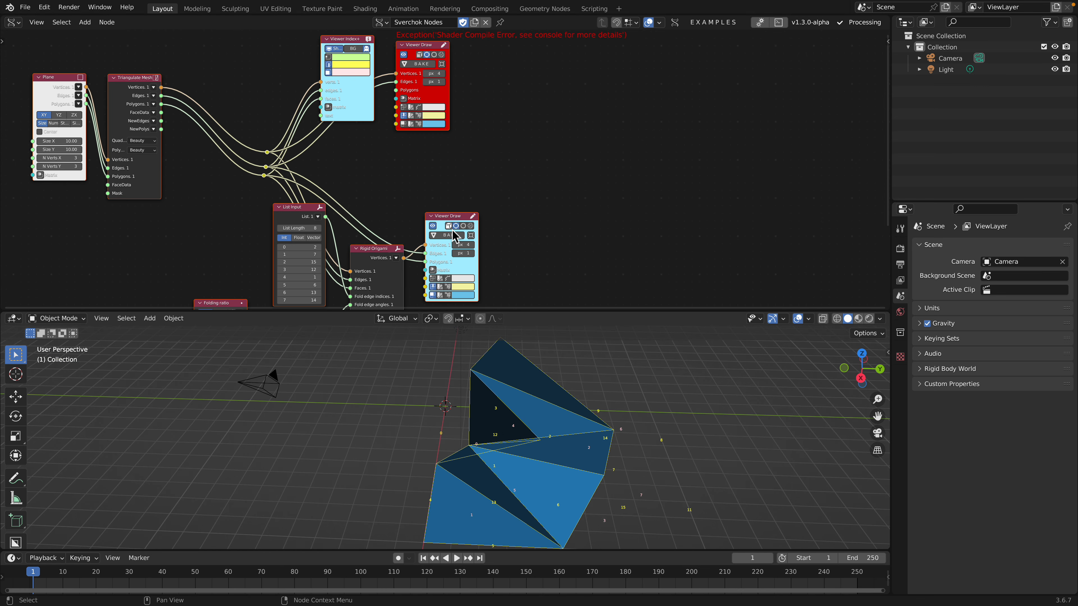
pyautogui.moveTo(456, 224); pyautogui.dragTo(491, 194)
pyautogui.click(479, 164)
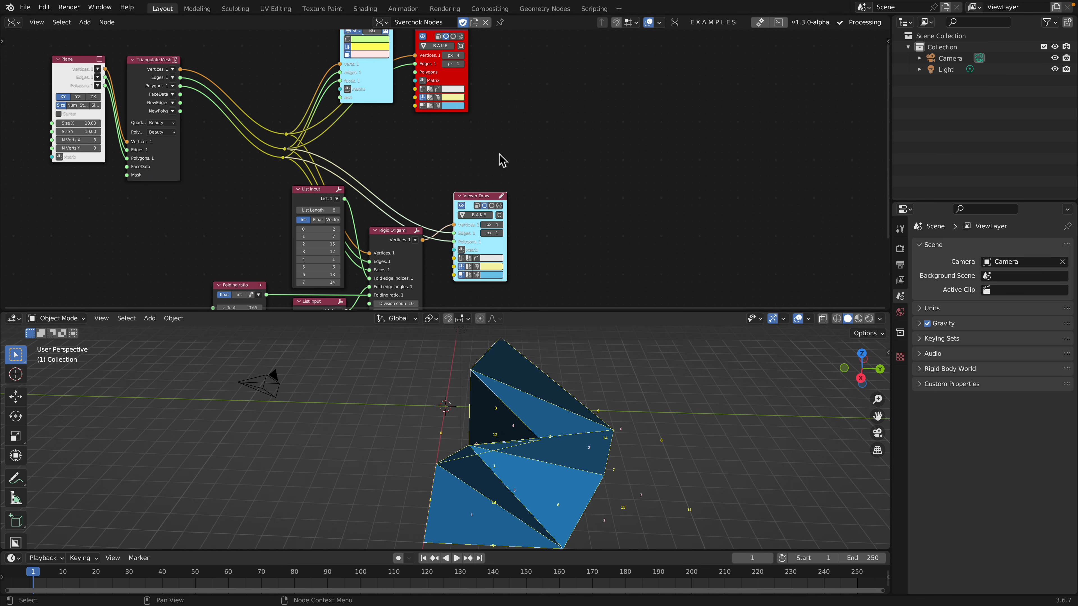
# - Delete the red Viewer Draw node next to the Viewer Index+ node
pyautogui.scroll(4, 501, 197)
pyautogui.moveTo(489, 116); pyautogui.dragTo(500, 226, button='middle')
pyautogui.moveTo(463, 103); pyautogui.dragTo(471, 109)
pyautogui.click(446, 78)
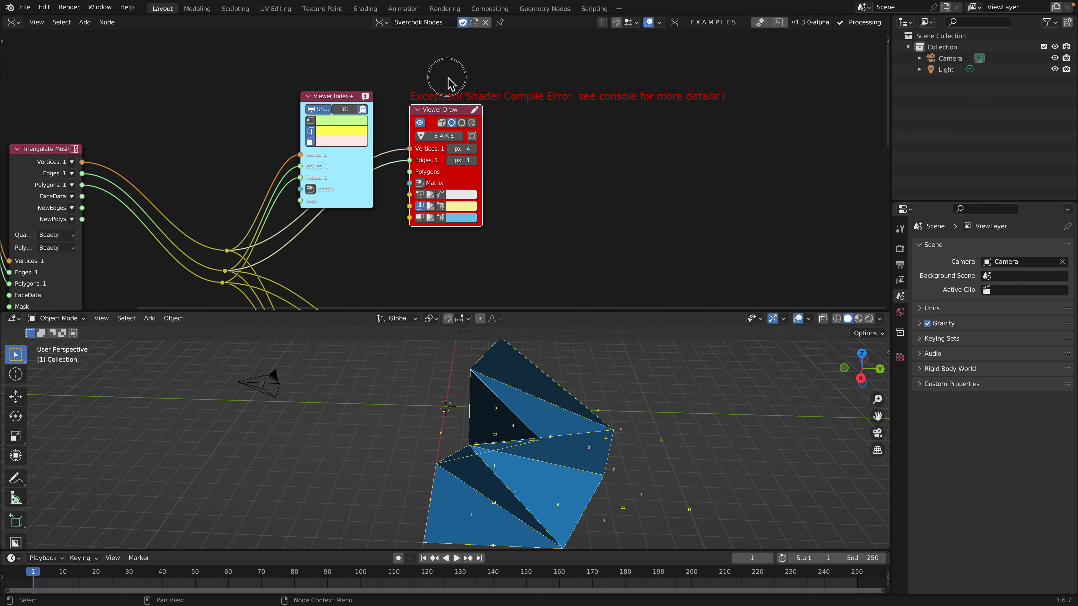
pyautogui.click(455, 111)
pyautogui.press('x')
pyautogui.scroll(-2, 519, 216)
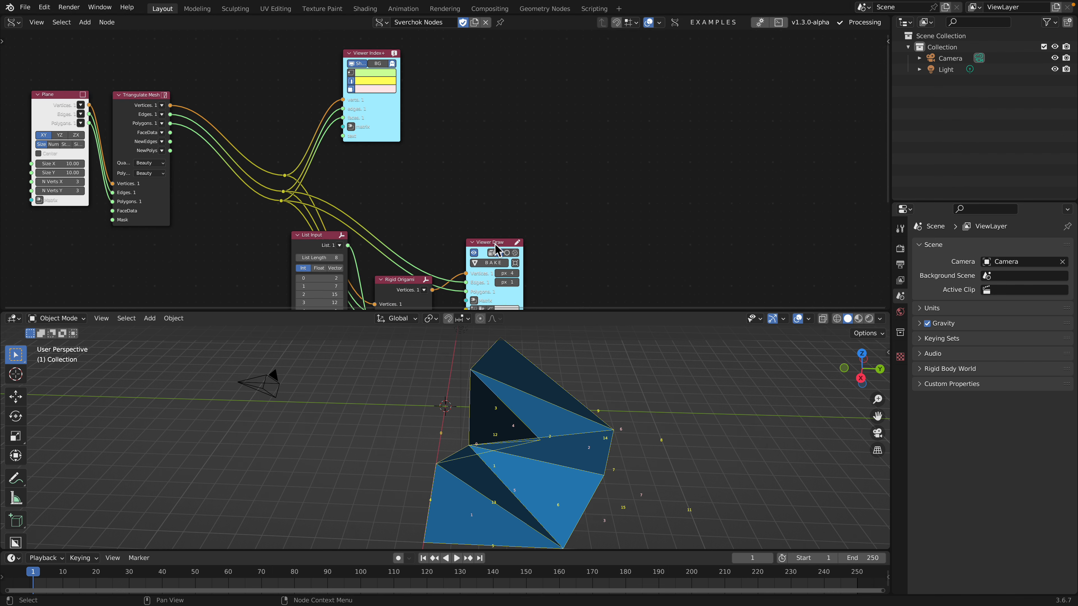
# - Delete the remaining Viewer Draw node and add a Mesh Viewer node in its place
pyautogui.moveTo(495, 244); pyautogui.dragTo(527, 191)
pyautogui.moveTo(526, 171); pyautogui.dragTo(545, 97, button='middle')
pyautogui.moveTo(531, 382)
pyautogui.mouseDown(button='middle')
pyautogui.moveTo(616, 376)
pyautogui.moveTo(478, 357)
pyautogui.mouseUp(button='middle')
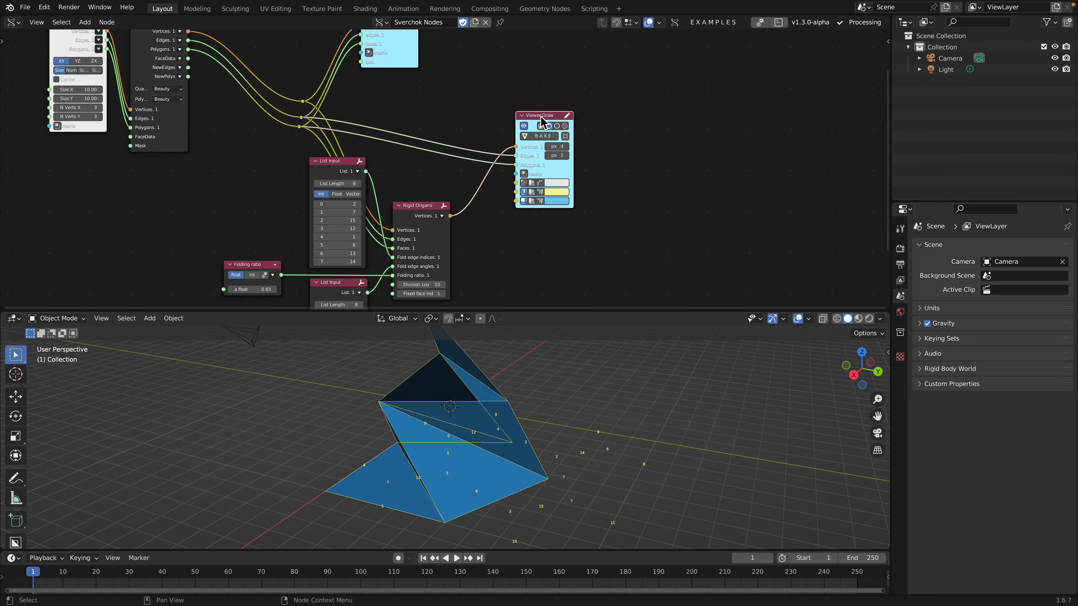
pyautogui.press('x')
pyautogui.hotkey('shift', 'a')
pyautogui.click(529, 120)
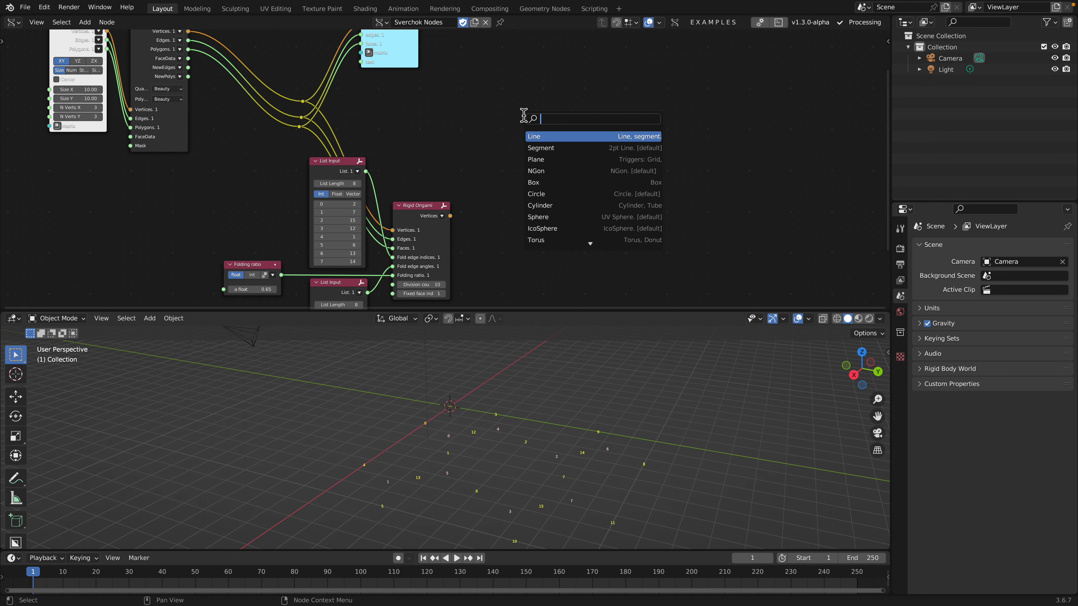
pyautogui.write('viewer')
pyautogui.press('Return')
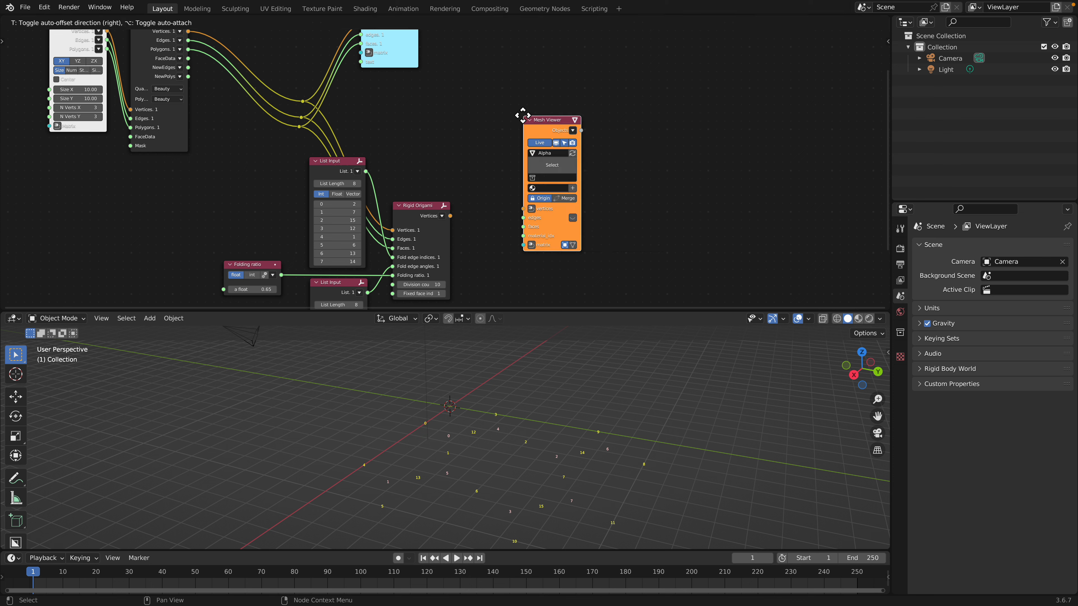
pyautogui.click(467, 95)
pyautogui.moveTo(488, 102); pyautogui.dragTo(551, 94)
# - Connect Rigid Origami's vertices and the rerouted edges and polygons to the Mesh Viewer's vertices, edges and faces
pyautogui.moveTo(446, 207); pyautogui.dragTo(553, 188)
pyautogui.scroll(1, 458, 169)
pyautogui.scroll(1, 446, 168)
pyautogui.moveTo(428, 153); pyautogui.dragTo(438, 135)
pyautogui.scroll(-2, 437, 135)
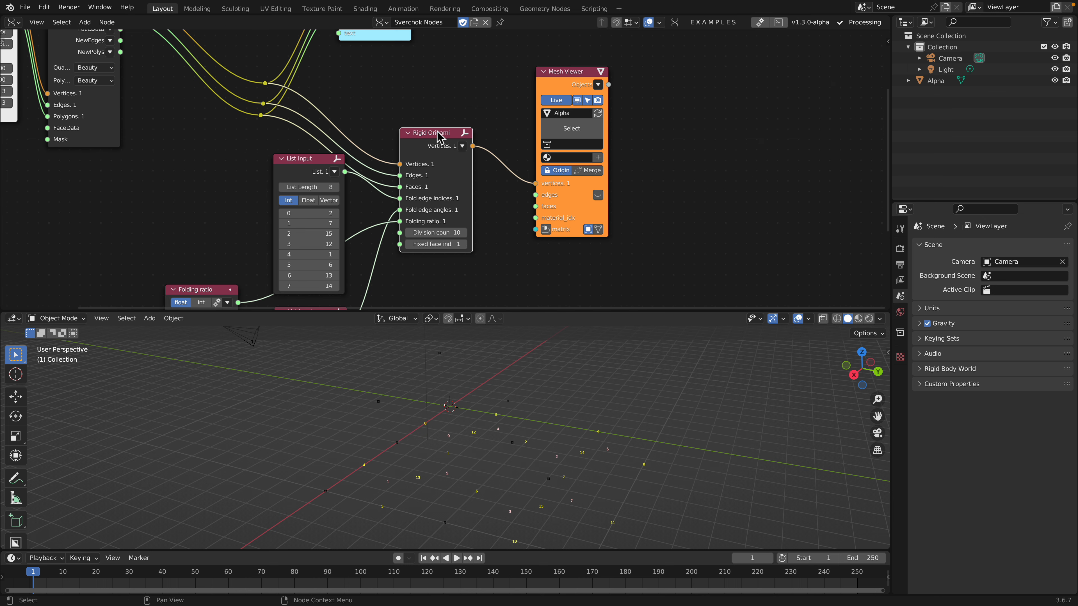
pyautogui.moveTo(316, 90); pyautogui.dragTo(333, 119, button='middle')
pyautogui.moveTo(279, 130); pyautogui.dragTo(552, 223)
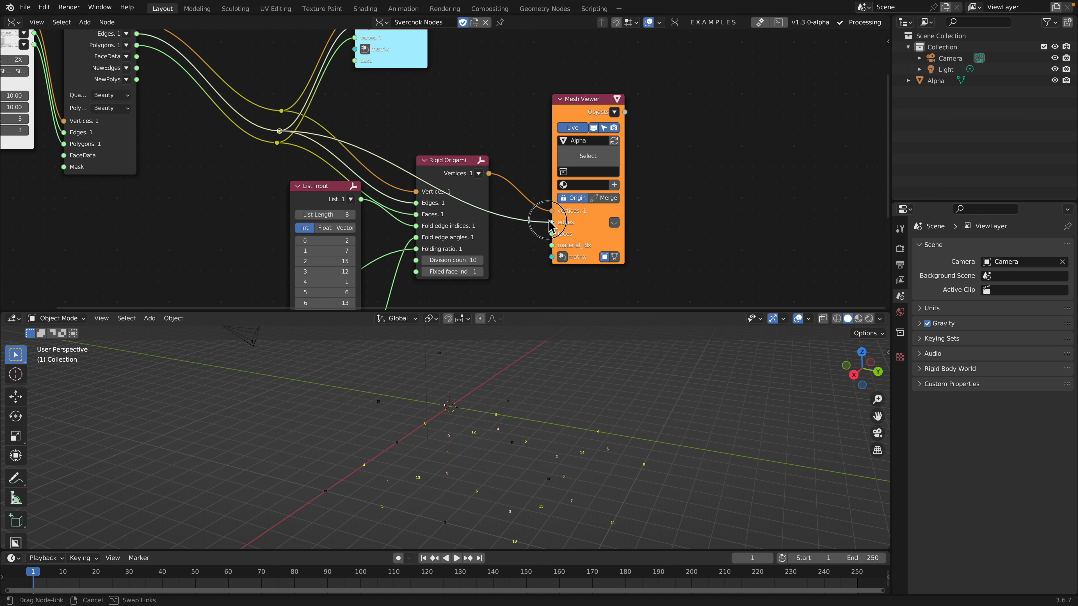
pyautogui.moveTo(278, 142)
pyautogui.mouseDown()
pyautogui.moveTo(510, 230)
pyautogui.moveTo(553, 234)
pyautogui.mouseUp()
# - Rearrange the Mesh Viewer, Rigid Origami, both List Input and Folding ratio nodes so their links are easy to follow
pyautogui.moveTo(598, 247); pyautogui.dragTo(612, 242)
pyautogui.moveTo(466, 213); pyautogui.dragTo(477, 183)
pyautogui.moveTo(481, 237); pyautogui.dragTo(503, 165, button='middle')
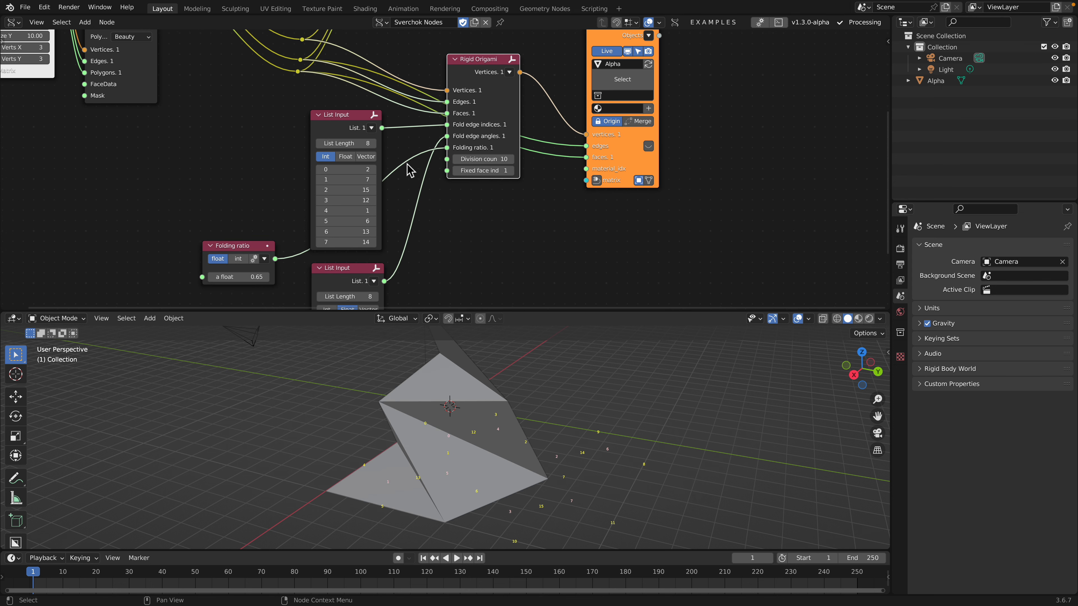
pyautogui.moveTo(348, 124); pyautogui.dragTo(229, 101)
pyautogui.moveTo(369, 261); pyautogui.dragTo(373, 205, button='middle')
pyautogui.moveTo(373, 211); pyautogui.dragTo(424, 164)
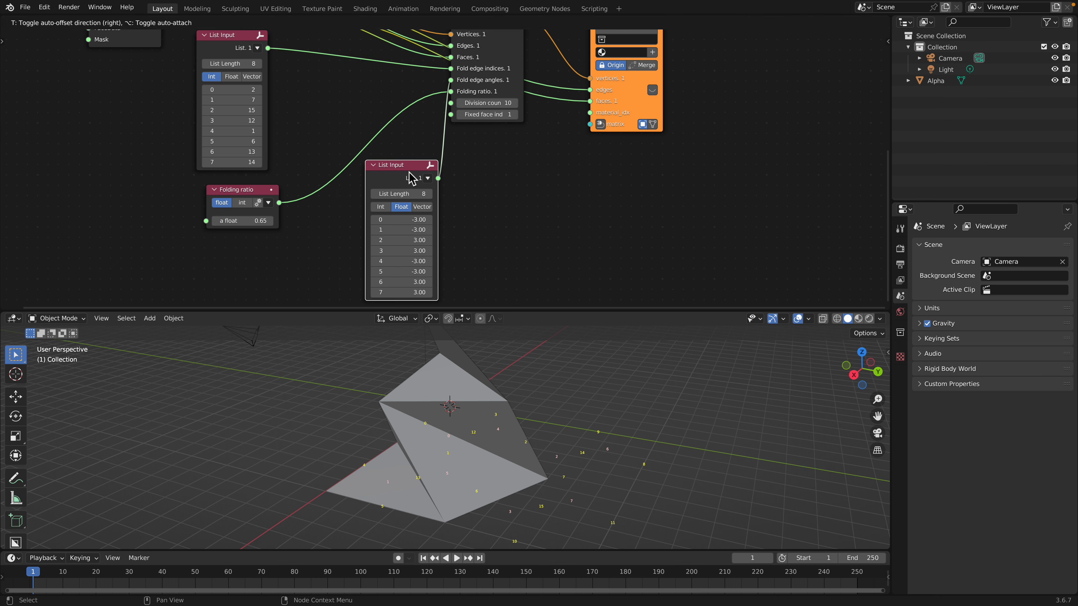
pyautogui.click(251, 191)
pyautogui.moveTo(251, 191)
pyautogui.mouseDown()
pyautogui.moveTo(347, 105)
pyautogui.moveTo(345, 134)
pyautogui.moveTo(360, 133)
pyautogui.moveTo(325, 134)
pyautogui.moveTo(352, 133)
pyautogui.moveTo(335, 134)
pyautogui.mouseUp()
# - Turn on Cavity shading in the 3D viewport to emphasise the fold edges
pyautogui.click(880, 319)
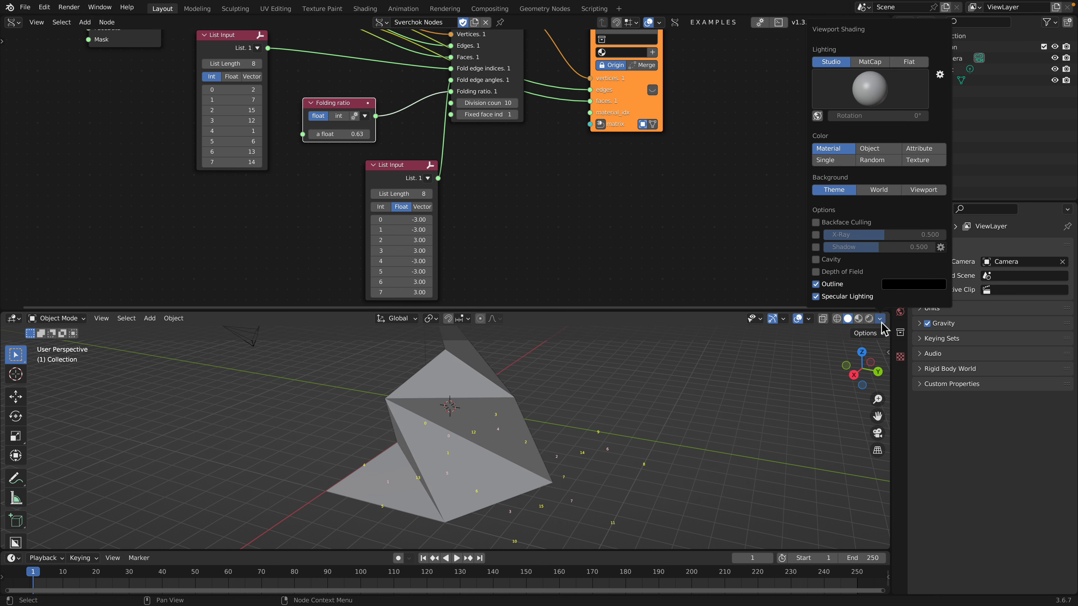
pyautogui.click(816, 259)
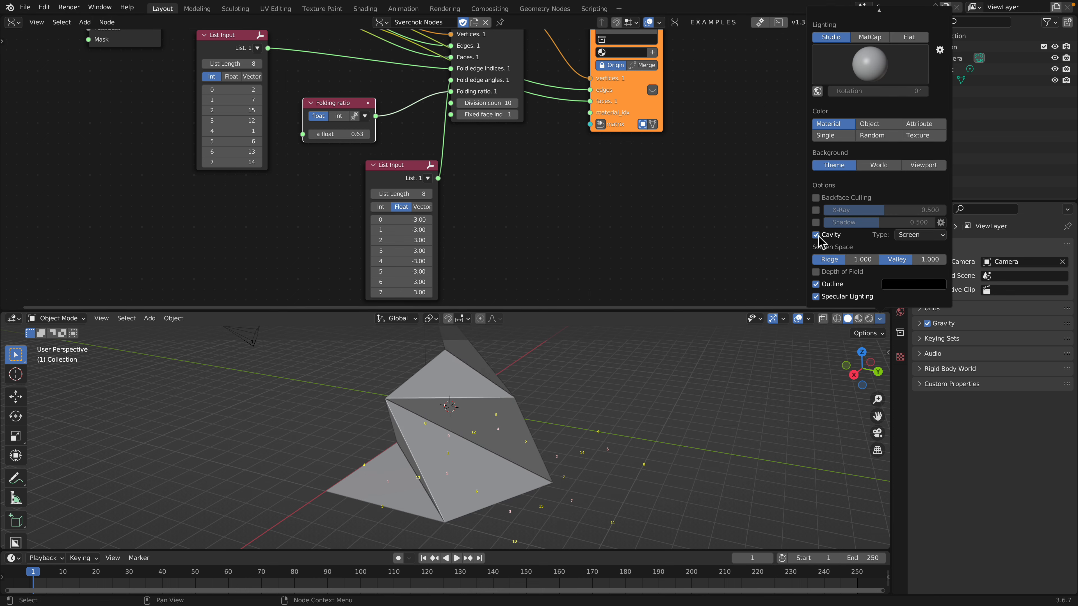
pyautogui.moveTo(586, 408)
pyautogui.mouseDown(button='middle')
pyautogui.moveTo(633, 415)
pyautogui.moveTo(501, 424)
pyautogui.mouseUp(button='middle')
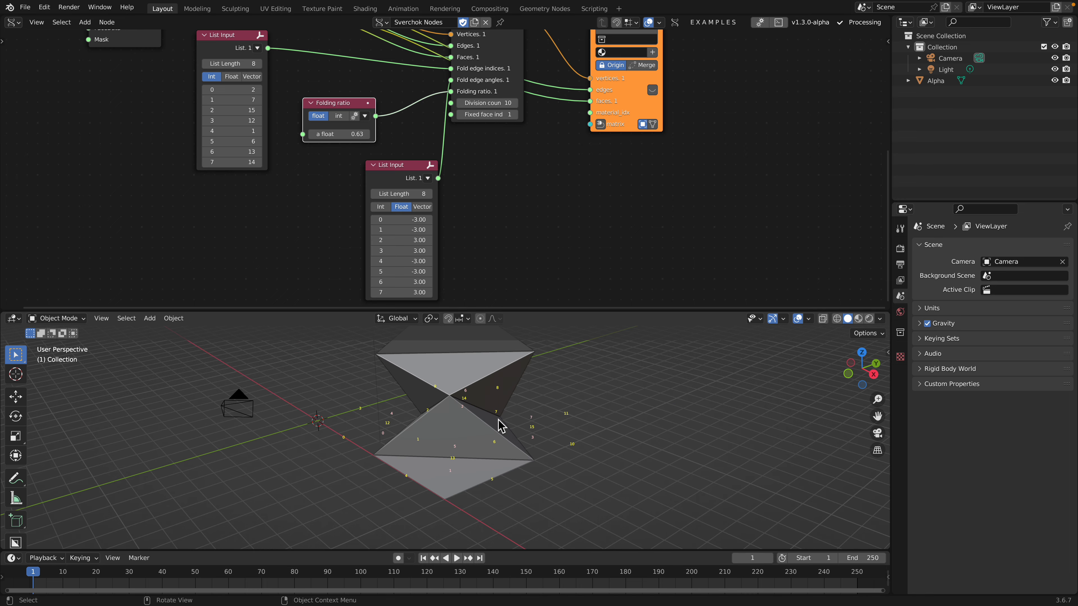
# - Enlarge the 3D viewport area and set the Folding ratio to 0.39
pyautogui.moveTo(583, 316); pyautogui.dragTo(563, 224)
pyautogui.moveTo(568, 359); pyautogui.dragTo(510, 366, button='middle')
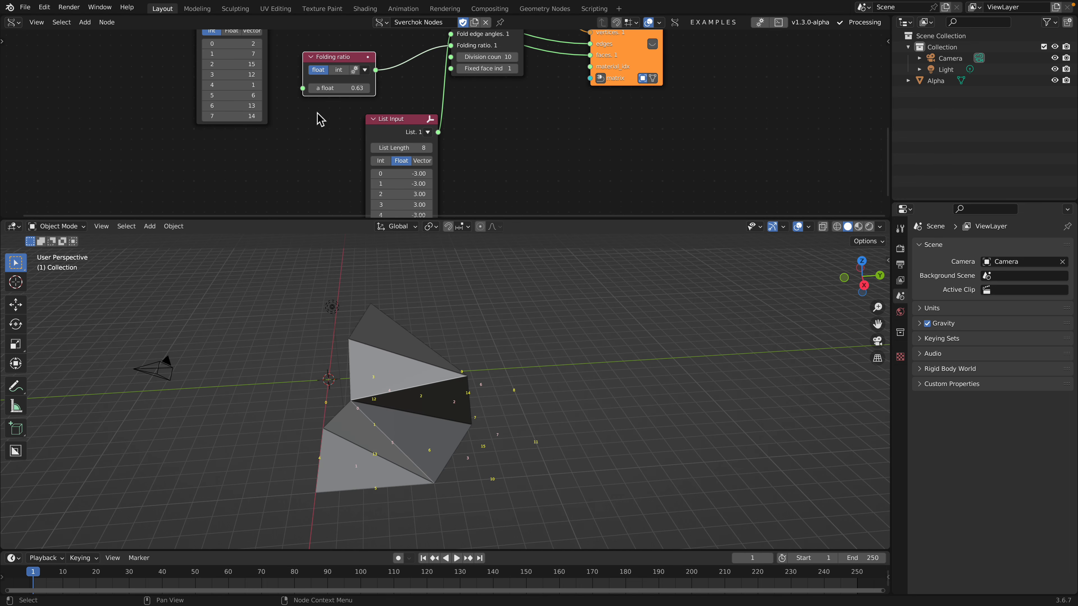
pyautogui.moveTo(346, 88)
pyautogui.mouseDown()
pyautogui.moveTo(327, 88)
pyautogui.moveTo(359, 88)
pyautogui.mouseUp()
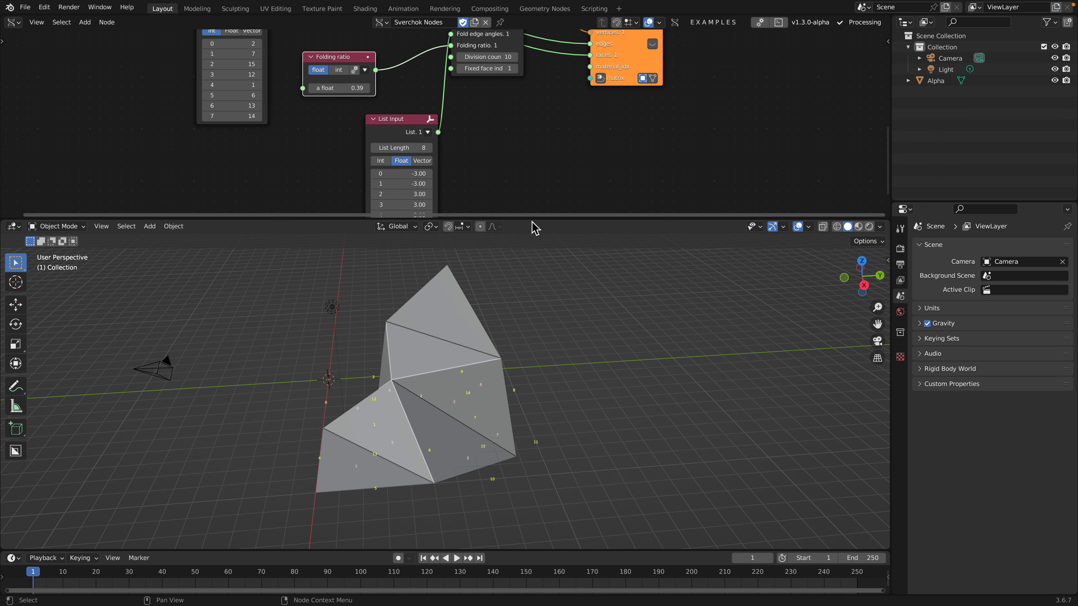
# - Enlarge the node editor area again and spread the Rigid Origami and Mesh Viewer nodes farther apart
pyautogui.moveTo(533, 219); pyautogui.dragTo(534, 293)
pyautogui.moveTo(347, 143); pyautogui.dragTo(367, 216, button='middle')
pyautogui.scroll(-3, 361, 191)
pyautogui.scroll(3, 368, 207)
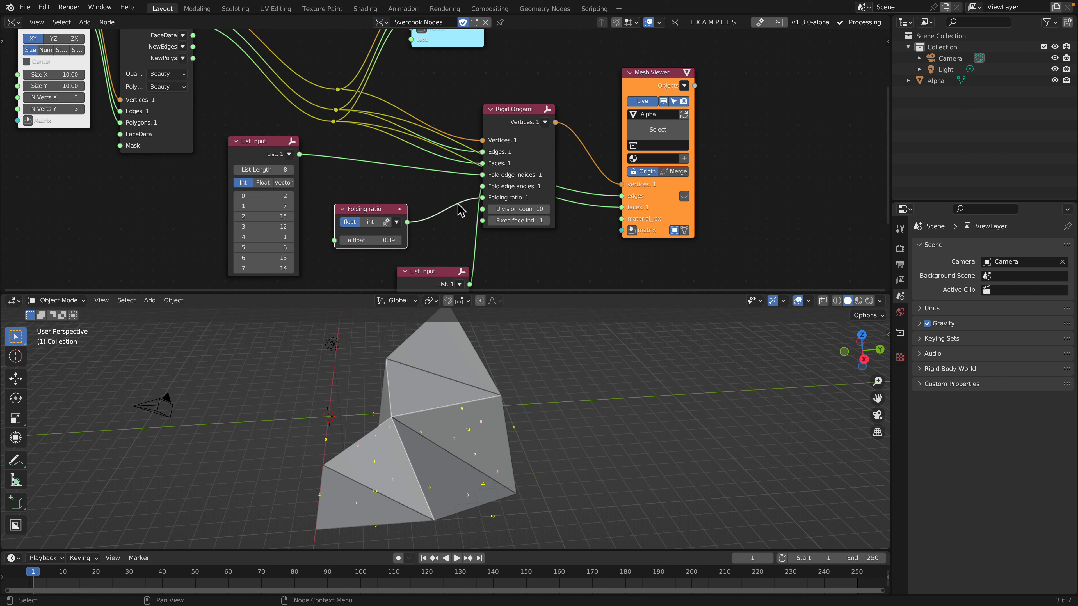
pyautogui.scroll(1, 458, 206)
pyautogui.moveTo(535, 105); pyautogui.dragTo(543, 91)
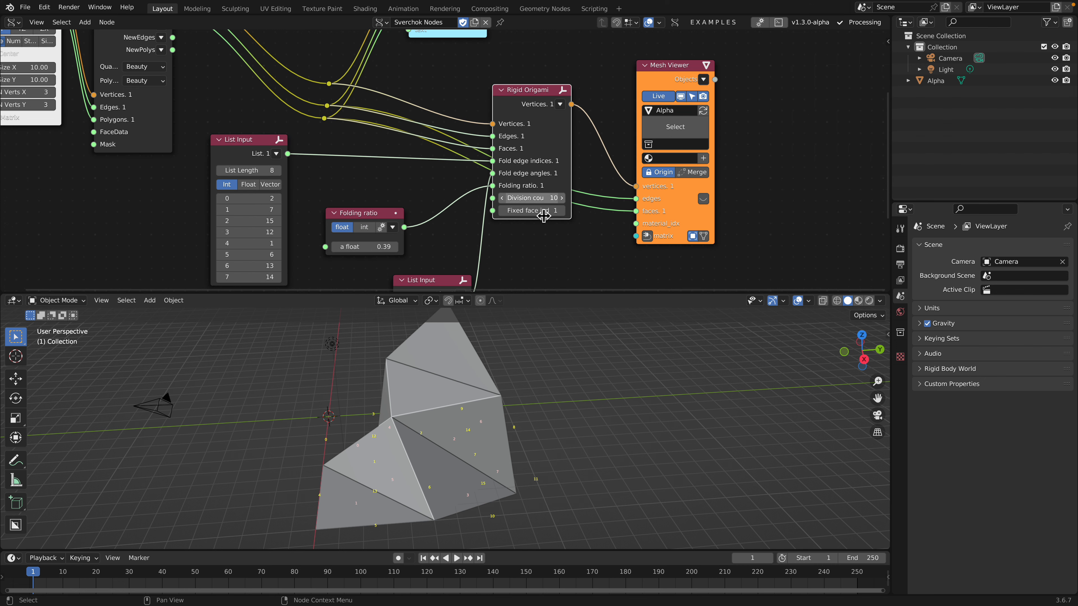
pyautogui.moveTo(576, 366); pyautogui.dragTo(516, 365, button='middle')
pyautogui.moveTo(672, 203); pyautogui.dragTo(688, 193)
pyautogui.scroll(1, 573, 214)
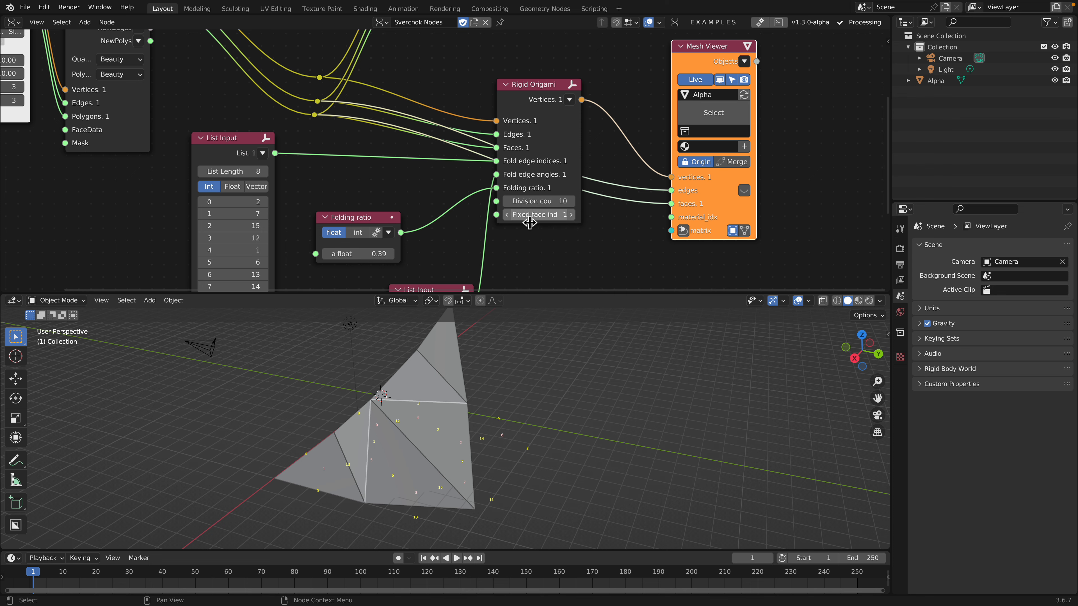
# - Examine the folded mesh's indexed edges and faces alongside the fold edge index and fold angle lists
pyautogui.moveTo(542, 373); pyautogui.dragTo(359, 478, button='middle')
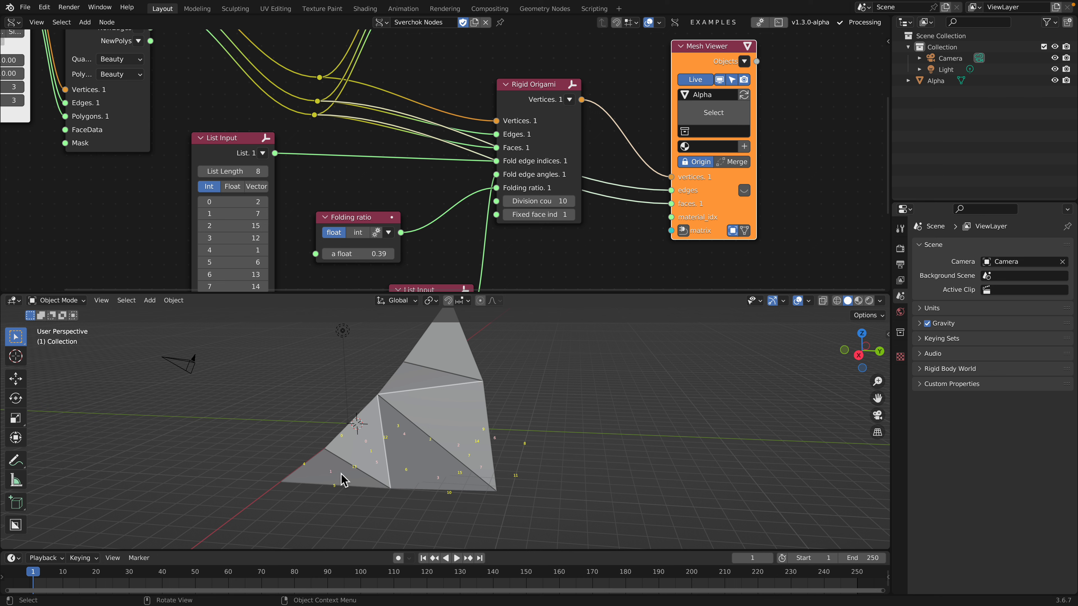
pyautogui.moveTo(343, 479); pyautogui.dragTo(337, 481, button='middle')
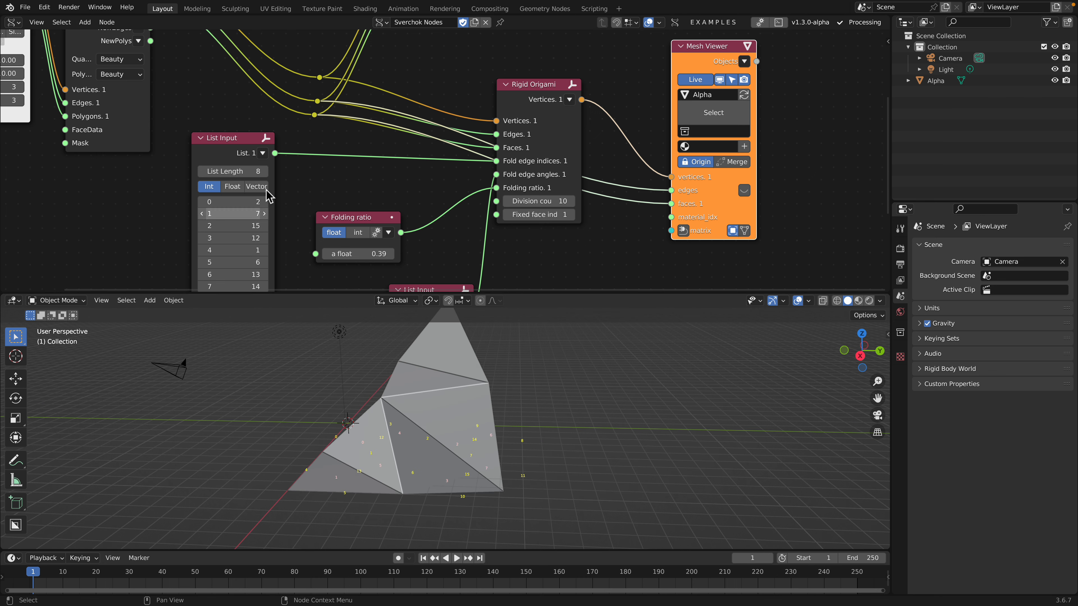
pyautogui.moveTo(270, 197); pyautogui.dragTo(301, 169, button='middle')
pyautogui.moveTo(237, 121); pyautogui.dragTo(240, 120)
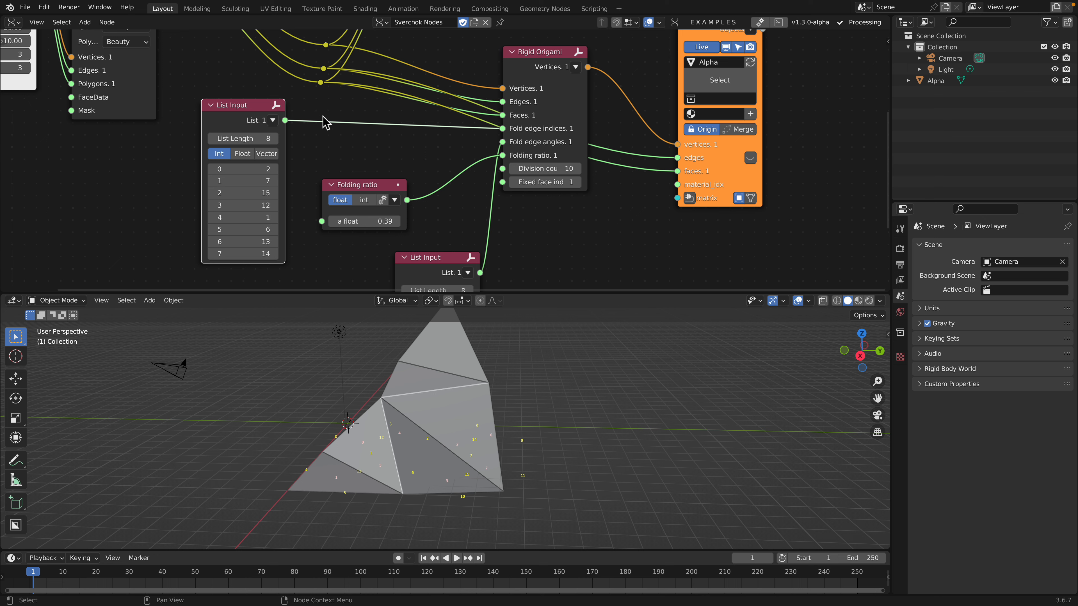
pyautogui.moveTo(433, 207); pyautogui.dragTo(433, 157, button='middle')
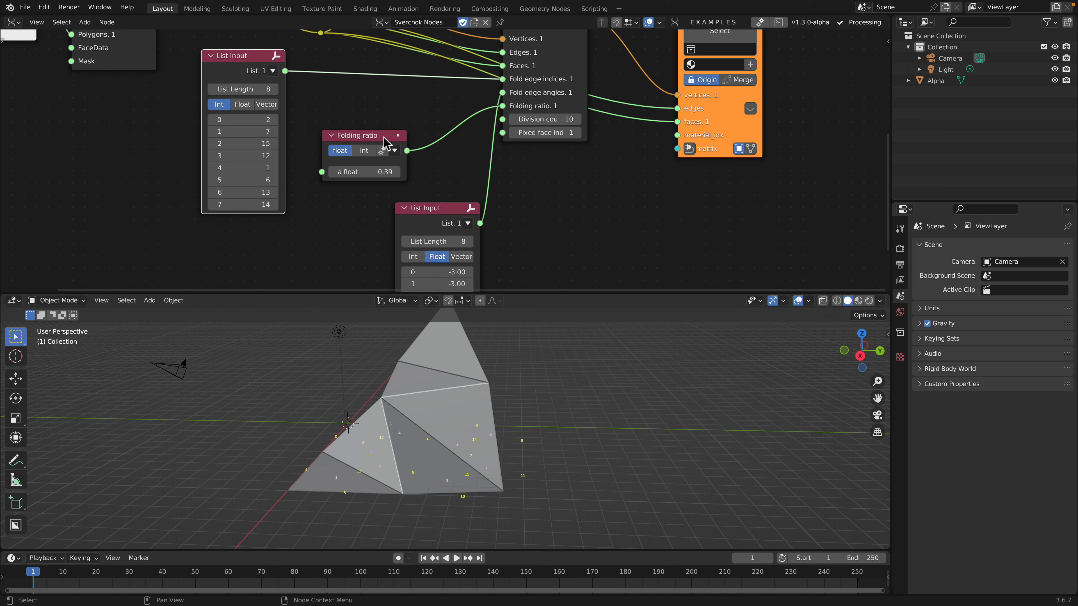
pyautogui.moveTo(450, 395); pyautogui.dragTo(411, 490, button='middle')
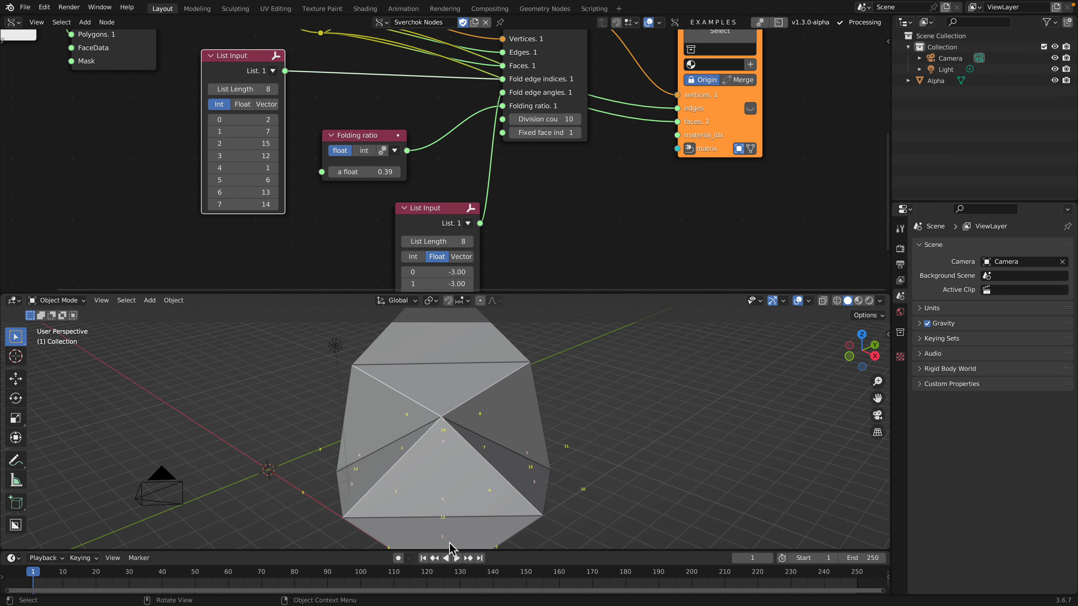
pyautogui.moveTo(451, 548); pyautogui.dragTo(376, 461, button='middle')
pyautogui.scroll(2, 398, 518)
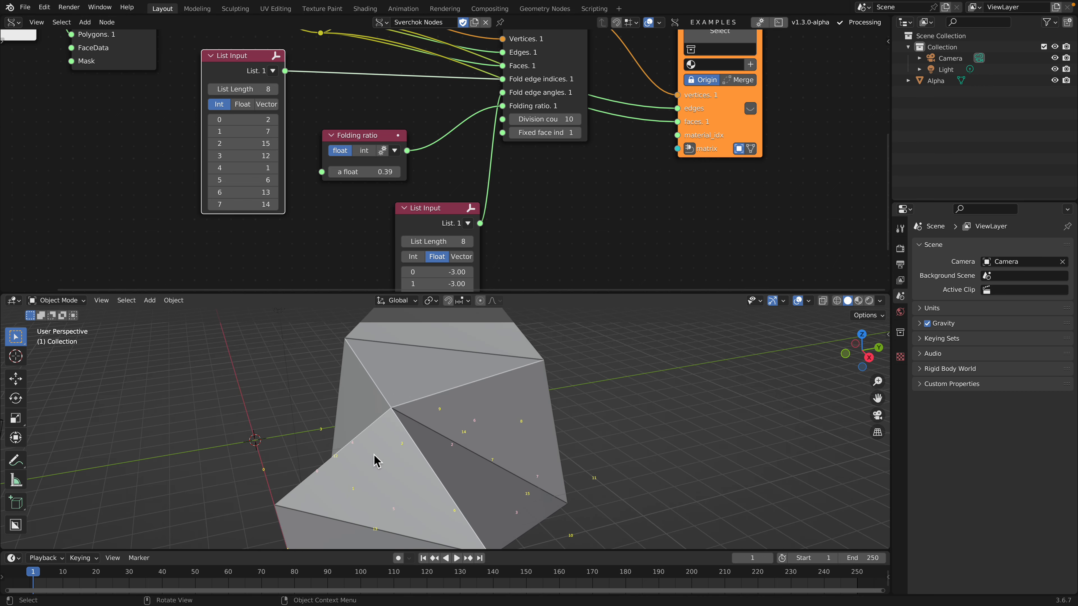
pyautogui.keyDown('shift'); pyautogui.scroll(-3, 308, 157); pyautogui.keyUp('shift')
pyautogui.scroll(-1, 312, 186)
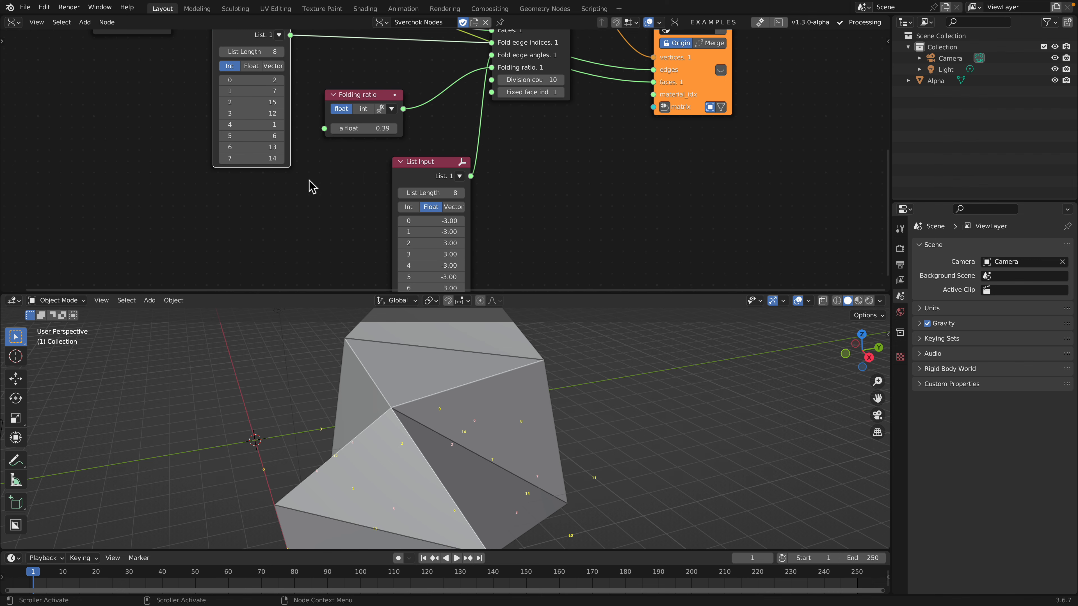
pyautogui.keyDown('shift'); pyautogui.scroll(-3, 312, 187); pyautogui.keyUp('shift')
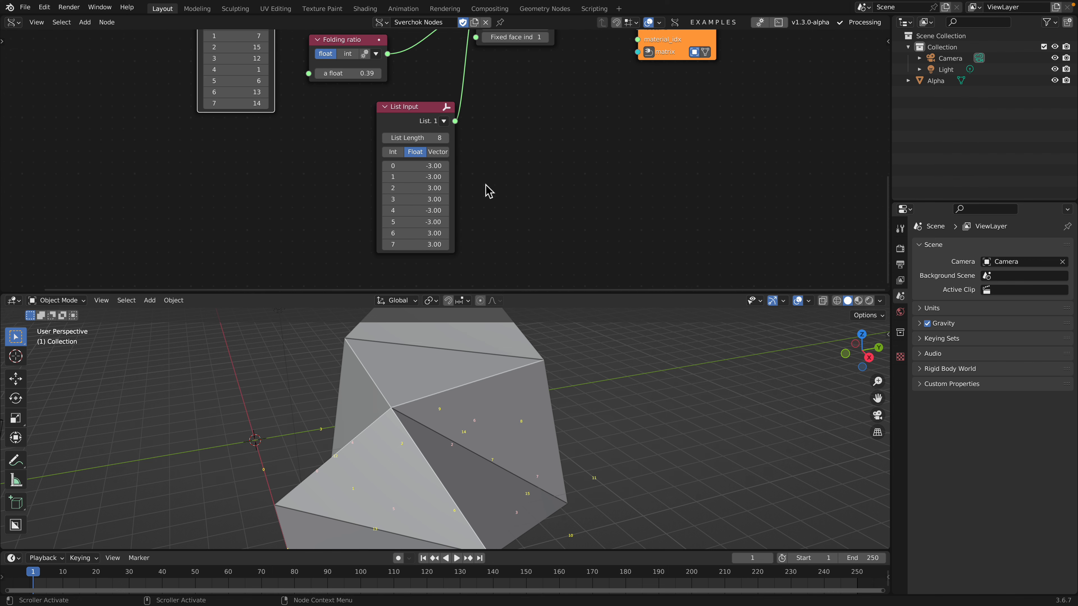
pyautogui.scroll(-1, 466, 178)
# - Move the fold angles List Input node directly beneath Folding ratio and enlarge the node editor to fit it
pyautogui.moveTo(403, 126); pyautogui.dragTo(413, 197, button='middle')
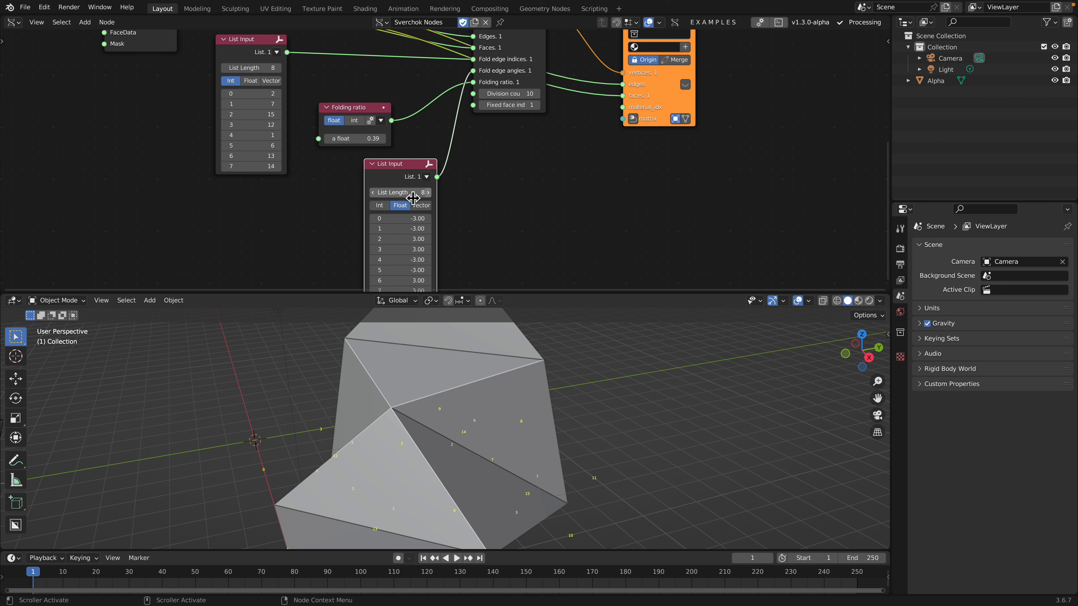
pyautogui.moveTo(399, 164); pyautogui.dragTo(354, 154)
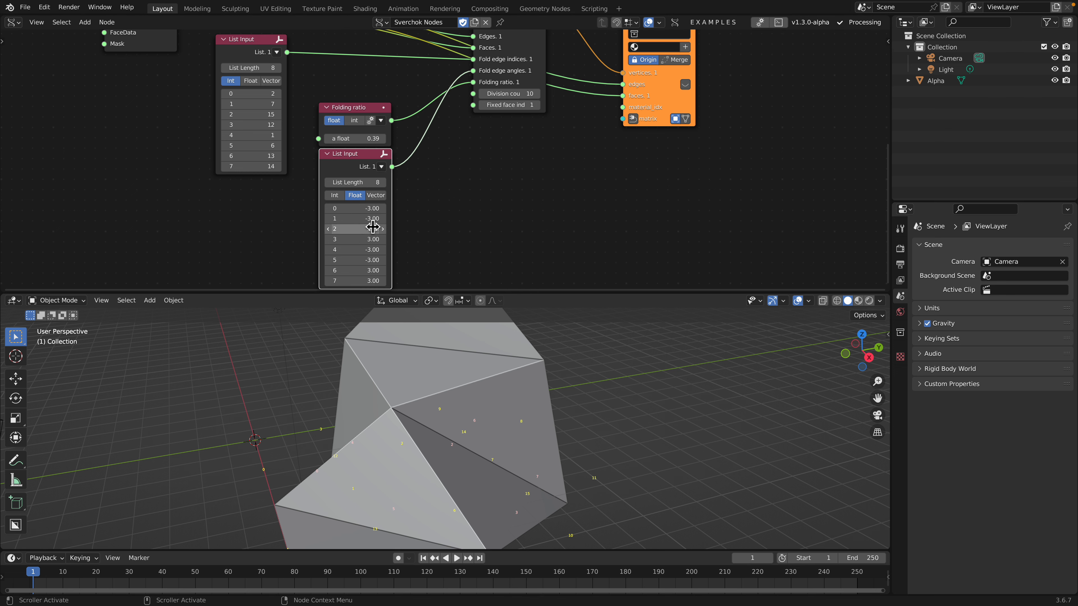
pyautogui.moveTo(432, 292); pyautogui.dragTo(424, 365)
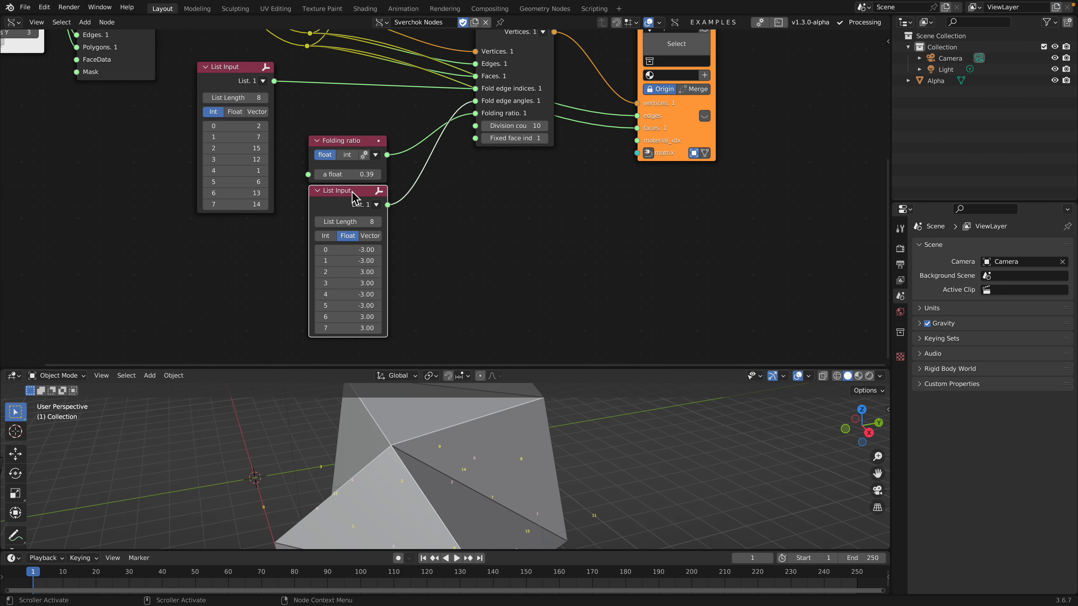
pyautogui.scroll(1, 467, 145)
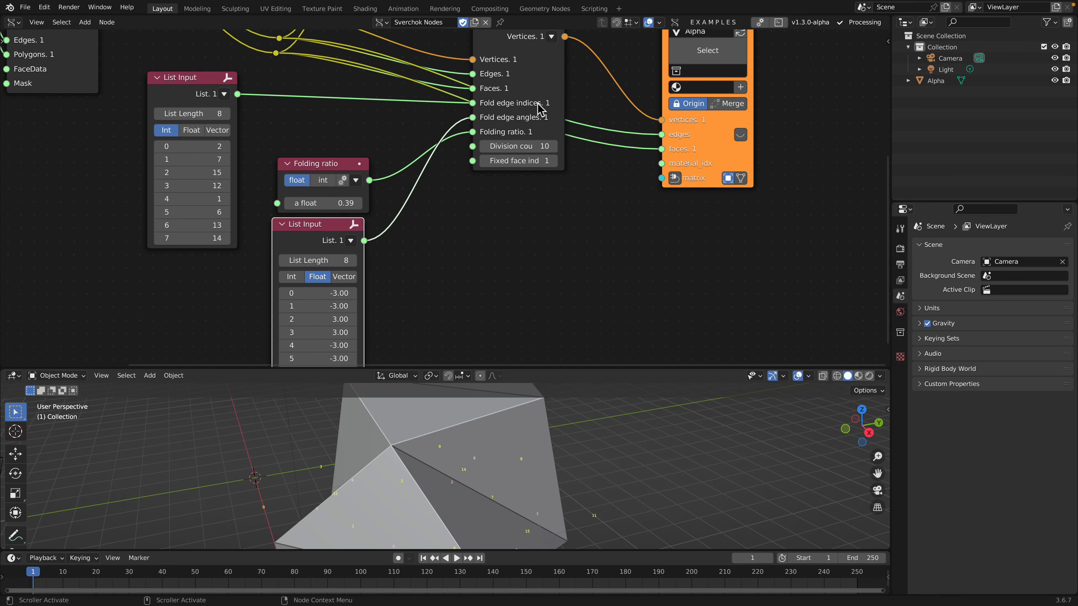
# - Set the last fold angle, item 7 of the float List Input node, to -0.48
pyautogui.moveTo(419, 146); pyautogui.dragTo(433, 112, button='middle')
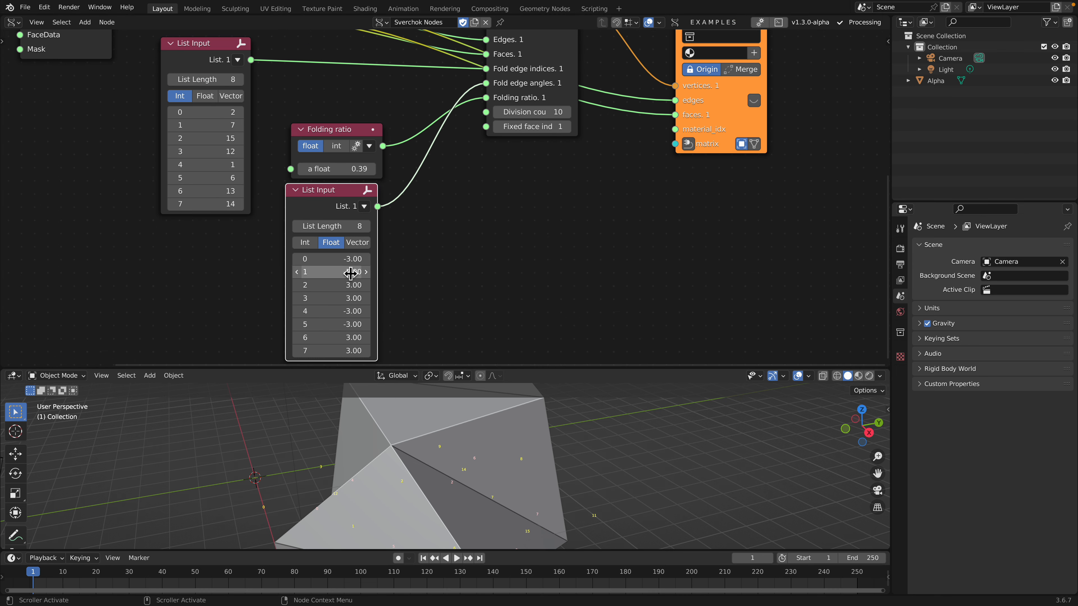
pyautogui.scroll(-1, 403, 314)
pyautogui.moveTo(406, 296); pyautogui.dragTo(410, 263, button='middle')
pyautogui.scroll(-2, 501, 480)
pyautogui.moveTo(502, 488); pyautogui.dragTo(402, 453, button='middle')
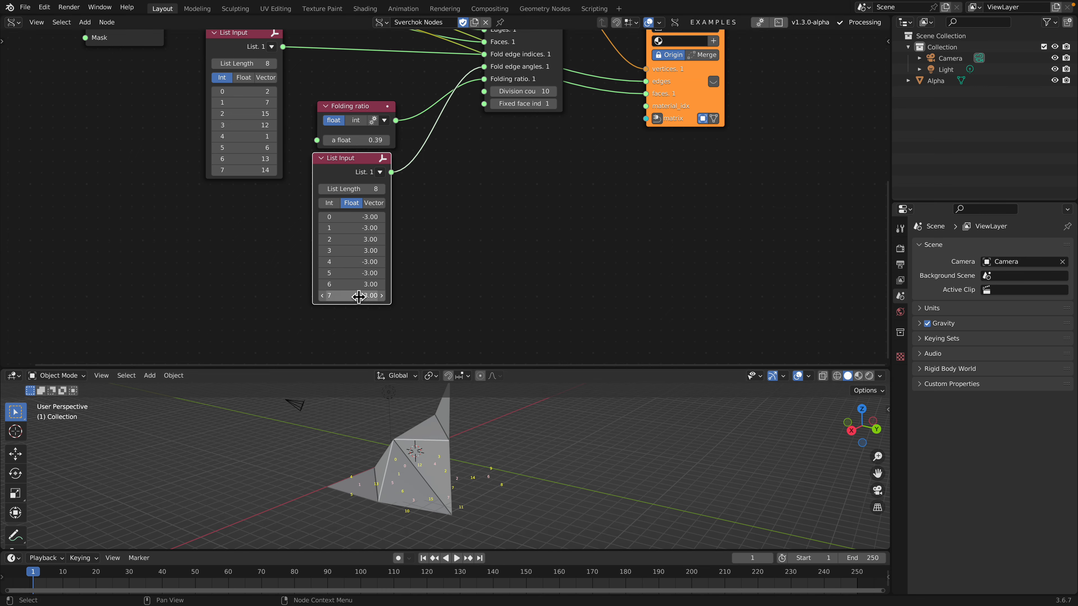
pyautogui.moveTo(358, 297)
pyautogui.mouseDown()
pyautogui.moveTo(327, 298)
pyautogui.moveTo(356, 296)
pyautogui.mouseUp()
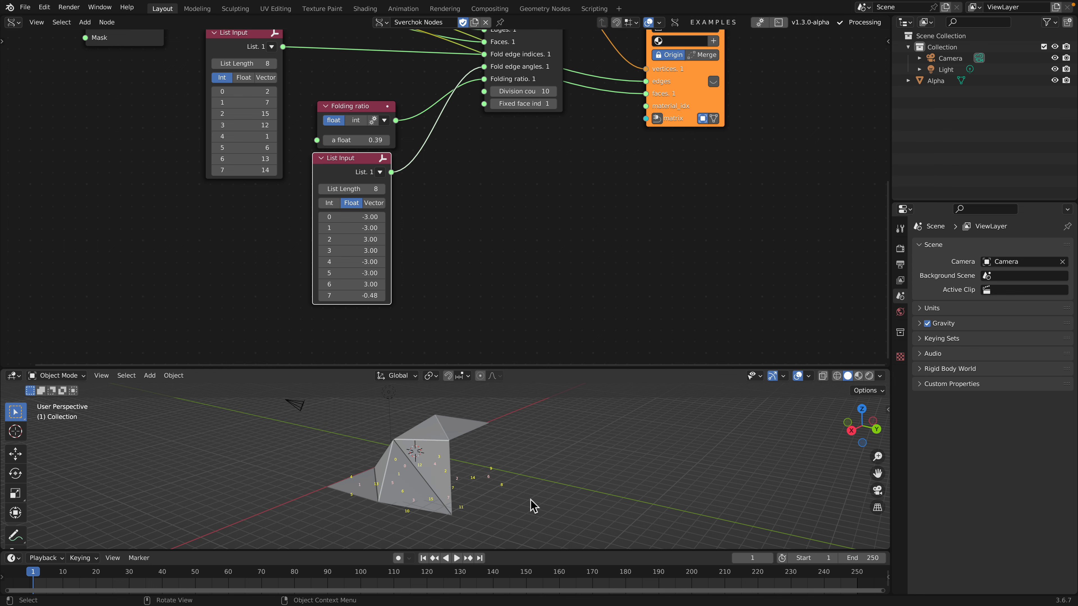
pyautogui.moveTo(530, 502); pyautogui.dragTo(420, 484, button='middle')
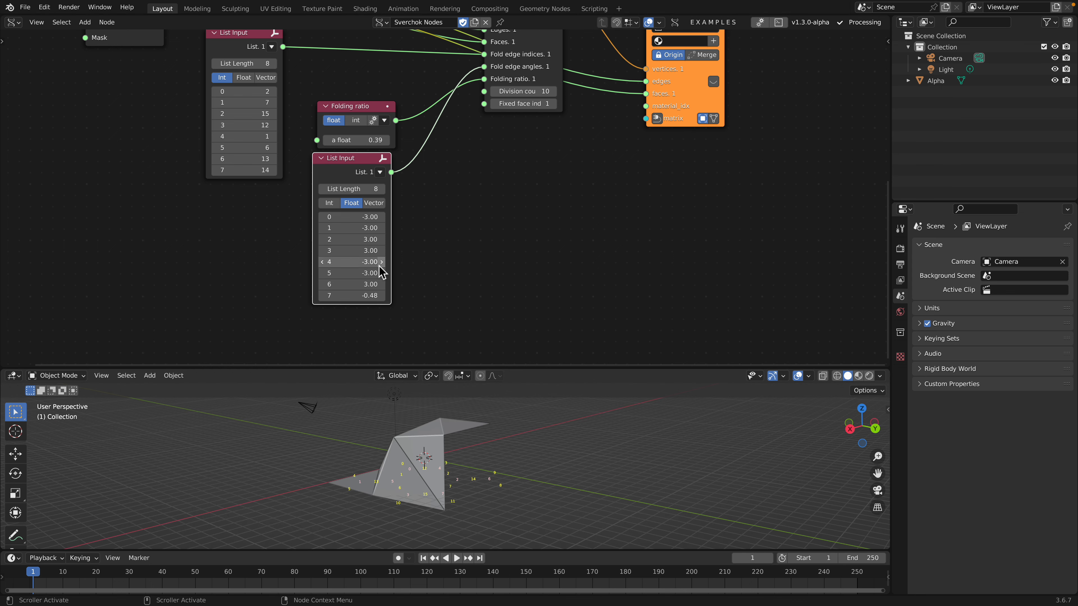
# - Switch to the Twitter window to look over the paper-craft posts and return to Blender
pyautogui.moveTo(516, 120); pyautogui.dragTo(505, 155, button='middle')
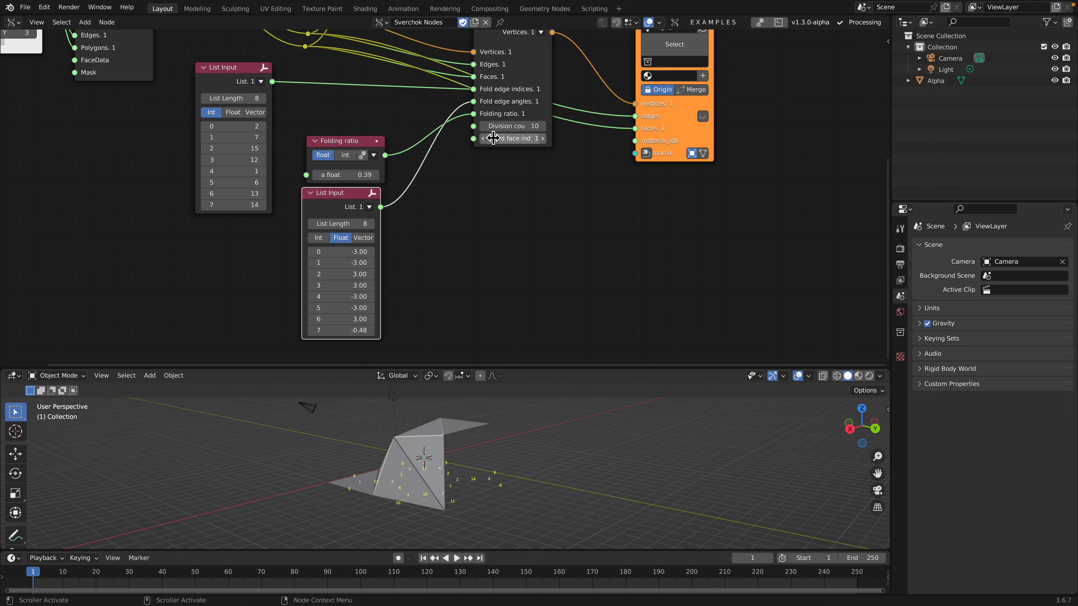
pyautogui.hotkey('ctrl', 'Left')
pyautogui.hotkey('ctrl', 'Left')
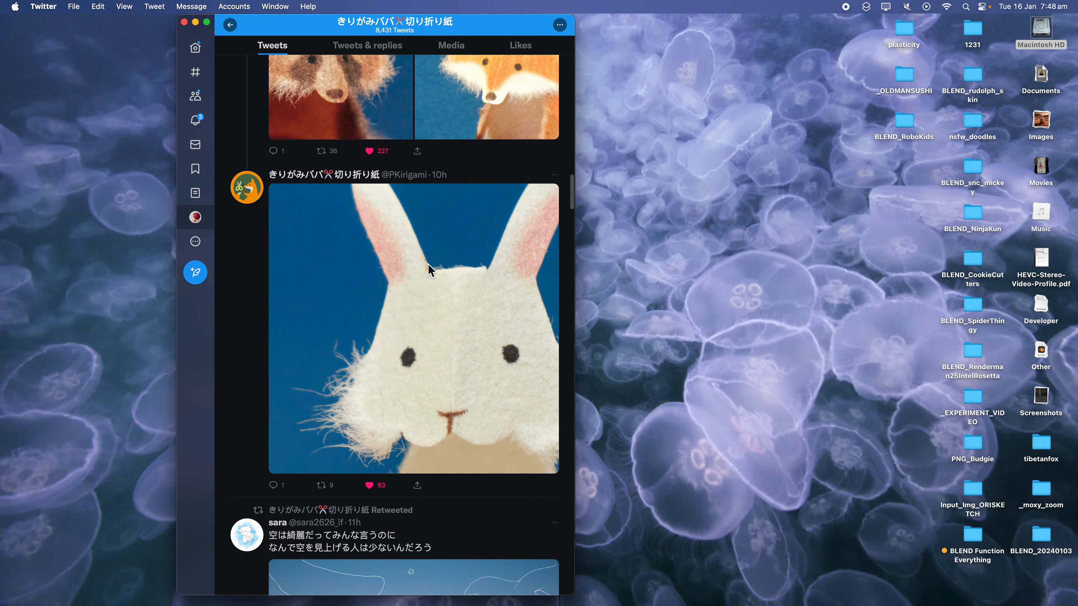
pyautogui.scroll(5, 427, 263)
pyautogui.hotkey('ctrl', 'Right')
pyautogui.hotkey('ctrl', 'Right')
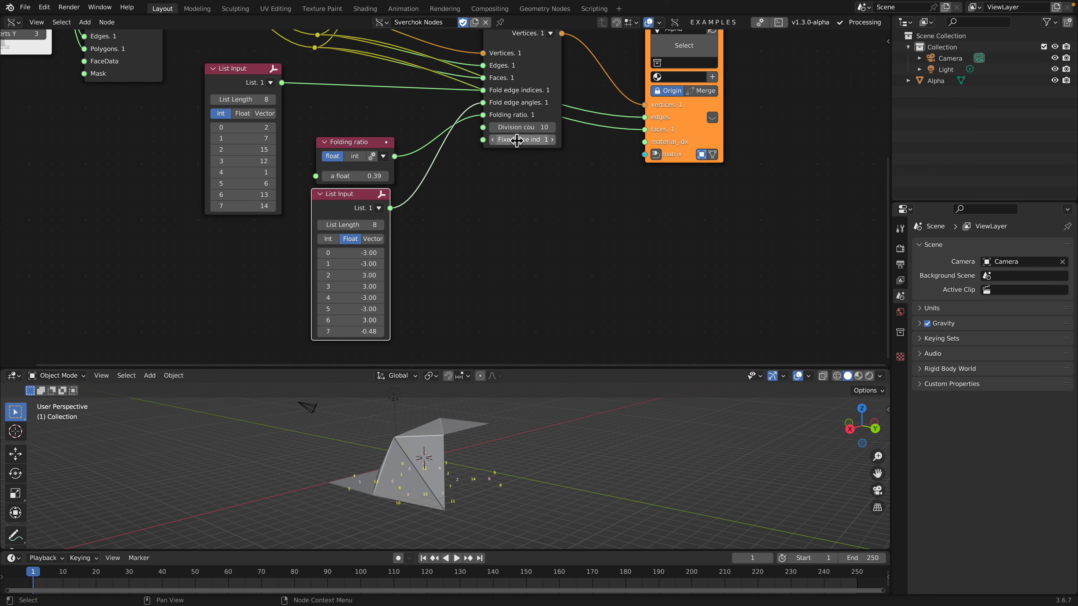
# - Set the Folding ratio to 0.50 and inspect the folded mesh from another angle
pyautogui.moveTo(301, 83); pyautogui.dragTo(306, 106, button='middle')
pyautogui.moveTo(351, 198)
pyautogui.mouseDown()
pyautogui.moveTo(403, 198)
pyautogui.moveTo(326, 198)
pyautogui.moveTo(385, 198)
pyautogui.moveTo(361, 198)
pyautogui.mouseUp()
pyautogui.moveTo(383, 454); pyautogui.dragTo(413, 467, button='middle')
# - Save the file to the Desktop as origamiX_001.blend and enlarge the node editor to show the whole node tree
pyautogui.hotkey('ctrl', 's')
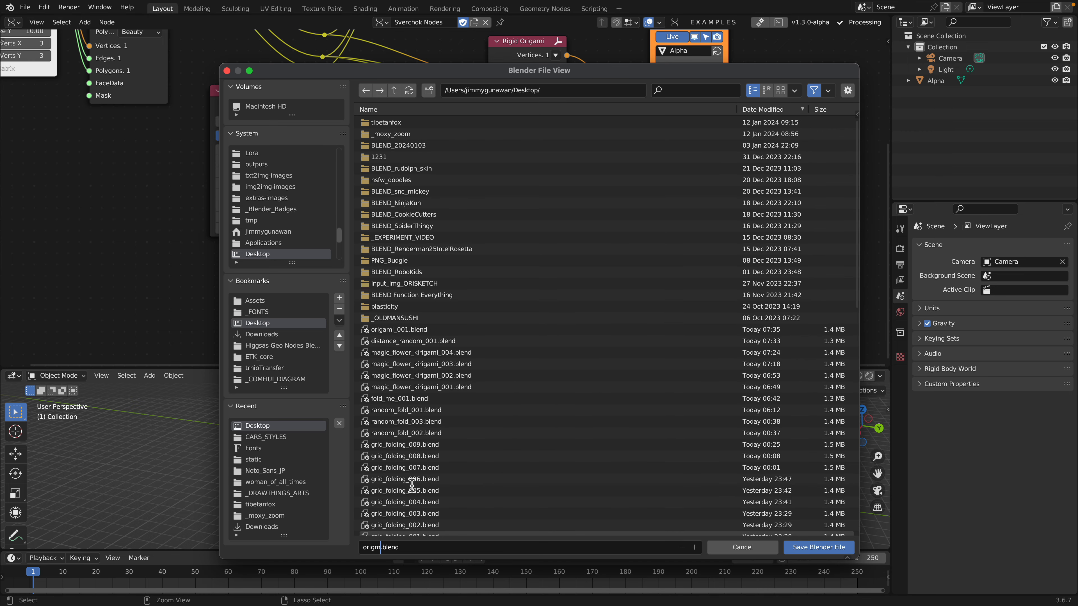
pyautogui.write('001')
pyautogui.press('Return')
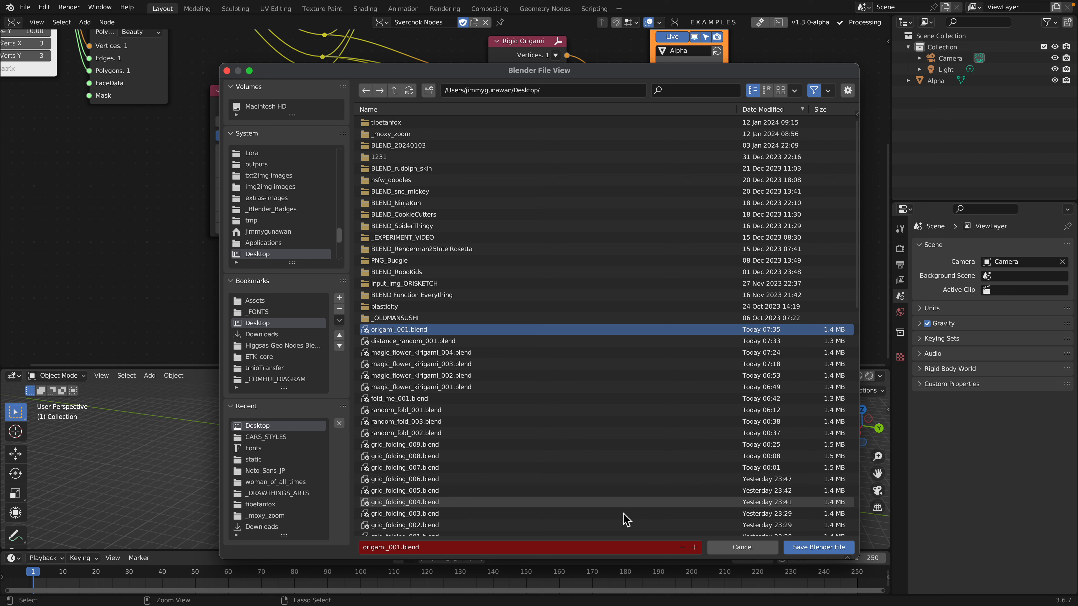
pyautogui.click(372, 552)
pyautogui.click(401, 548)
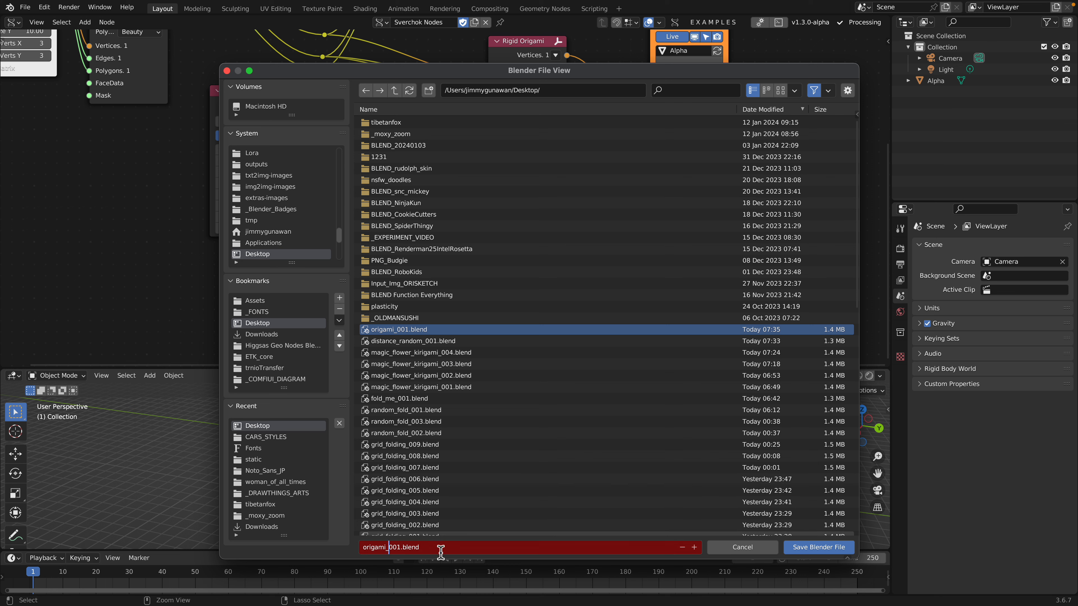
pyautogui.click(805, 548)
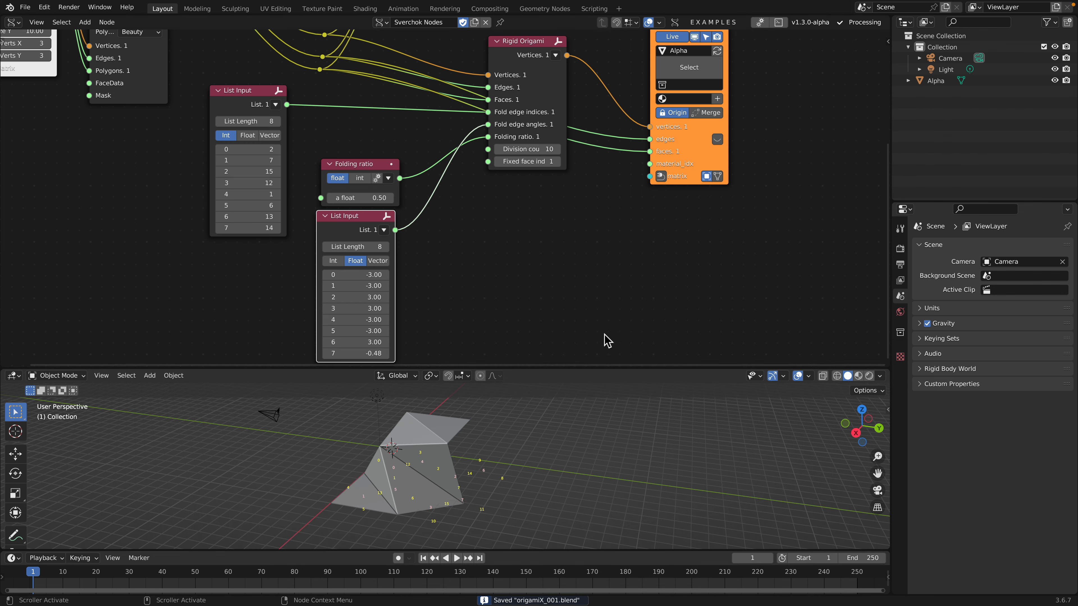
pyautogui.moveTo(595, 372); pyautogui.dragTo(595, 411)
pyautogui.scroll(-3, 348, 172)
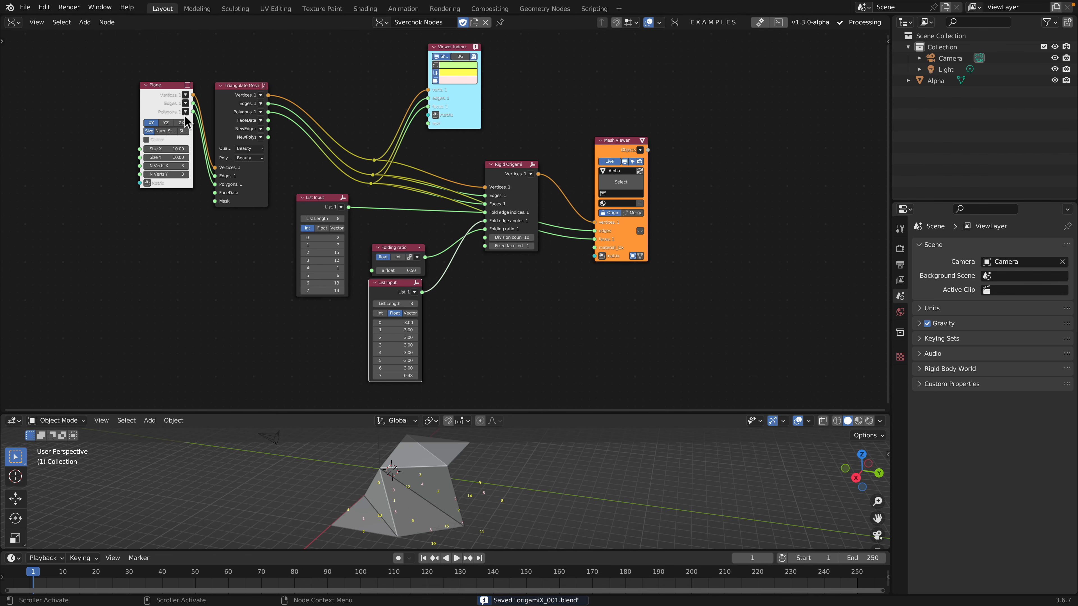
# - Start a new General file and delete the default camera, cube and light
pyautogui.click(25, 8)
pyautogui.moveTo(42, 20)
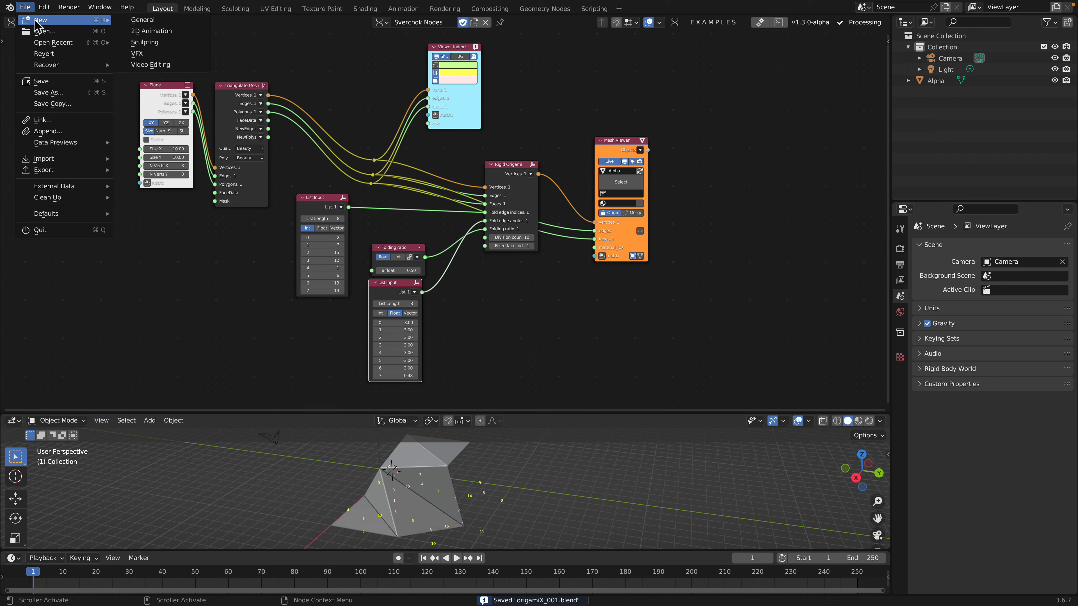
pyautogui.click(129, 24)
pyautogui.press('a')
pyautogui.press('x')
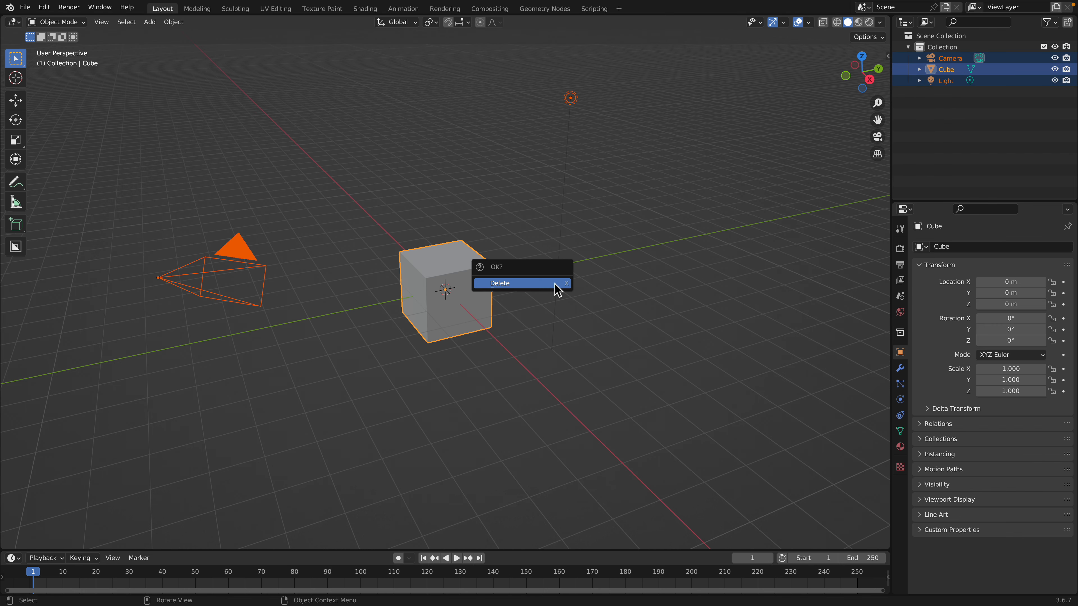
pyautogui.click(556, 287)
# - Split the 3D viewport horizontally, make the upper area a Sverchok Nodes editor and create a new node tree
pyautogui.moveTo(888, 28); pyautogui.dragTo(874, 317)
pyautogui.click(13, 22)
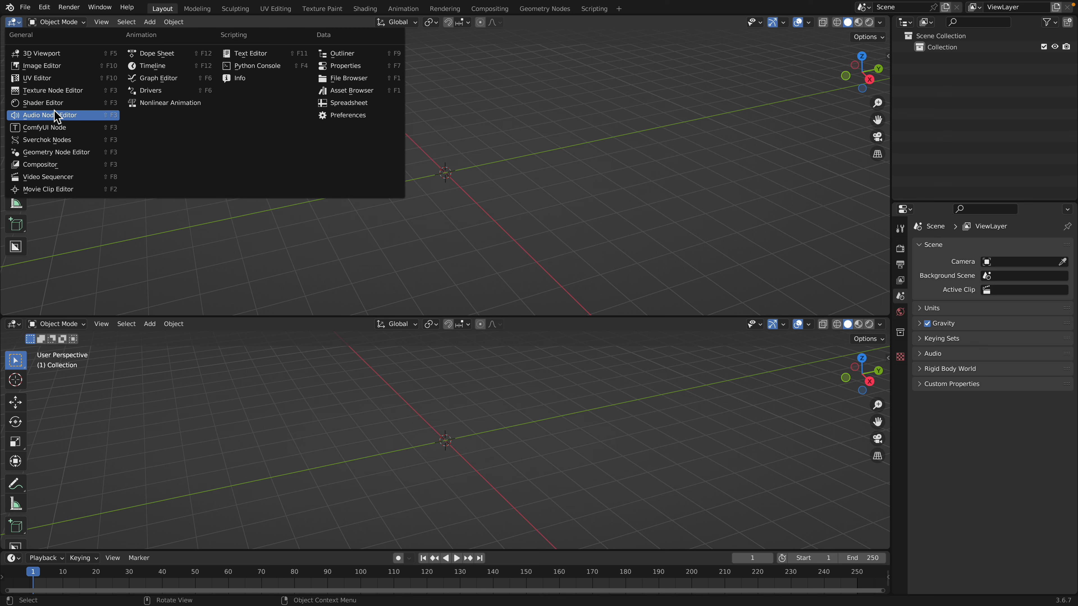
pyautogui.click(51, 140)
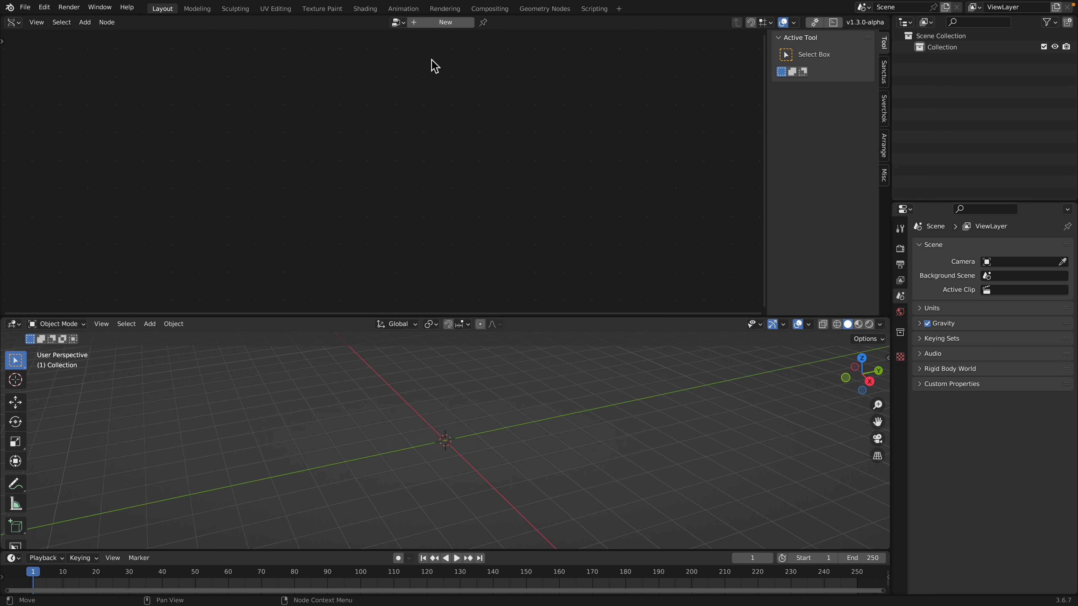
pyautogui.click(456, 24)
# - Add a Rigid Origami node to the tree and collapse the node editor's sidebar
pyautogui.hotkey('shift', 'a')
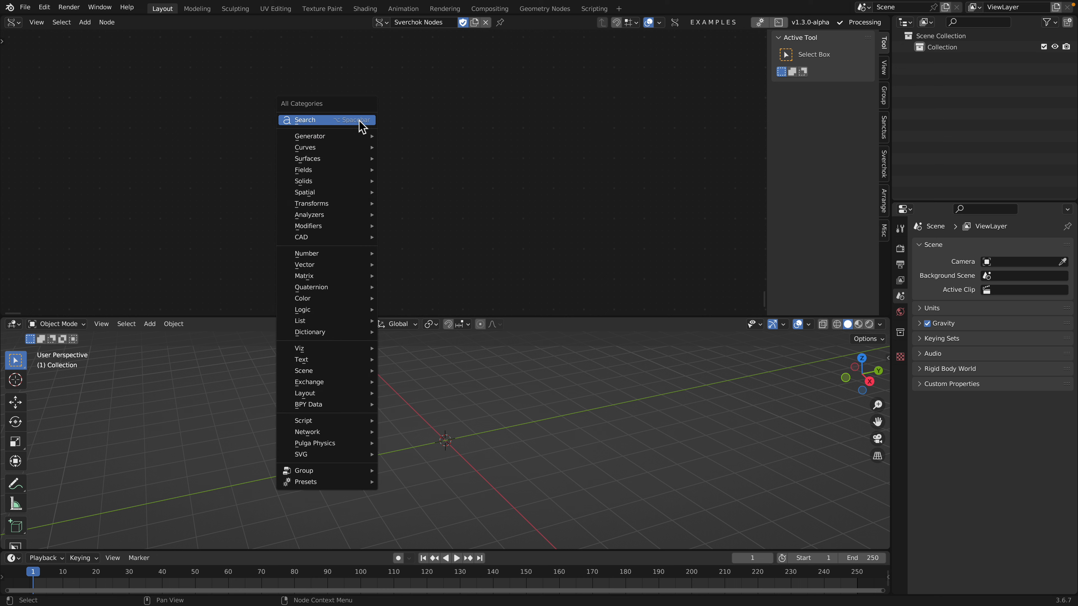
pyautogui.click(361, 126)
pyautogui.write('origa')
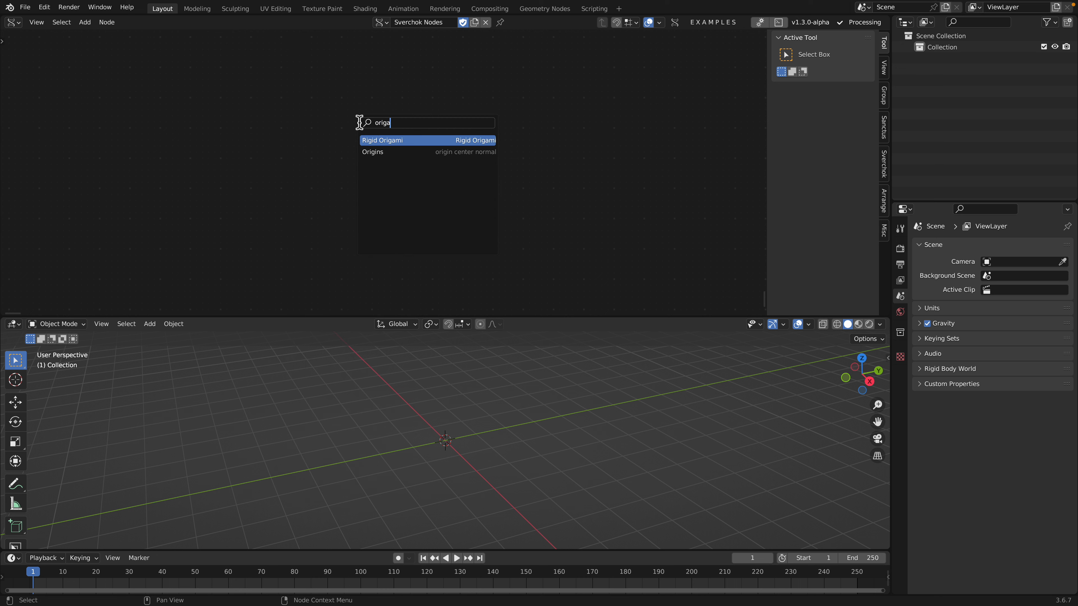
pyautogui.press('Return')
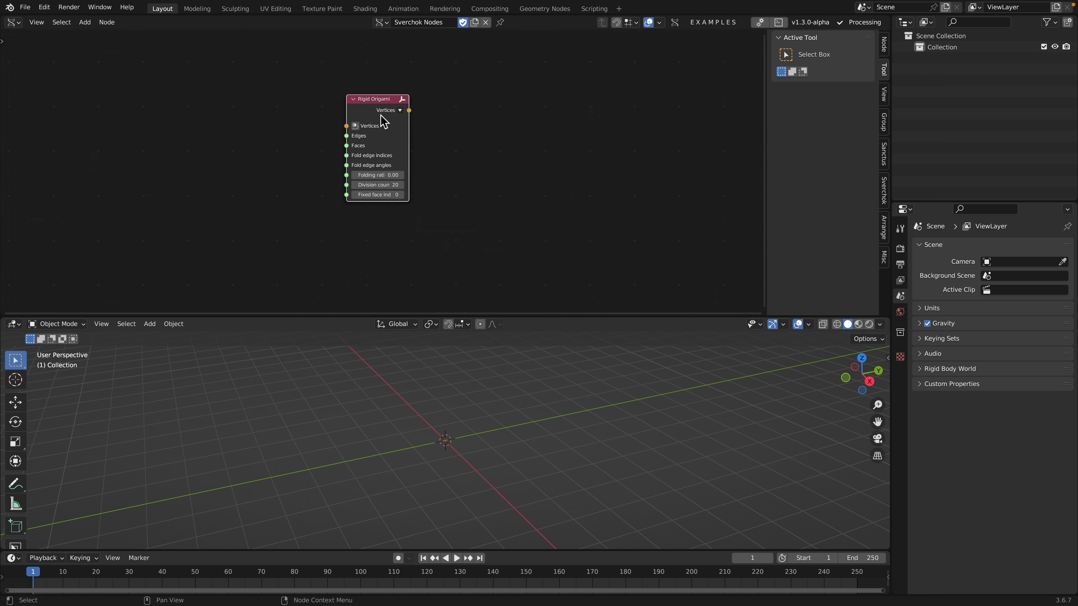
pyautogui.scroll(2, 394, 100)
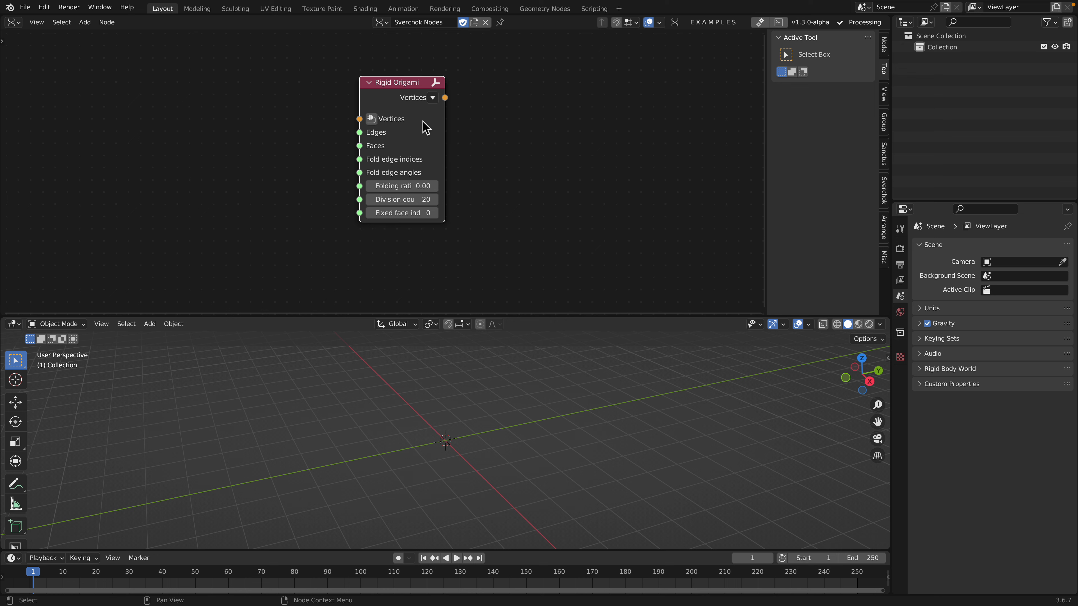
pyautogui.moveTo(767, 127); pyautogui.dragTo(922, 118)
pyautogui.moveTo(599, 144); pyautogui.dragTo(568, 127, button='middle')
pyautogui.scroll(-2, 404, 91)
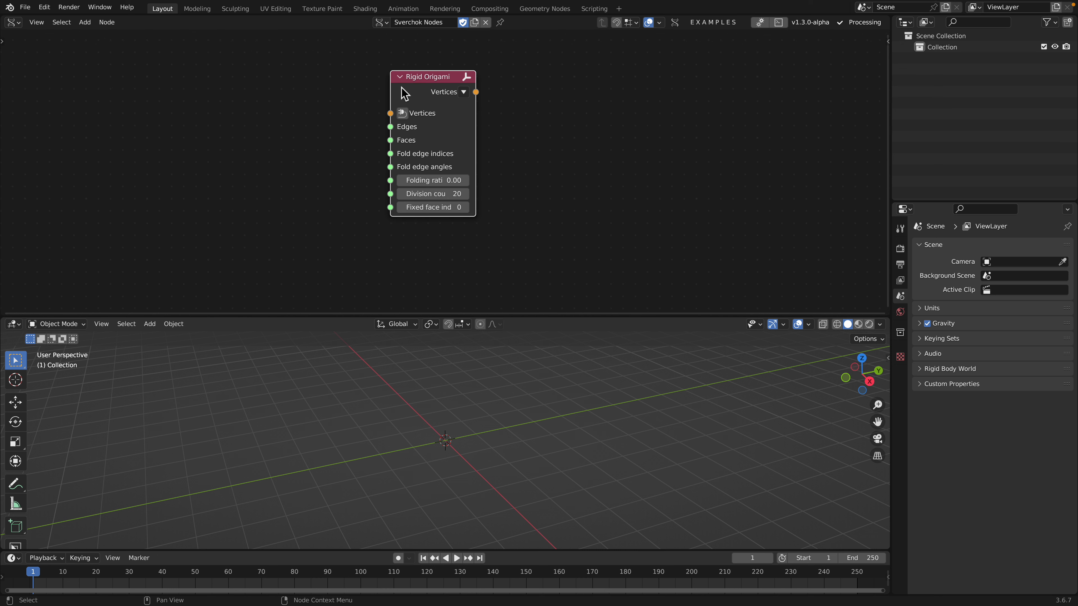
# - Add a Line node before Rigid Origami and move Rigid Origami farther away to leave room between them
pyautogui.hotkey('shift', 'a')
pyautogui.click(281, 109)
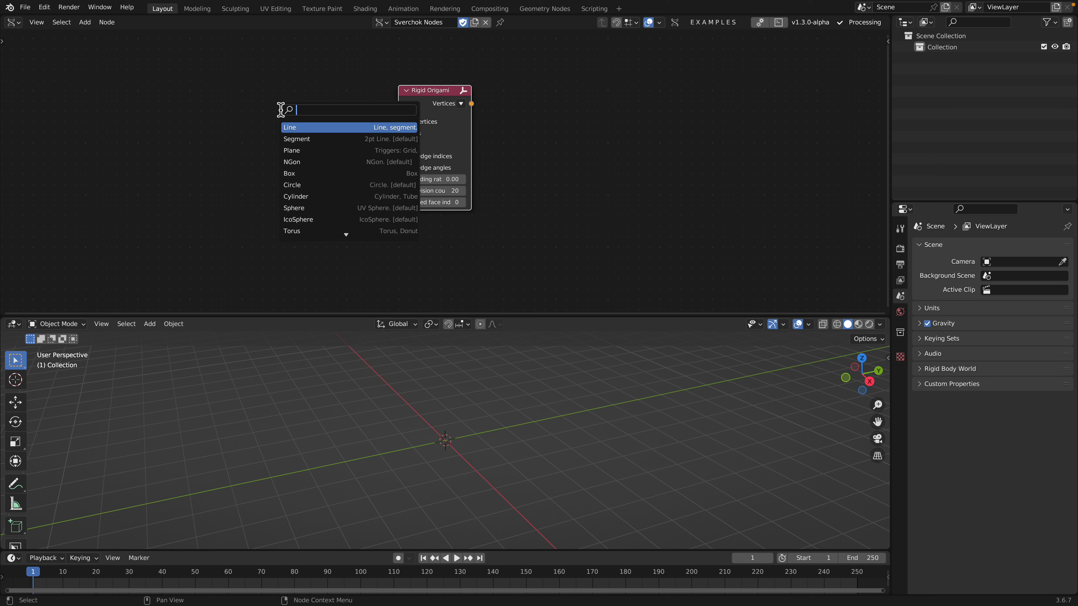
pyautogui.write('lin')
pyautogui.press('Return')
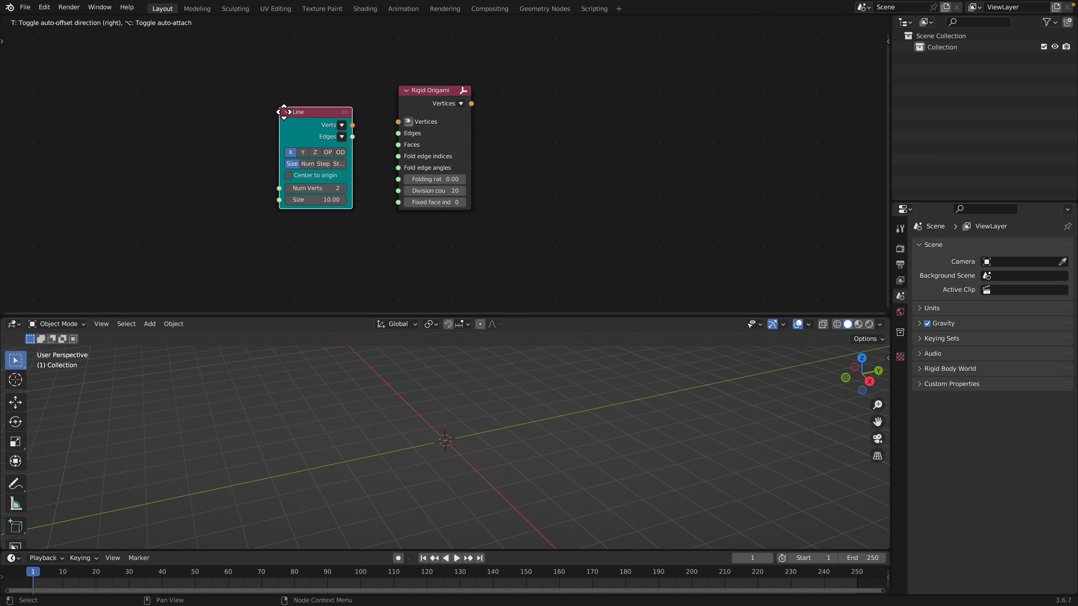
pyautogui.click(248, 98)
pyautogui.moveTo(438, 91); pyautogui.dragTo(587, 145)
# - Add a Mesh Viewer node between Line and Rigid Origami and connect the line's vertices and edges to it
pyautogui.hotkey('shift', 'a')
pyautogui.click(440, 104)
pyautogui.write('mesh vi')
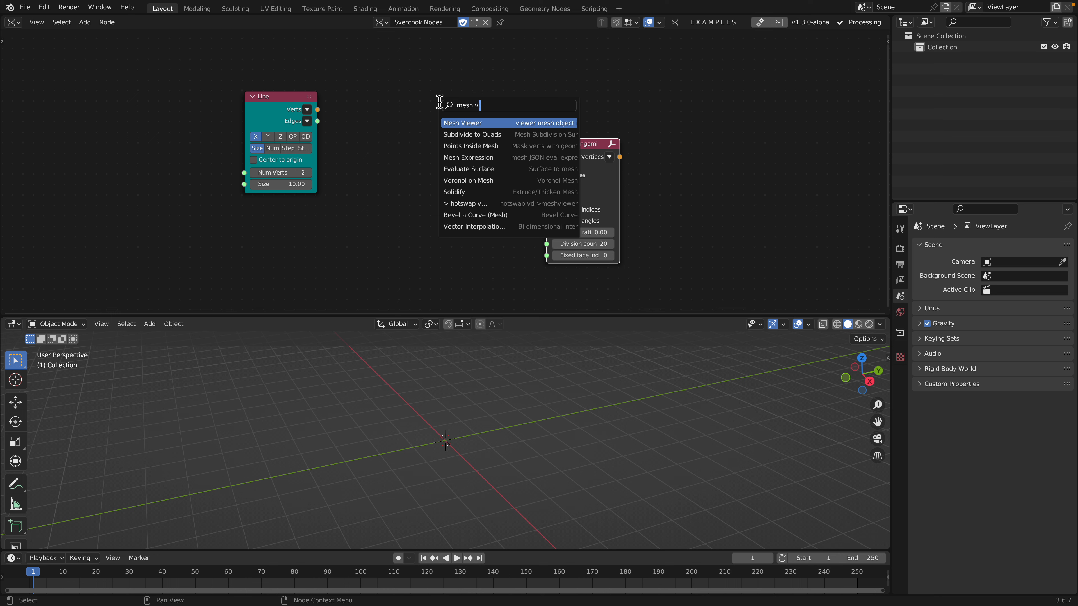
pyautogui.press('Return')
pyautogui.click(406, 69)
pyautogui.click(295, 109)
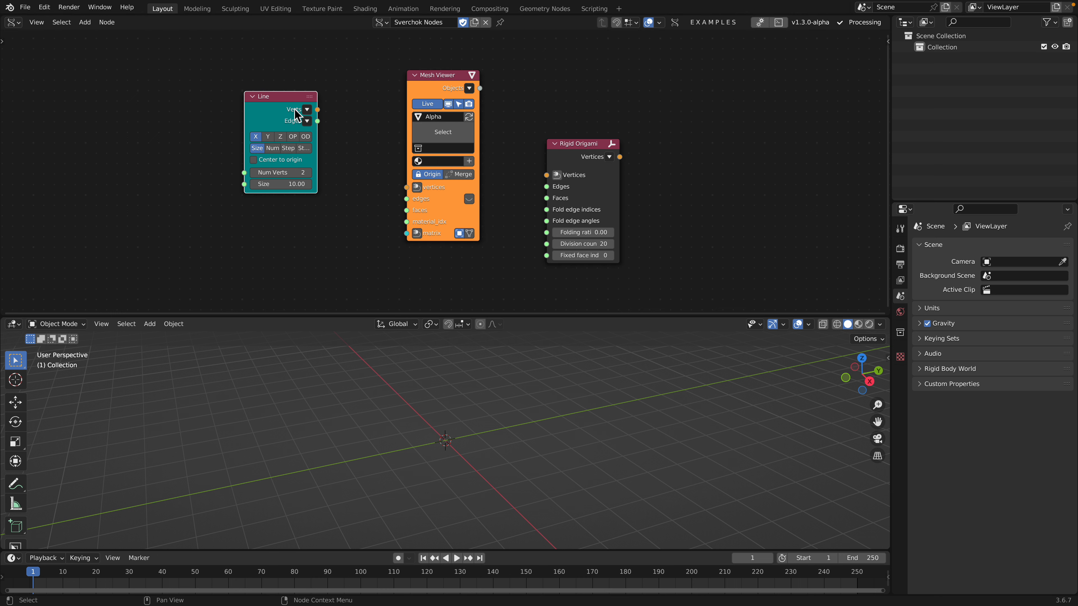
pyautogui.keyDown('shift'); pyautogui.click(414, 91); pyautogui.keyUp('shift')
pyautogui.press('f')
pyautogui.press('f')
# - Enlarge the 3D viewport and put the generated Alpha line object into Edit Mode
pyautogui.moveTo(492, 402); pyautogui.dragTo(486, 334, button='middle')
pyautogui.moveTo(506, 315); pyautogui.dragTo(507, 231)
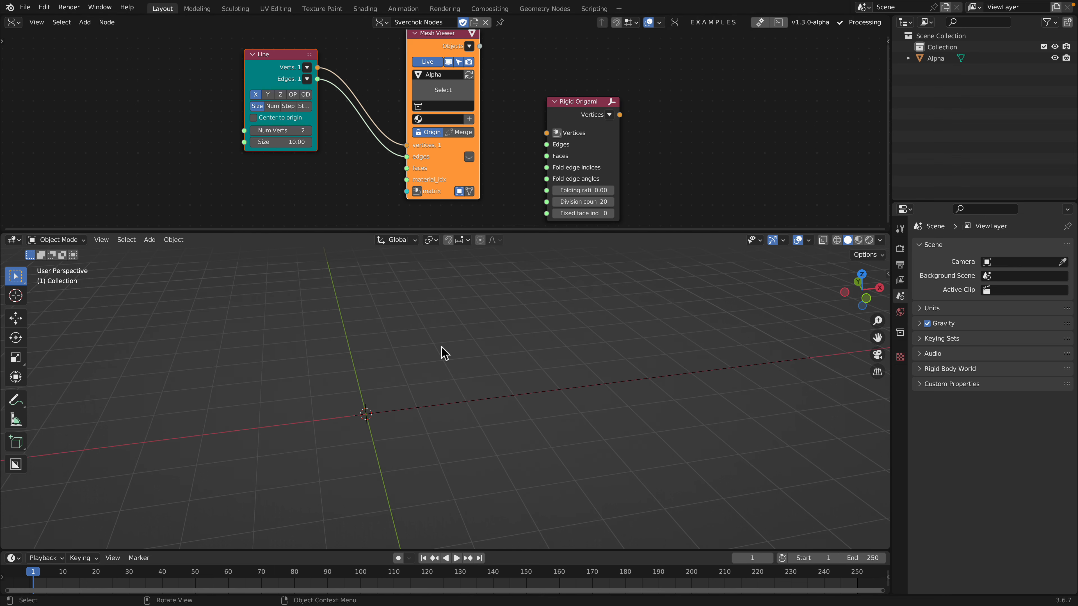
pyautogui.click(442, 410)
pyautogui.moveTo(482, 402); pyautogui.dragTo(445, 366, button='middle')
pyautogui.press('Tab')
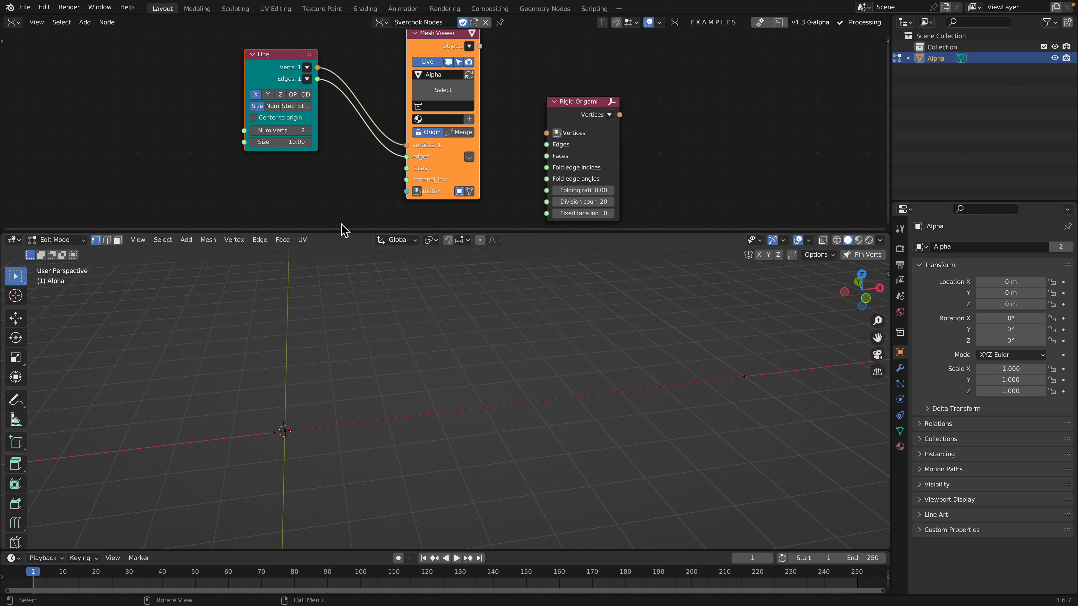
# - Raise the Line node's Num Verts to 9 and check the points along the line in Edit Mode
pyautogui.click(308, 130)
pyautogui.click(311, 132)
pyautogui.click(311, 133)
pyautogui.click(311, 133)
pyautogui.click(311, 133)
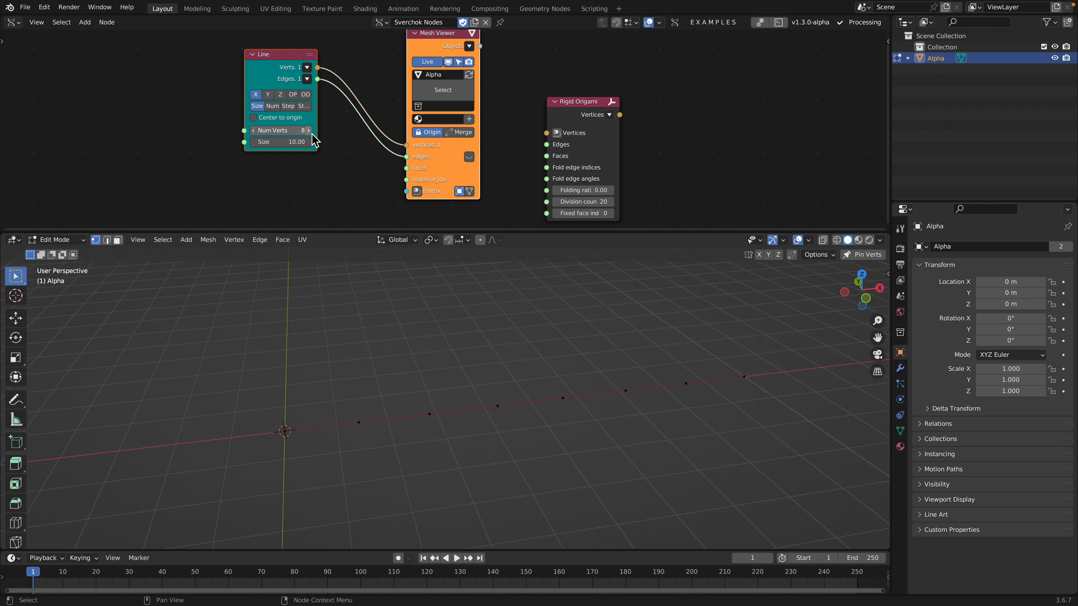
pyautogui.moveTo(484, 366); pyautogui.dragTo(464, 364, button='middle')
pyautogui.press('Tab')
pyautogui.press('Tab')
pyautogui.moveTo(466, 412); pyautogui.dragTo(476, 419, button='middle')
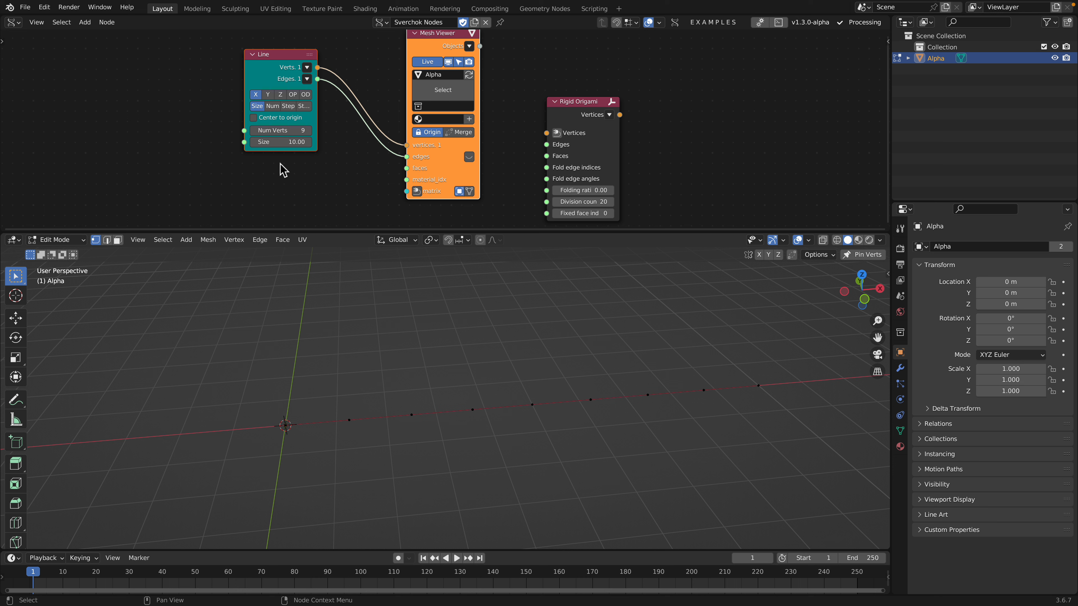
# - Move the Line node farther from Mesh Viewer, widen it and switch its size mode to Step
pyautogui.moveTo(273, 77); pyautogui.dragTo(212, 67)
pyautogui.click(220, 61)
pyautogui.moveTo(247, 92); pyautogui.dragTo(263, 94, button='middle')
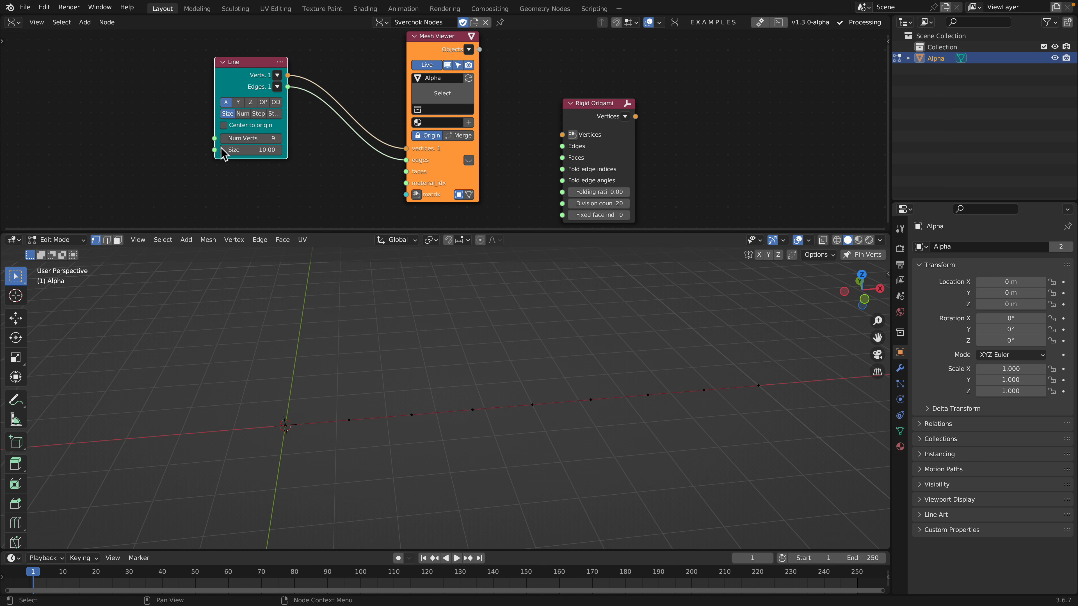
pyautogui.moveTo(175, 108); pyautogui.dragTo(188, 101, button='middle')
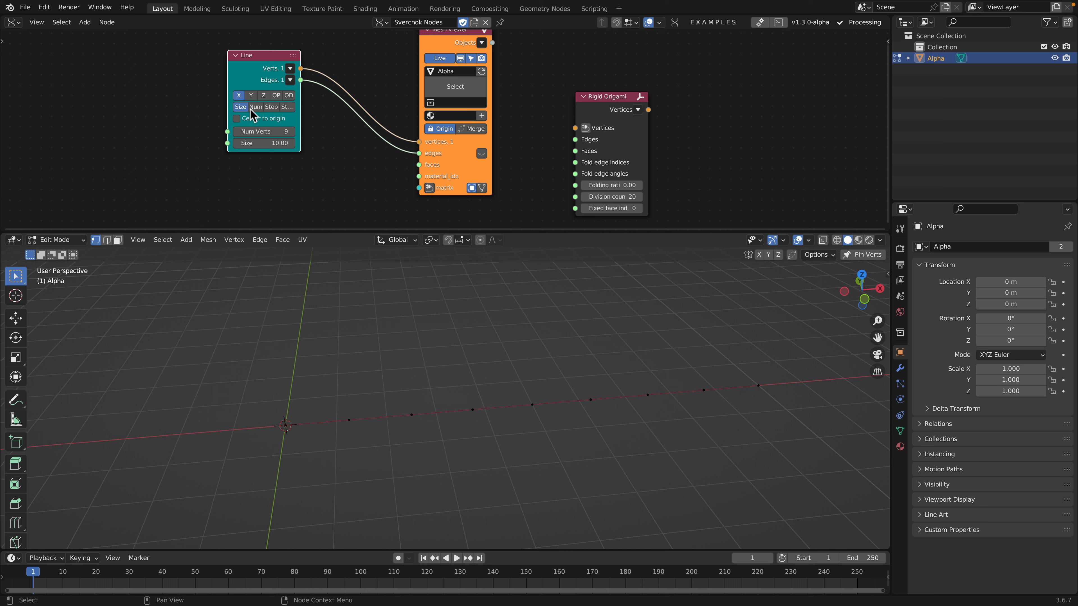
pyautogui.moveTo(232, 95); pyautogui.dragTo(185, 95)
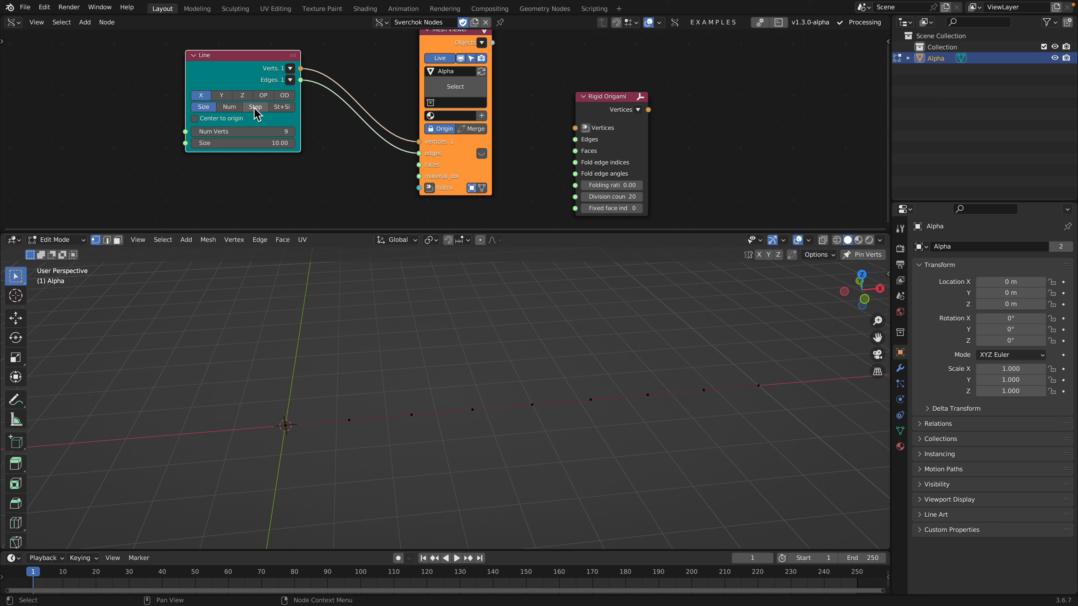
pyautogui.click(255, 108)
pyautogui.moveTo(117, 110); pyautogui.dragTo(163, 113, button='middle')
# - Add a Random Num Gen node and place it before the Line node
pyautogui.hotkey('shift', 'a')
pyautogui.click(164, 113)
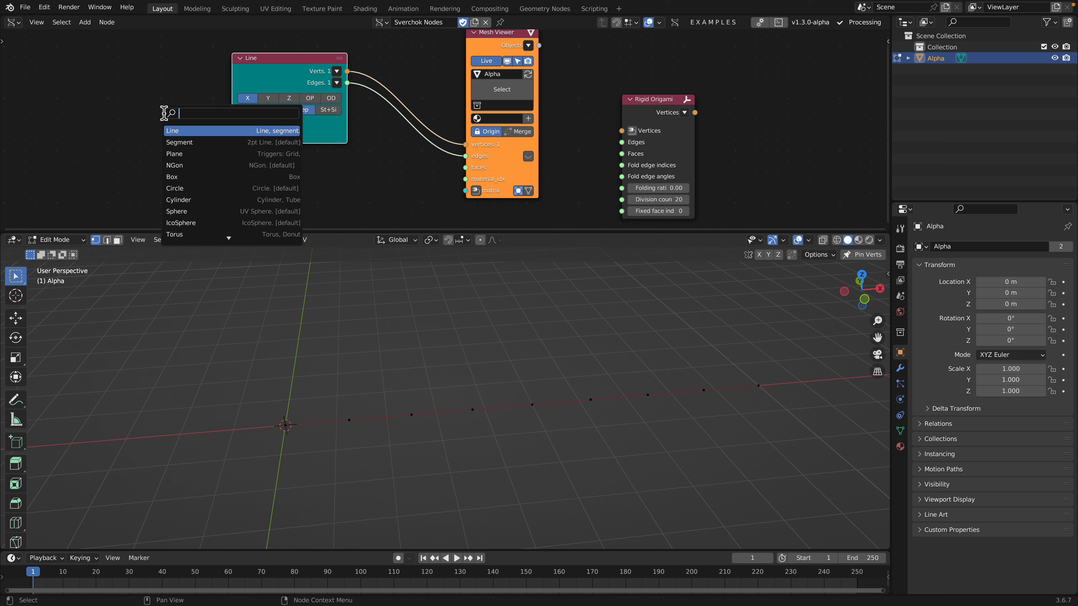
pyautogui.write('random n')
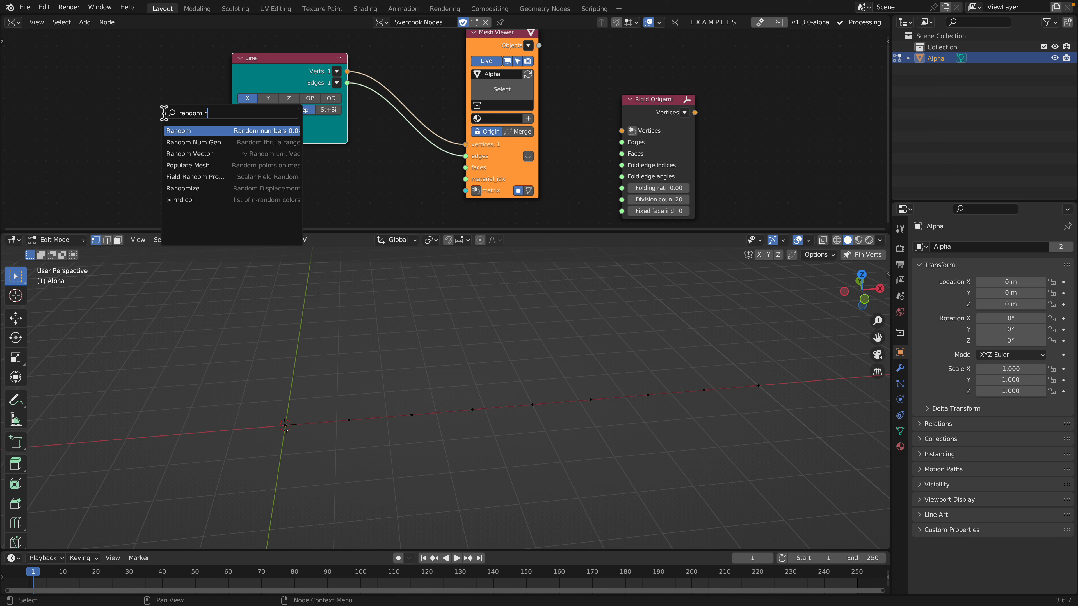
pyautogui.press('Down')
pyautogui.press('Return')
pyautogui.click(85, 88)
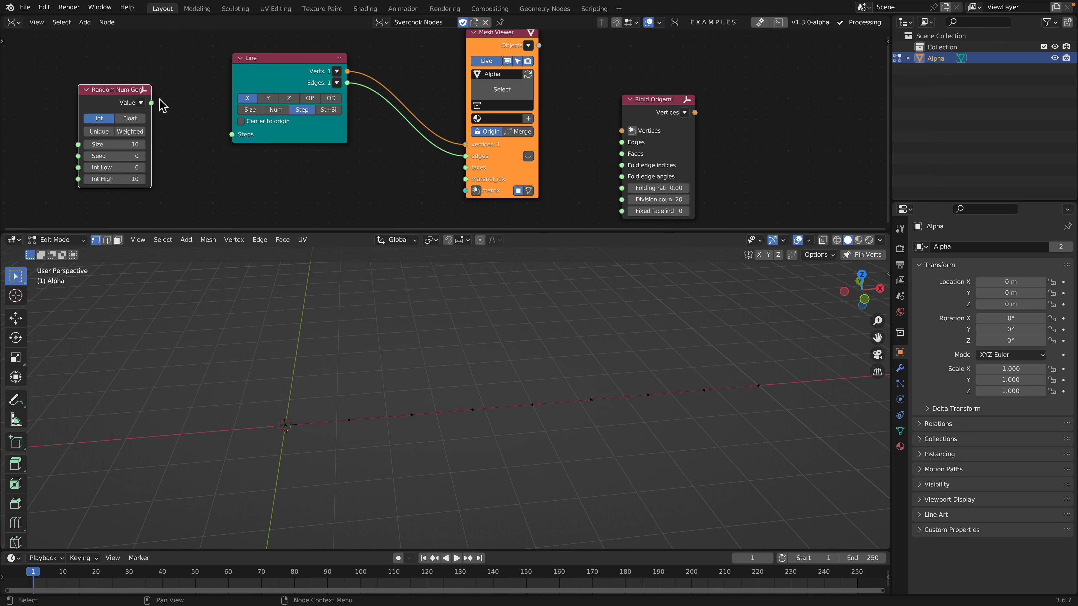
# - Feed the Random Num Gen value into the Line node's Steps input and switch the generator to Float
pyautogui.moveTo(151, 103); pyautogui.dragTo(219, 136)
pyautogui.click(142, 120)
pyautogui.moveTo(309, 308); pyautogui.dragTo(226, 257, button='middle')
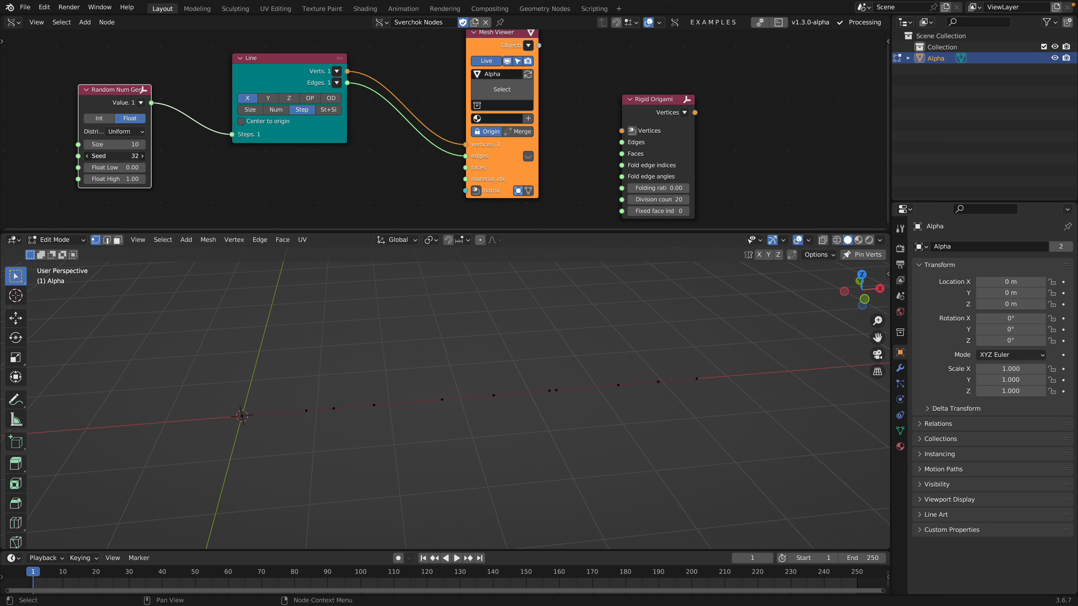
# - Set the Random Num Gen's Float Low to 0.20 and its Seed to 154
pyautogui.moveTo(120, 170)
pyautogui.keyDown('shift'); pyautogui.mouseDown()
pyautogui.moveTo(144, 170)
pyautogui.moveTo(128, 169)
pyautogui.moveTo(127, 156)
pyautogui.mouseUp(); pyautogui.keyUp('shift')
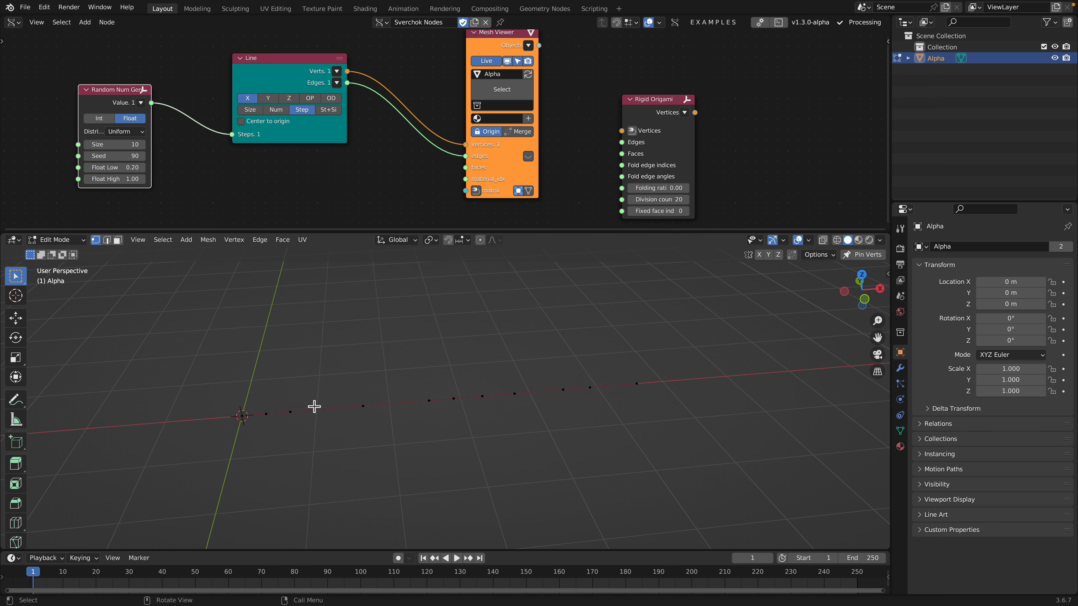
pyautogui.moveTo(442, 444); pyautogui.dragTo(304, 431, button='middle')
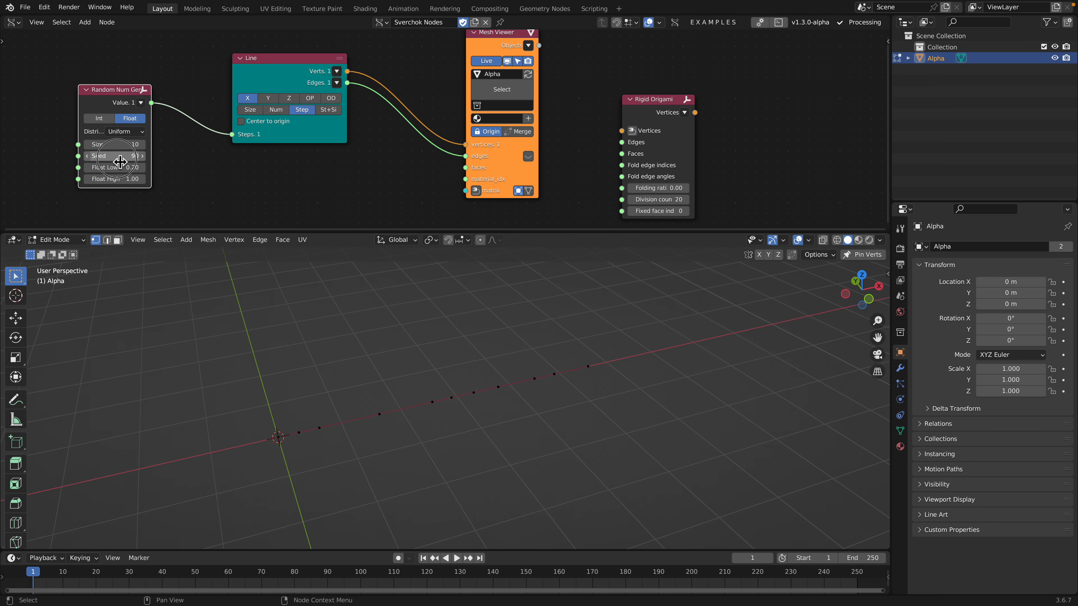
pyautogui.moveTo(120, 157); pyautogui.dragTo(182, 158)
pyautogui.moveTo(383, 347); pyautogui.dragTo(376, 347, button='middle')
# - Save the scene as a new version named origamiX_002.blend
pyautogui.press('super+shift+s')
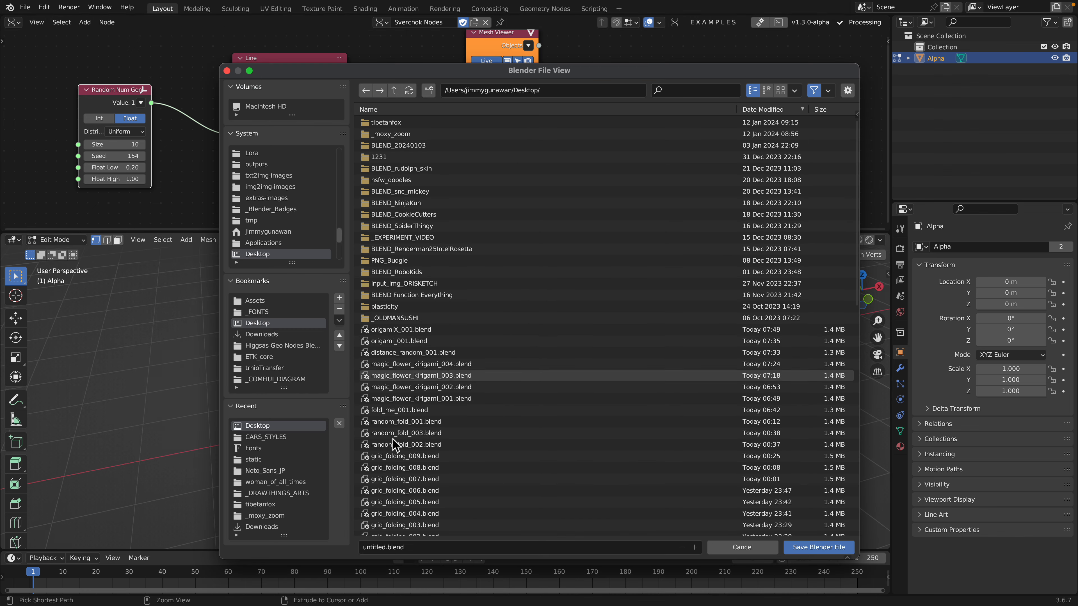
pyautogui.click(694, 547)
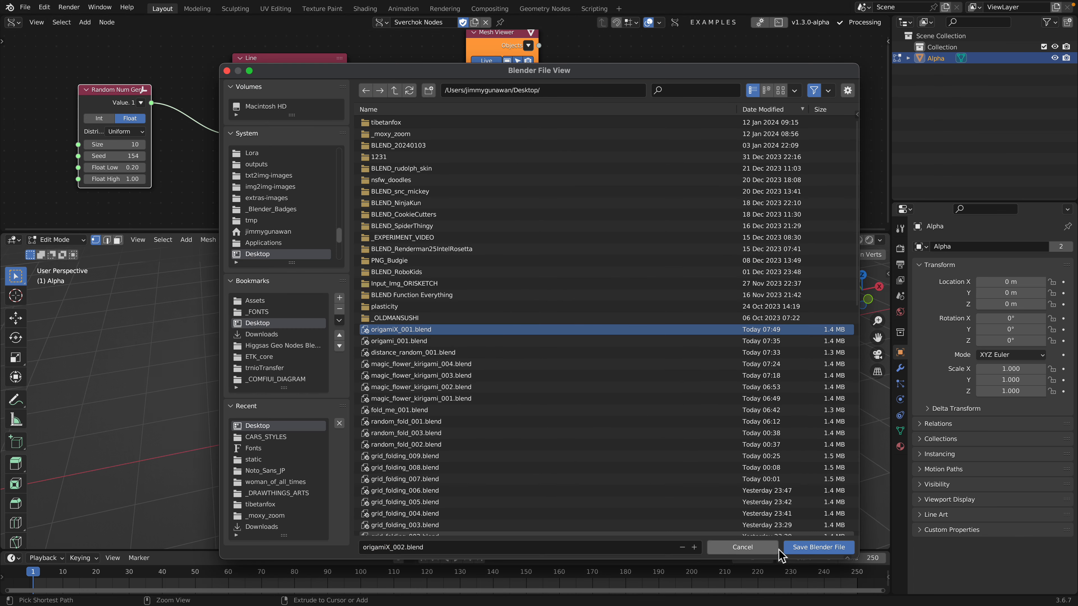
pyautogui.click(782, 548)
# - Move the Line node closer to Random Num Gen and add an Extrude Edges node between Line and Mesh Viewer
pyautogui.moveTo(310, 90); pyautogui.dragTo(245, 95)
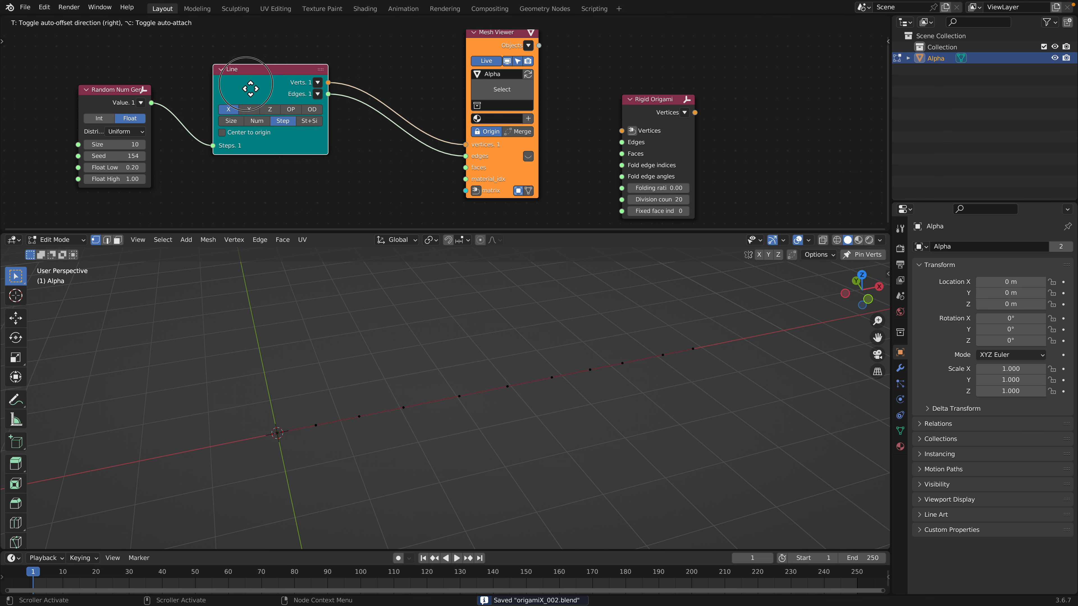
pyautogui.hotkey('shift', 'a')
pyautogui.write('ex')
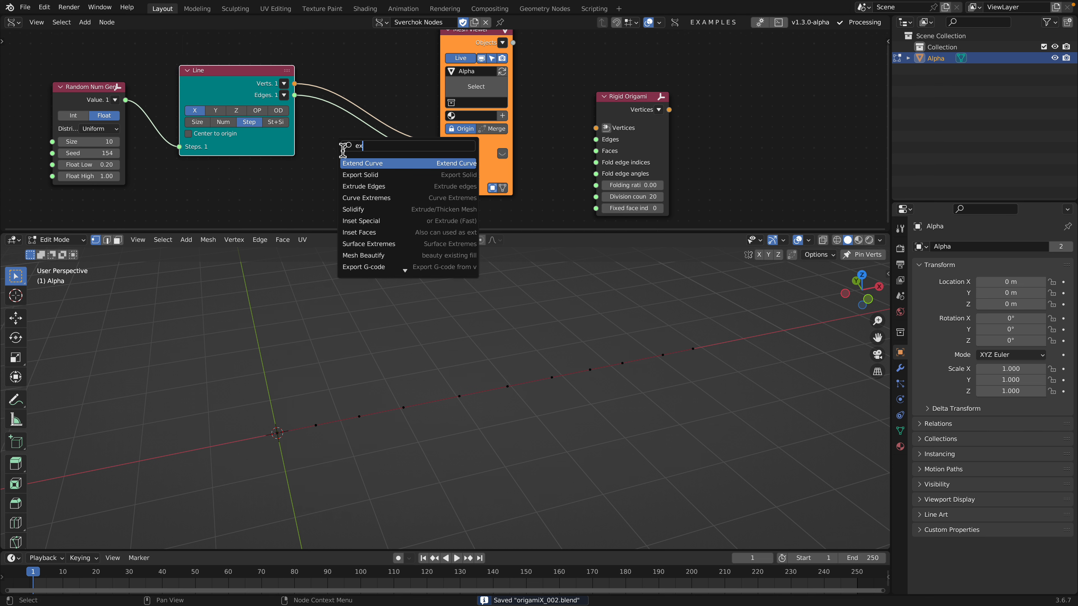
pyautogui.write('tru')
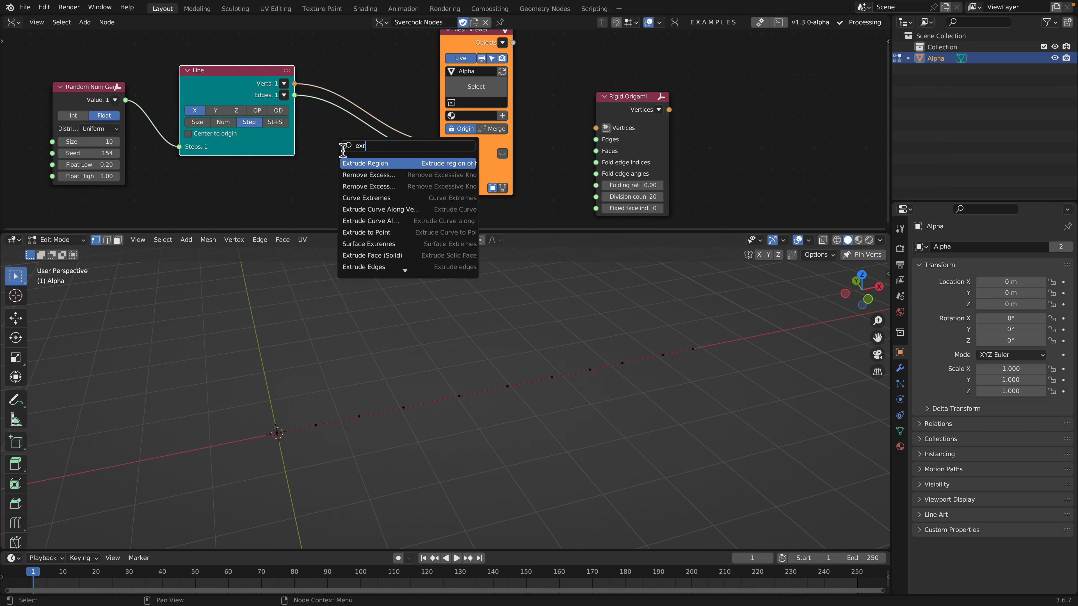
pyautogui.write('de')
pyautogui.press('Return')
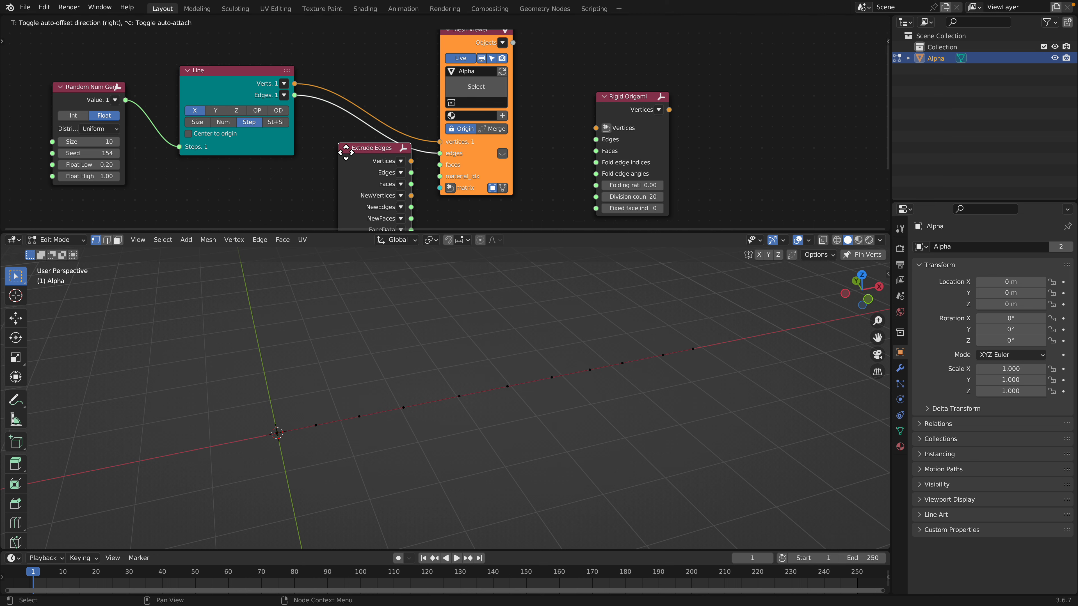
pyautogui.click(346, 166)
# - Wire Extrude Edges between Line and Mesh Viewer, passing on vertices, edges and faces, and align it with the two nodes
pyautogui.scroll(-1, 370, 159)
pyautogui.keyDown('shift'); pyautogui.click(371, 157); pyautogui.keyUp('shift')
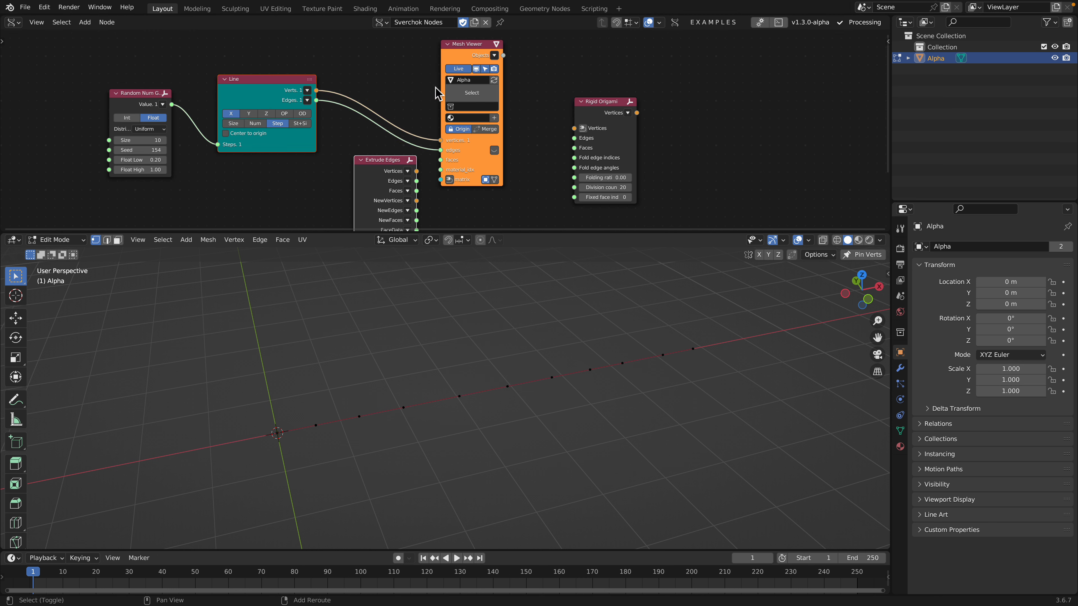
pyautogui.keyDown('shift'); pyautogui.click(458, 50); pyautogui.keyUp('shift')
pyautogui.press('f')
pyautogui.click(389, 120)
pyautogui.moveTo(384, 220); pyautogui.dragTo(384, 112)
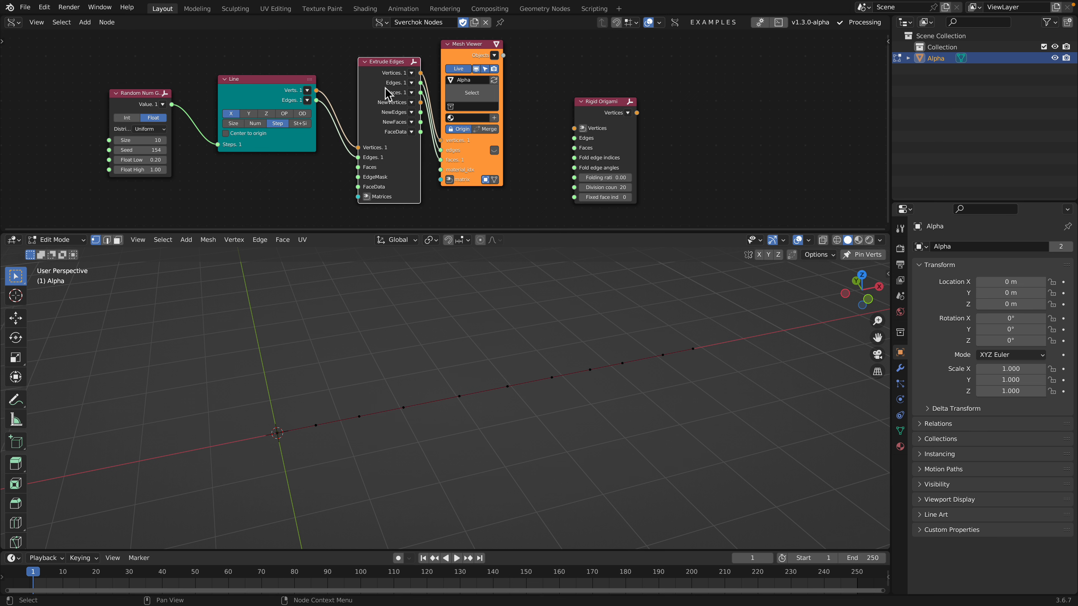
# - Add a Matrix In node connected to the Matrices input of Extrude Edges
pyautogui.scroll(1, 382, 117)
pyautogui.click(353, 200)
pyautogui.moveTo(284, 194); pyautogui.dragTo(296, 139, button='middle')
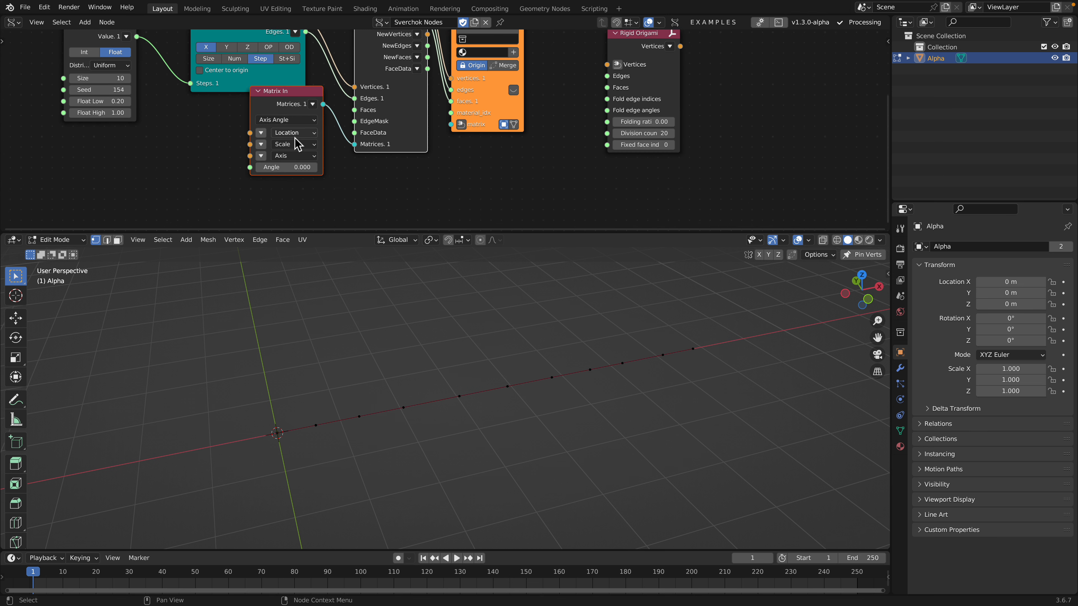
# - Set the Matrix In location to X 0 and Y 6.186 to extrude the line into a strip, and save the file
pyautogui.click(261, 133)
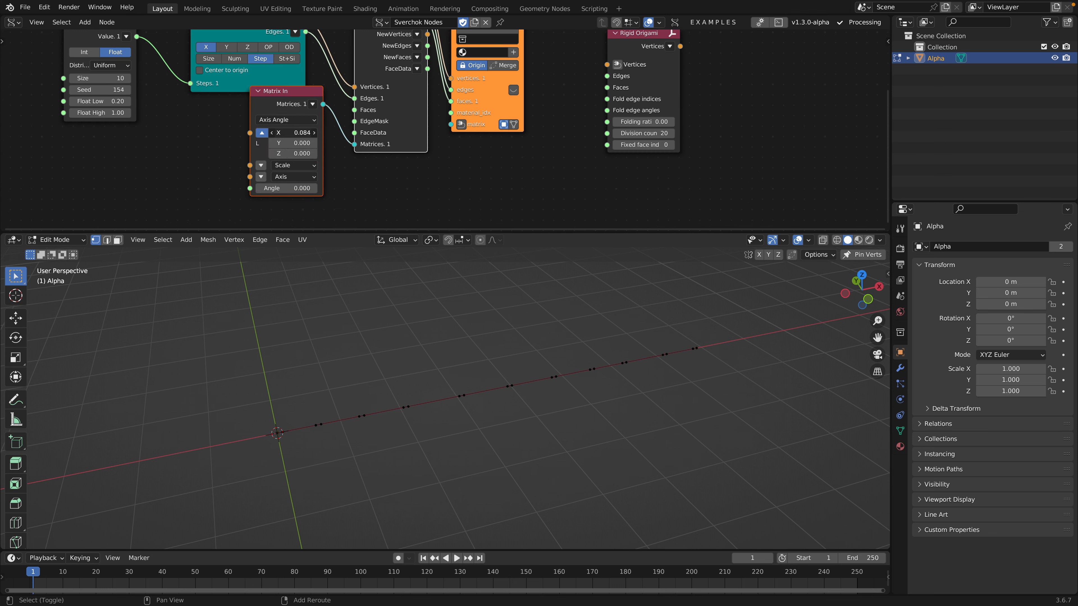
pyautogui.keyDown('shift'); pyautogui.moveTo(292, 142); pyautogui.dragTo(322, 141); pyautogui.keyUp('shift')
pyautogui.click(290, 135)
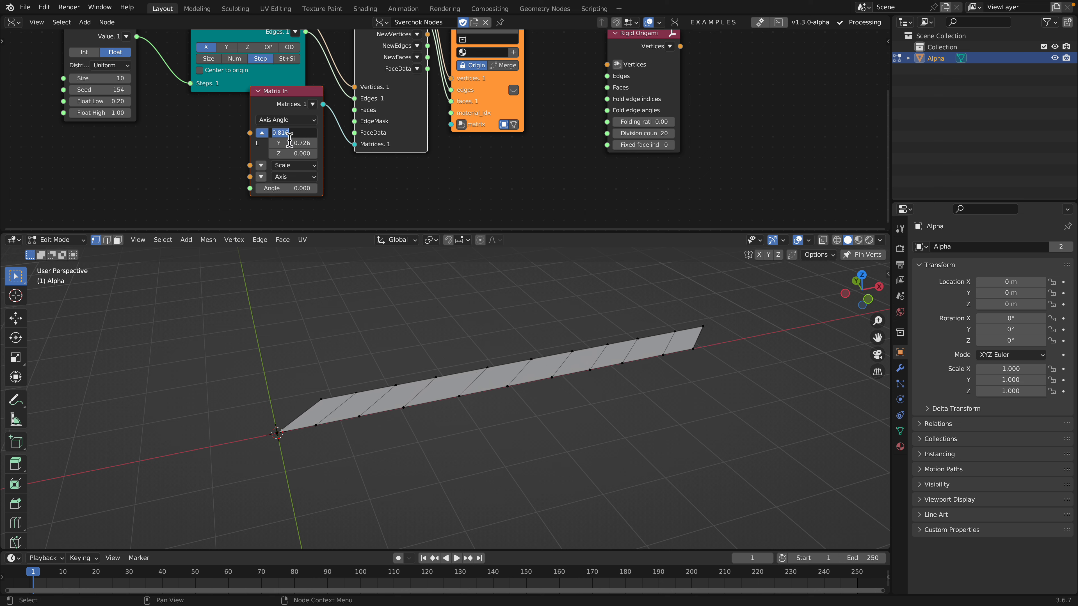
pyautogui.write('0')
pyautogui.press('Return')
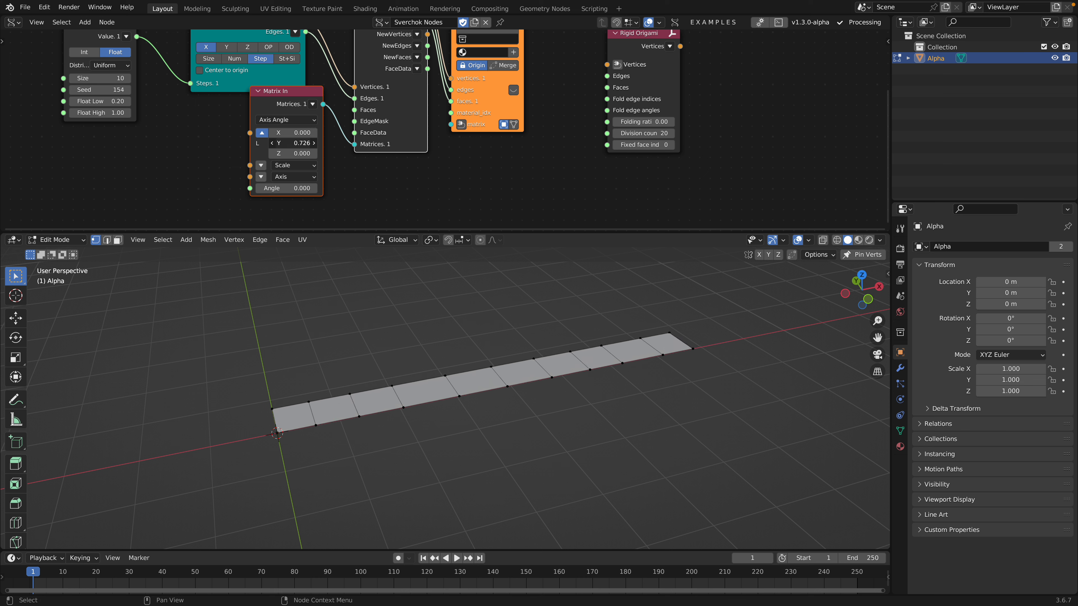
pyautogui.moveTo(289, 143); pyautogui.dragTo(382, 380)
pyautogui.moveTo(382, 380); pyautogui.dragTo(270, 392, button='middle')
pyautogui.hotkey('ctrl', 's')
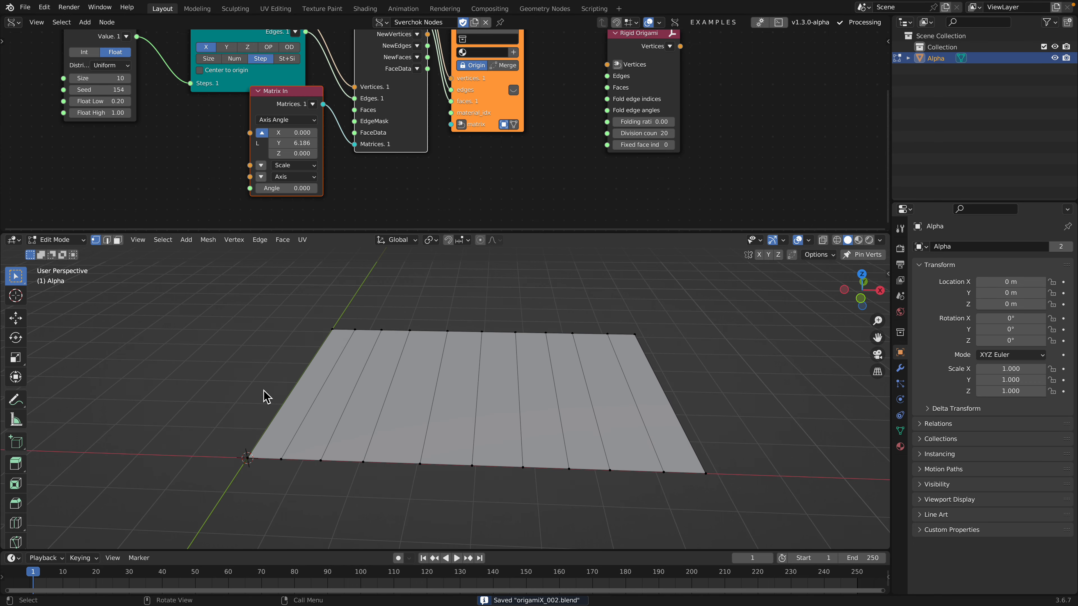
# - Set the Random Num Gen's Seed to 200 and Float High to 1.23, and save the file
pyautogui.moveTo(267, 397); pyautogui.dragTo(404, 436, button='middle')
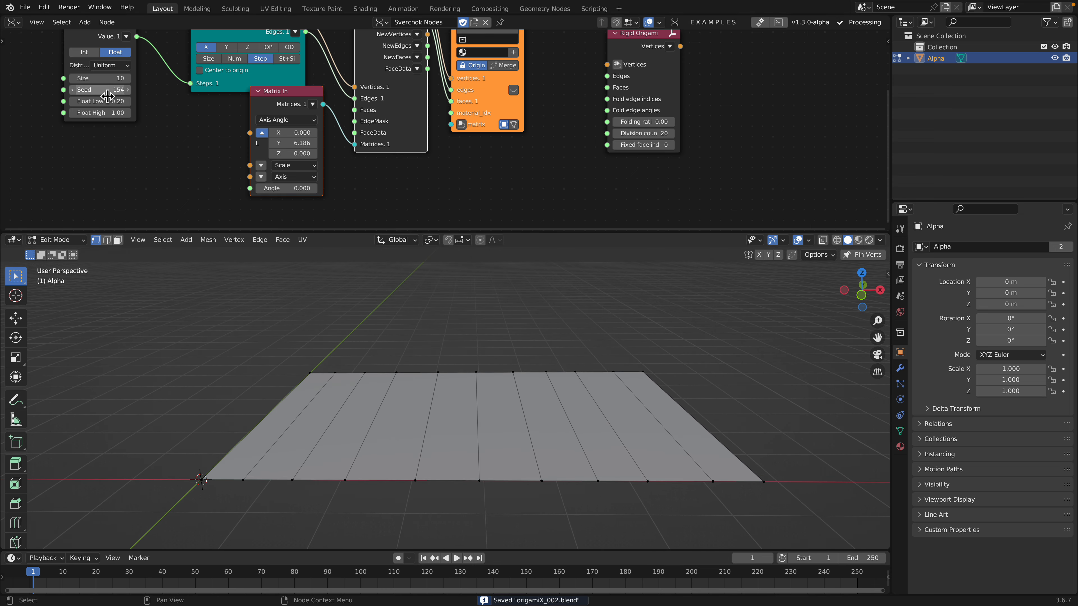
pyautogui.moveTo(111, 89); pyautogui.dragTo(114, 112)
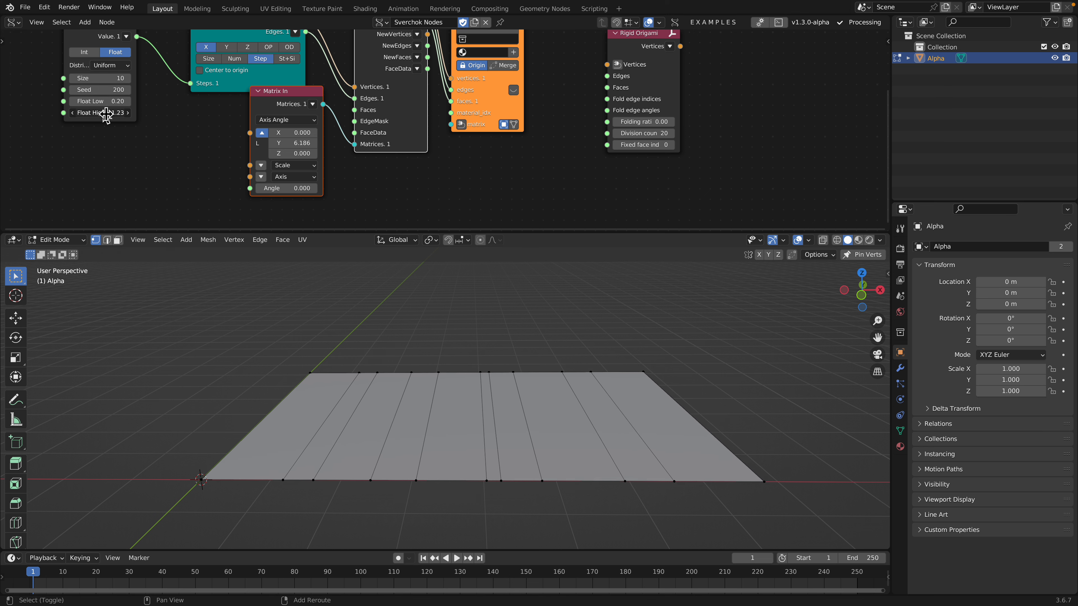
pyautogui.hotkey('ctrl', 's')
# - Enlarge the node editor and move the Rigid Origami and Mesh Viewer nodes farther from Extrude Edges
pyautogui.moveTo(563, 234); pyautogui.dragTo(565, 365)
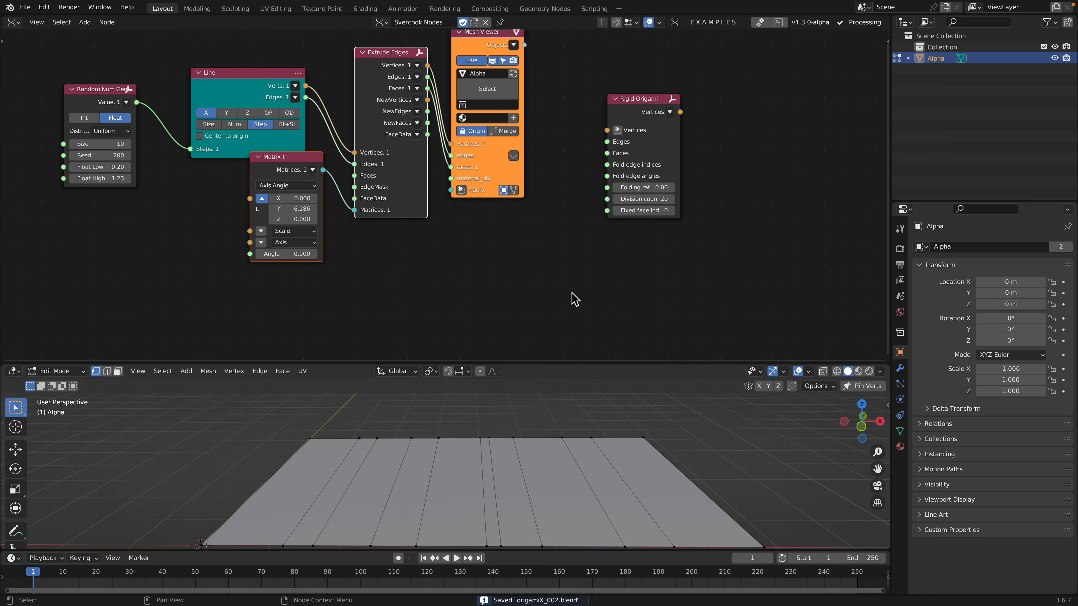
pyautogui.moveTo(572, 294); pyautogui.dragTo(562, 283, button='middle')
pyautogui.moveTo(640, 88); pyautogui.dragTo(736, 97)
pyautogui.moveTo(488, 72); pyautogui.dragTo(477, 103, button='middle')
pyautogui.moveTo(461, 55); pyautogui.dragTo(527, 47)
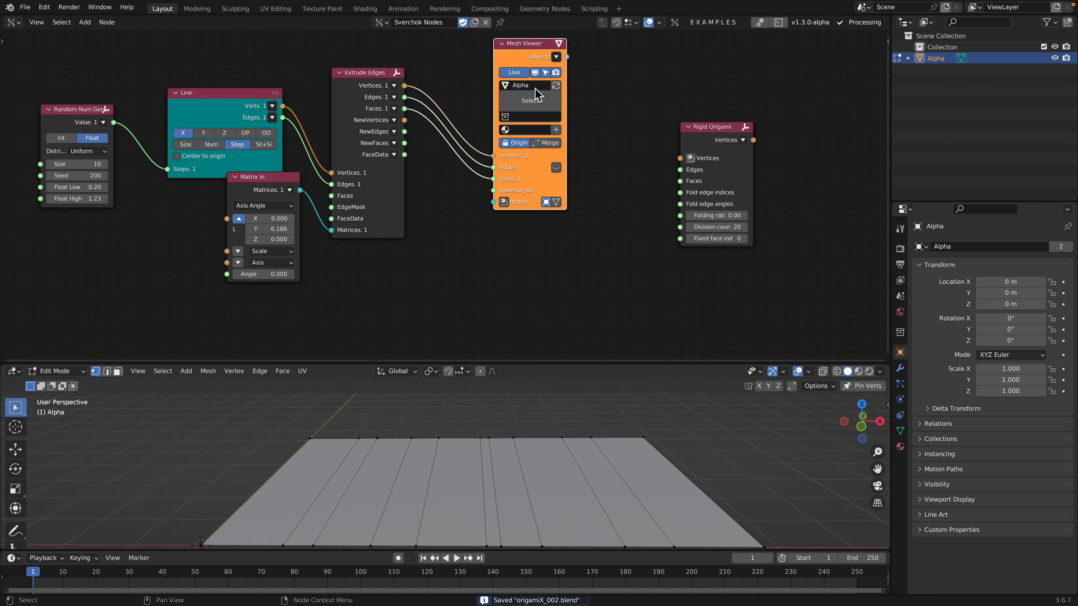
# - Enlarge the 3D viewport so the whole strip is in view, and save the file
pyautogui.moveTo(576, 465); pyautogui.dragTo(572, 432, button='middle')
pyautogui.keyDown('shift'); pyautogui.moveTo(572, 489); pyautogui.dragTo(566, 463, button='middle'); pyautogui.keyUp('shift')
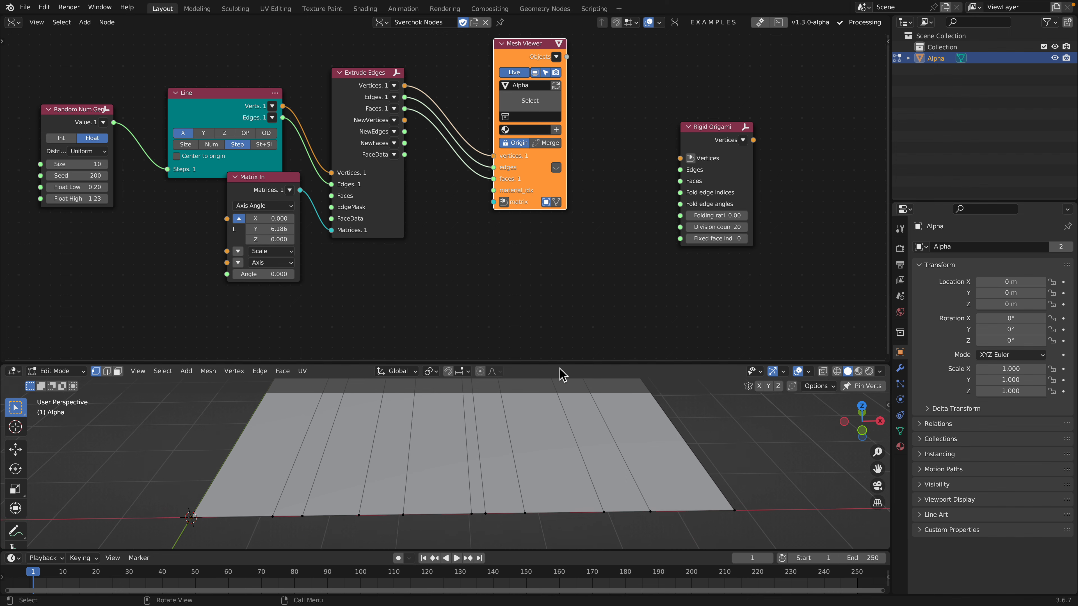
pyautogui.moveTo(558, 364); pyautogui.dragTo(557, 307)
pyautogui.hotkey('ctrl', 's')
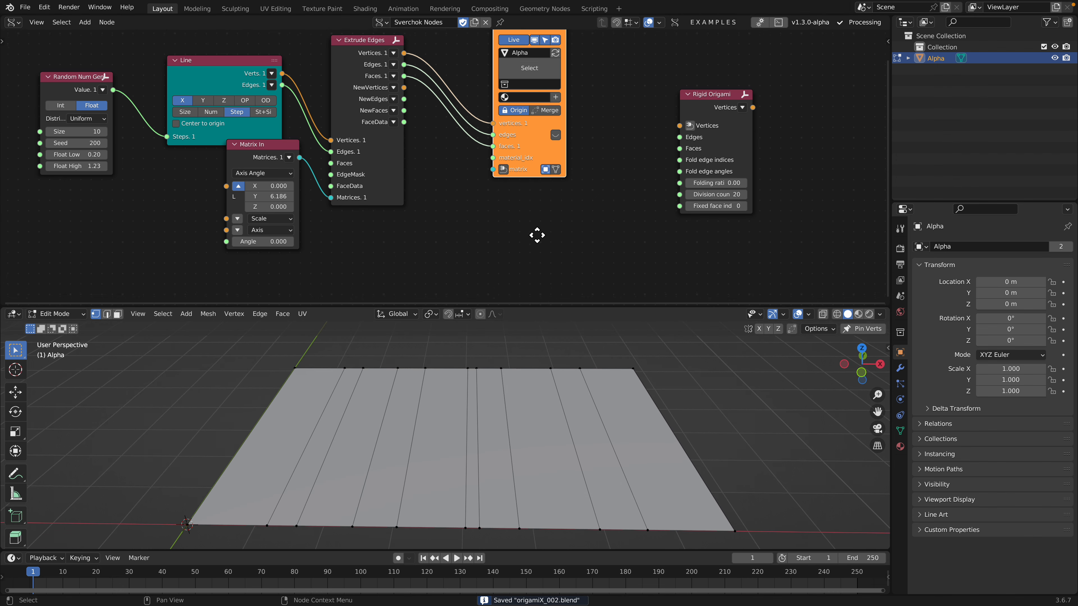
# - Add a Viewer Index+ node below the Mesh Viewer node
pyautogui.hotkey('shift', 'a')
pyautogui.write('index')
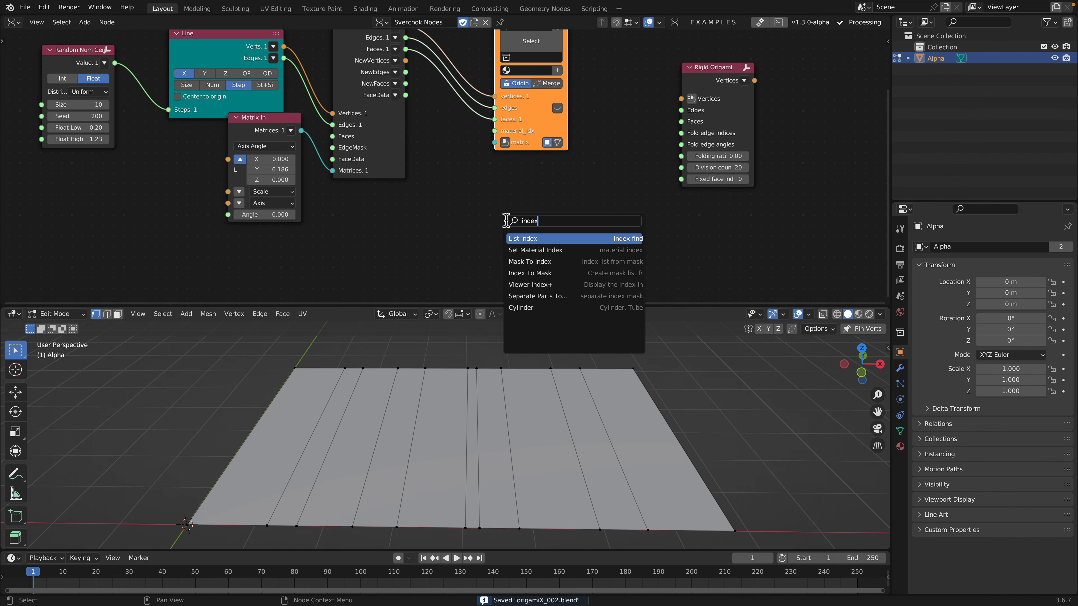
pyautogui.write('+')
pyautogui.press('Return')
pyautogui.click(523, 181)
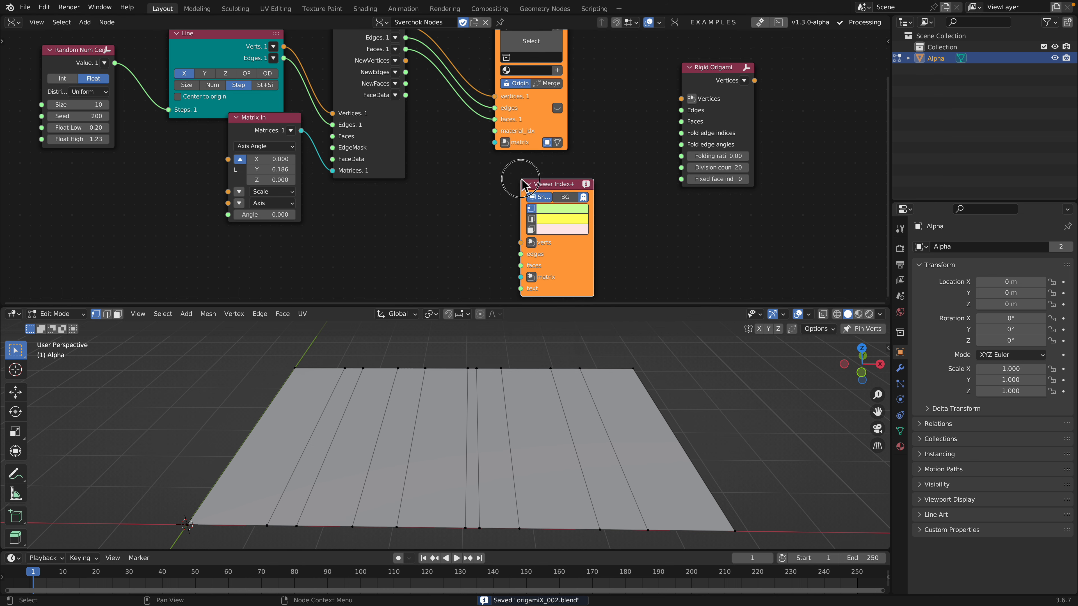
pyautogui.press('Home')
# - Connect the vertices, edges and faces of Extrude Edges to the Viewer Index+ node
pyautogui.moveTo(369, 56); pyautogui.dragTo(386, 72)
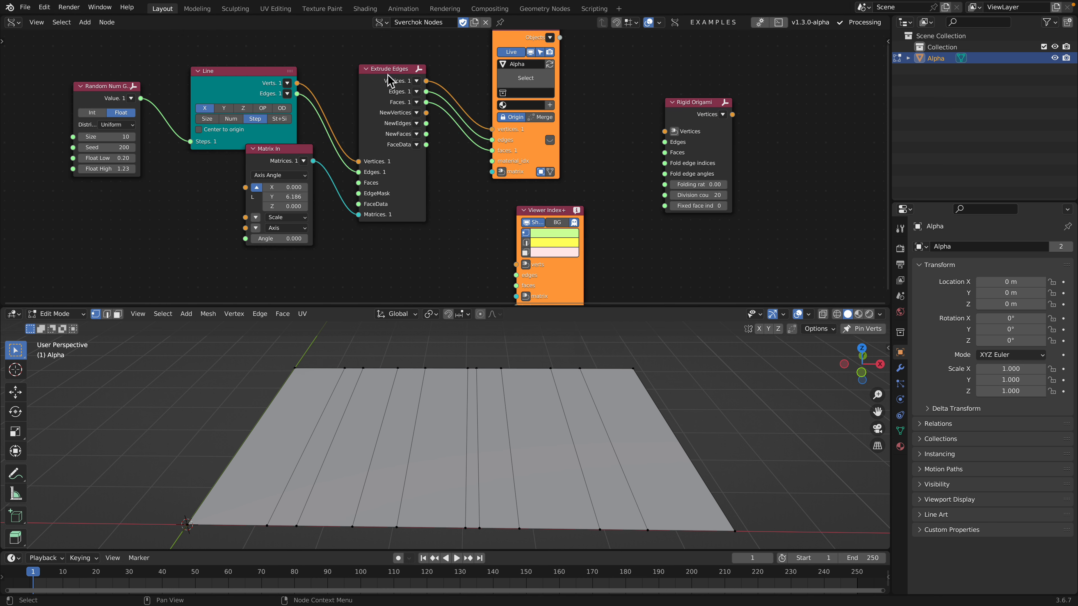
pyautogui.click(539, 208)
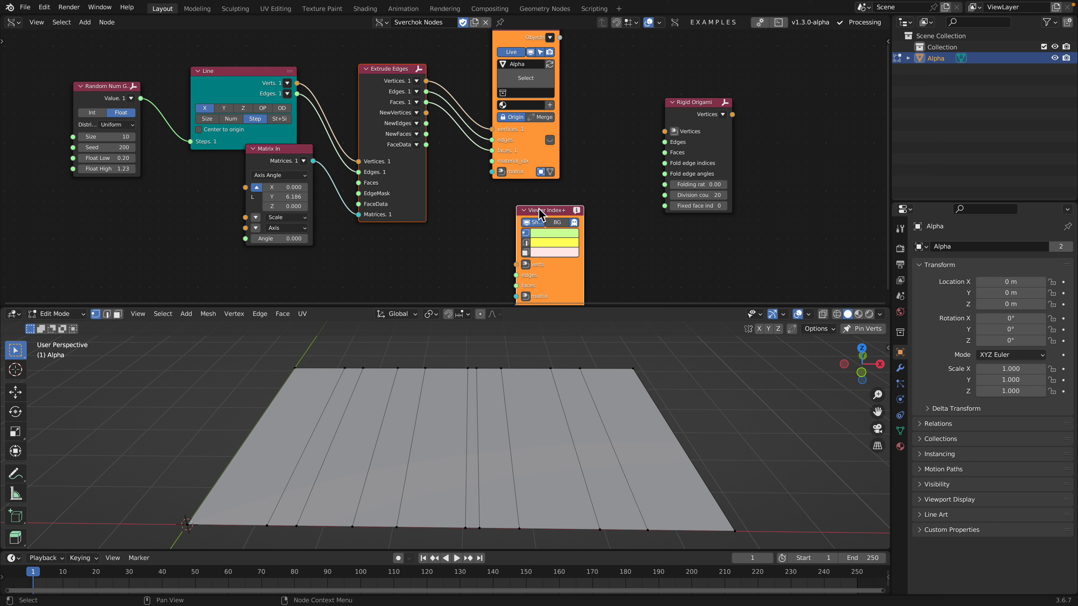
pyautogui.press('f')
pyautogui.press('Home')
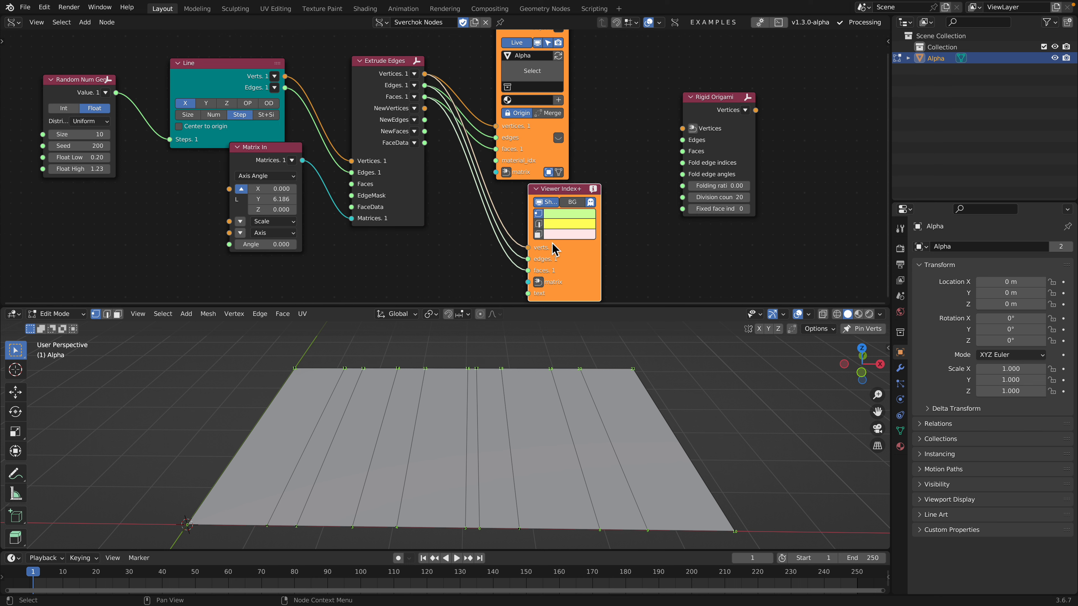
# - Turn on label backgrounds in Viewer Index+, display only the edge indices on the strip, and save the file
pyautogui.click(571, 203)
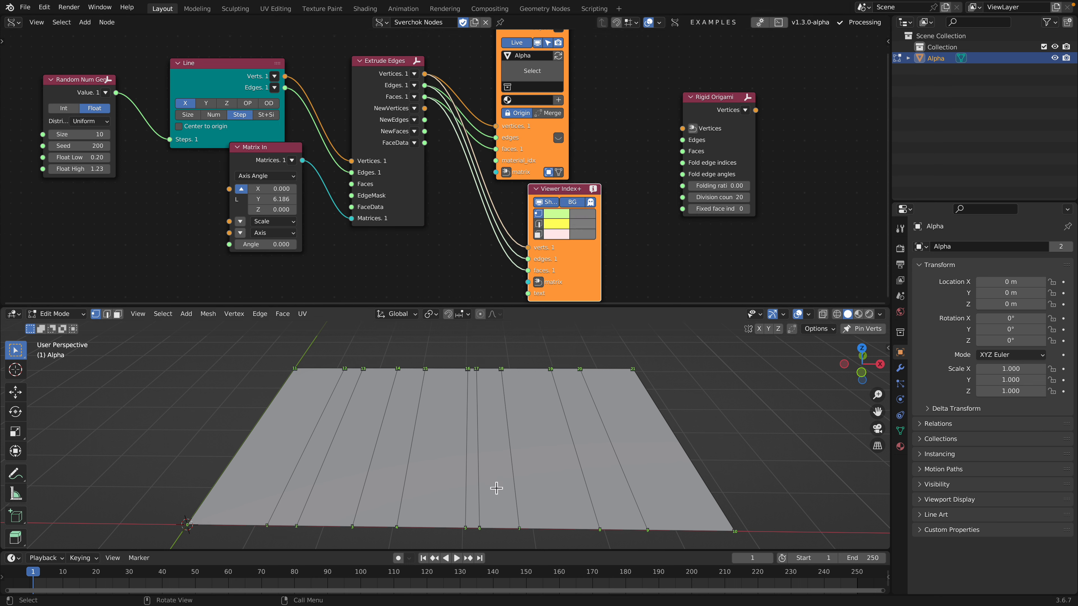
pyautogui.scroll(1, 515, 227)
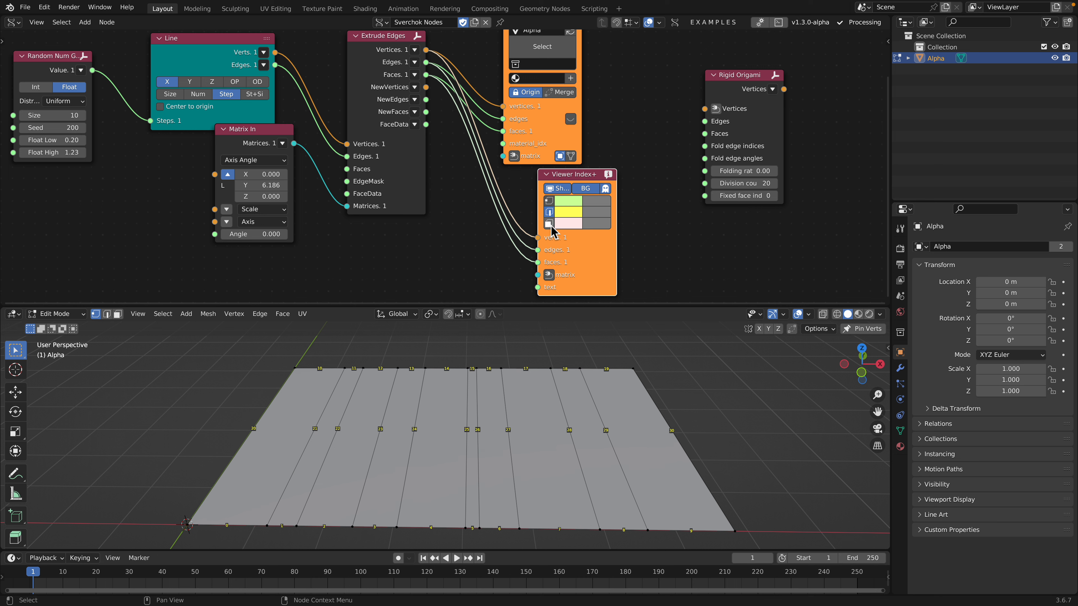
pyautogui.moveTo(392, 442); pyautogui.dragTo(433, 400, button='middle')
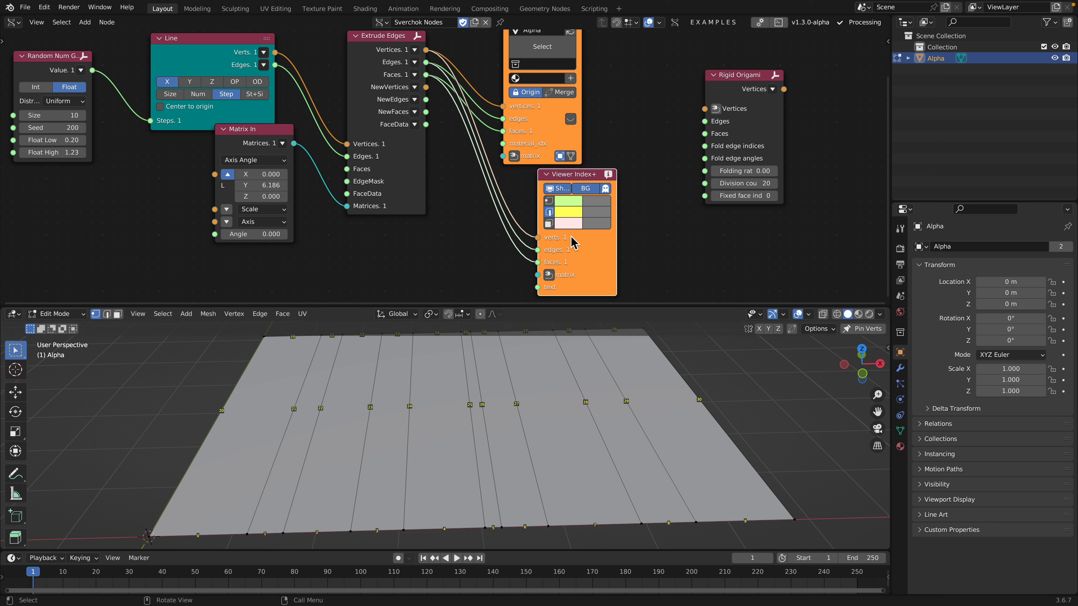
pyautogui.hotkey('ctrl', 's')
# - Move the Viewer Index+ node out of the way below Mesh Viewer and collapse it
pyautogui.moveTo(567, 187); pyautogui.dragTo(498, 232)
pyautogui.click(535, 182)
pyautogui.moveTo(588, 198); pyautogui.dragTo(545, 257, button='middle')
# - Move Mesh Viewer farther away and insert Rigid Origami into the vertices link between Extrude Edges and Mesh Viewer
pyautogui.moveTo(695, 140); pyautogui.dragTo(639, 121)
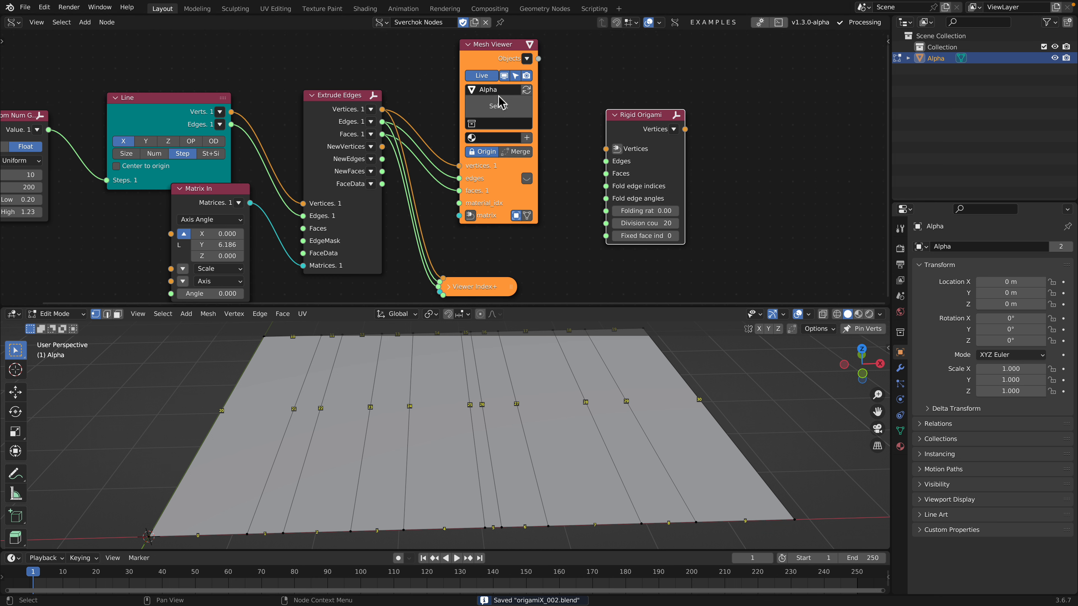
pyautogui.moveTo(498, 97); pyautogui.dragTo(483, 125, button='middle')
pyautogui.moveTo(500, 71); pyautogui.dragTo(787, 77)
pyautogui.moveTo(612, 153); pyautogui.dragTo(554, 48)
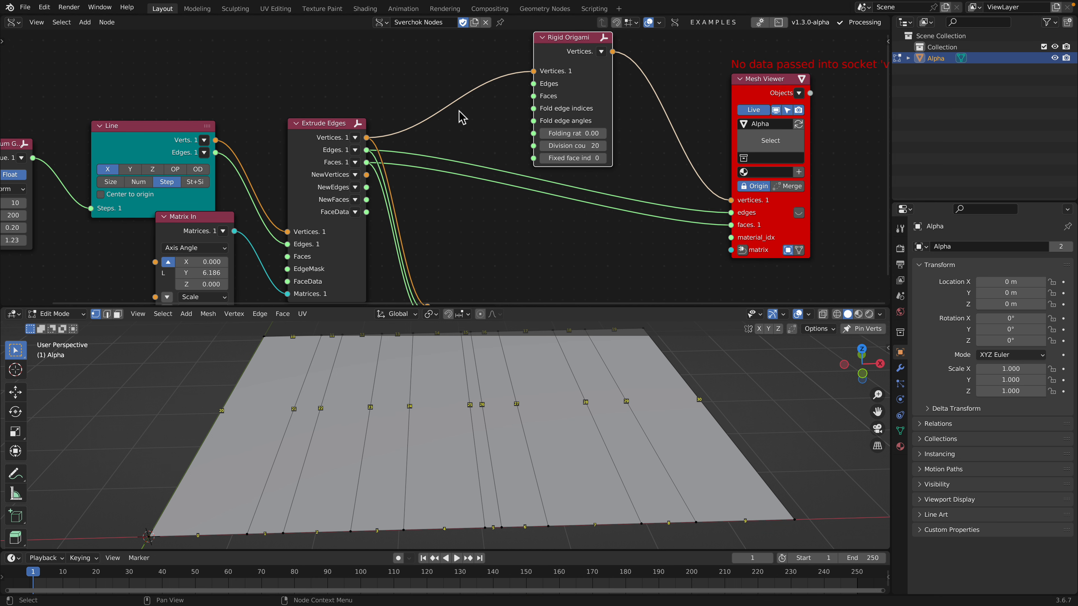
# - Connect the Edges and Faces outputs of Extrude Edges to the matching Rigid Origami inputs
pyautogui.moveTo(366, 150); pyautogui.dragTo(533, 83)
pyautogui.moveTo(367, 163); pyautogui.dragTo(533, 96)
pyautogui.moveTo(595, 105); pyautogui.dragTo(595, 127, button='middle')
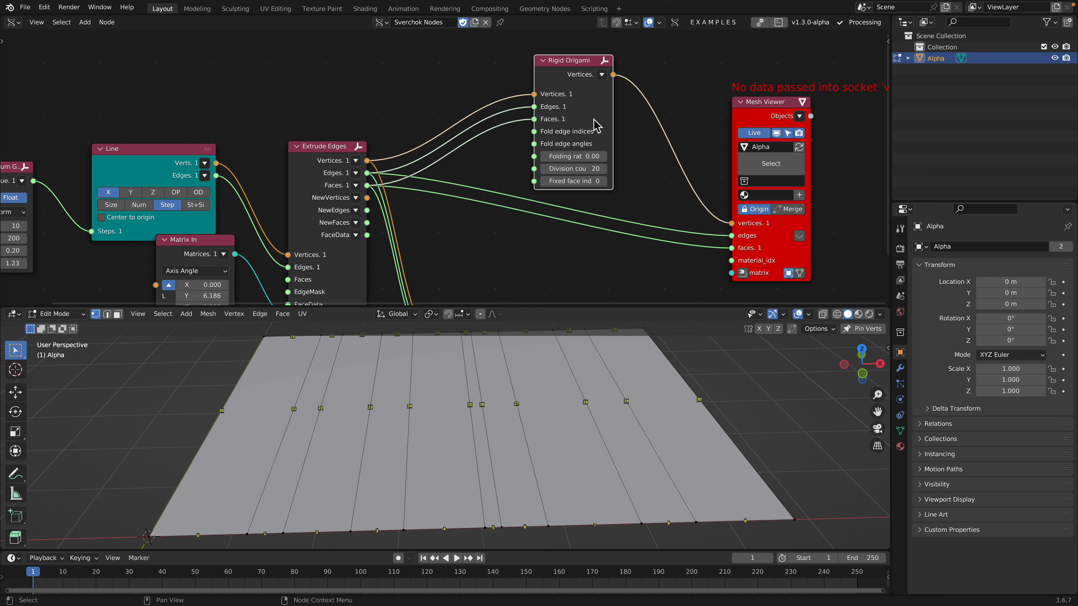
# - Reposition the Mesh Viewer and Rigid Origami nodes for more room between them, and save the file
pyautogui.moveTo(369, 173); pyautogui.dragTo(739, 246)
pyautogui.moveTo(750, 244); pyautogui.dragTo(772, 226)
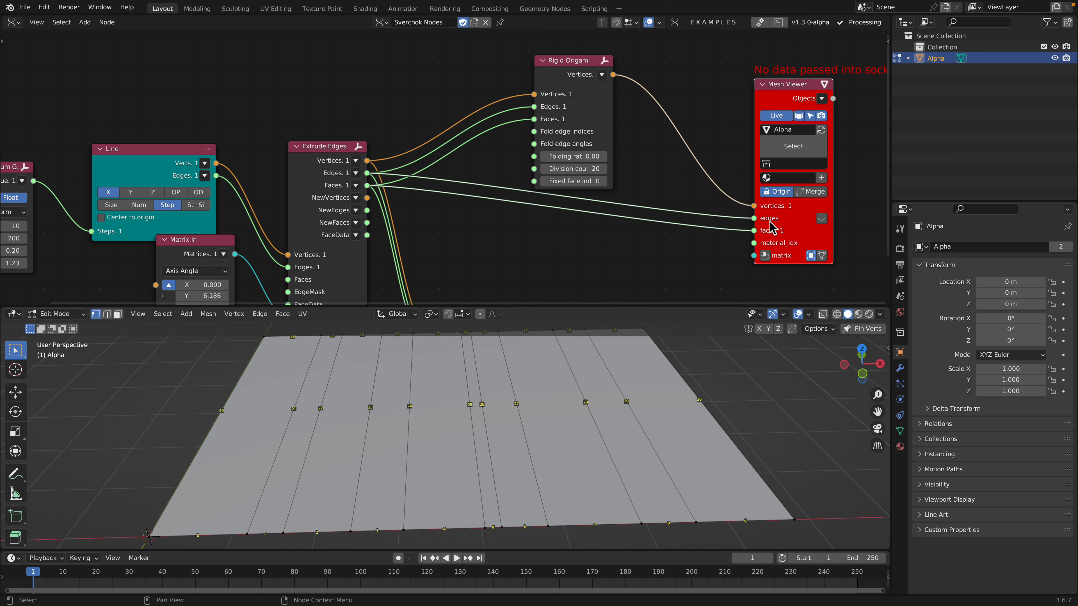
pyautogui.hotkey('ctrl', 's')
pyautogui.moveTo(578, 73); pyautogui.dragTo(593, 64)
pyautogui.moveTo(393, 81); pyautogui.dragTo(426, 123, button='middle')
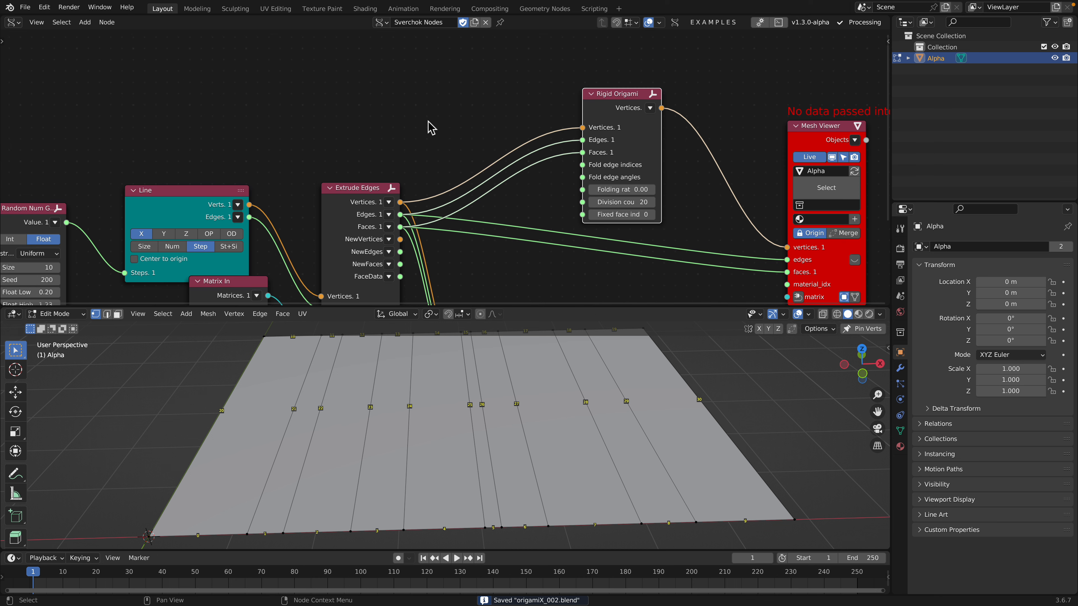
# - Find the List Input node and add it above the Extrude Edges node
pyautogui.hotkey('shift', 'a')
pyautogui.click(424, 118)
pyautogui.write('list in')
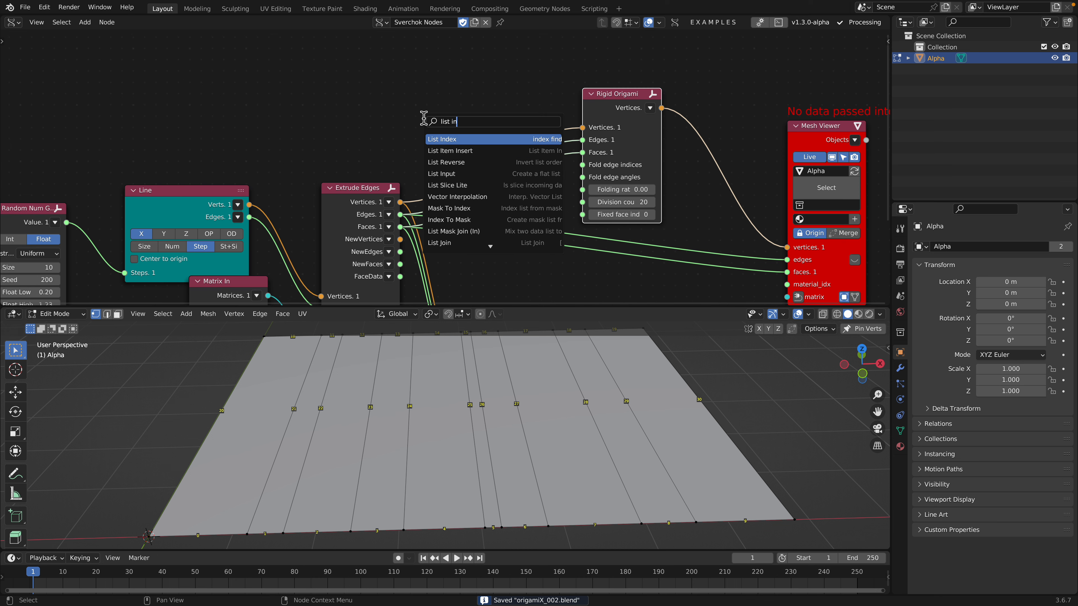
pyautogui.hotkey('ctrl', 'a')
pyautogui.write('i')
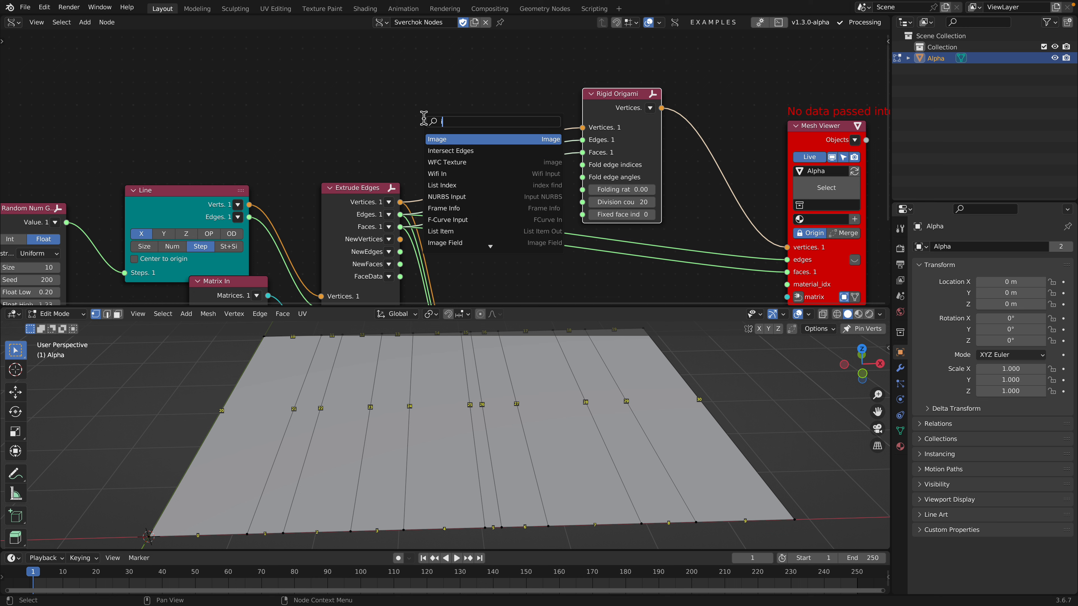
pyautogui.write('nput li')
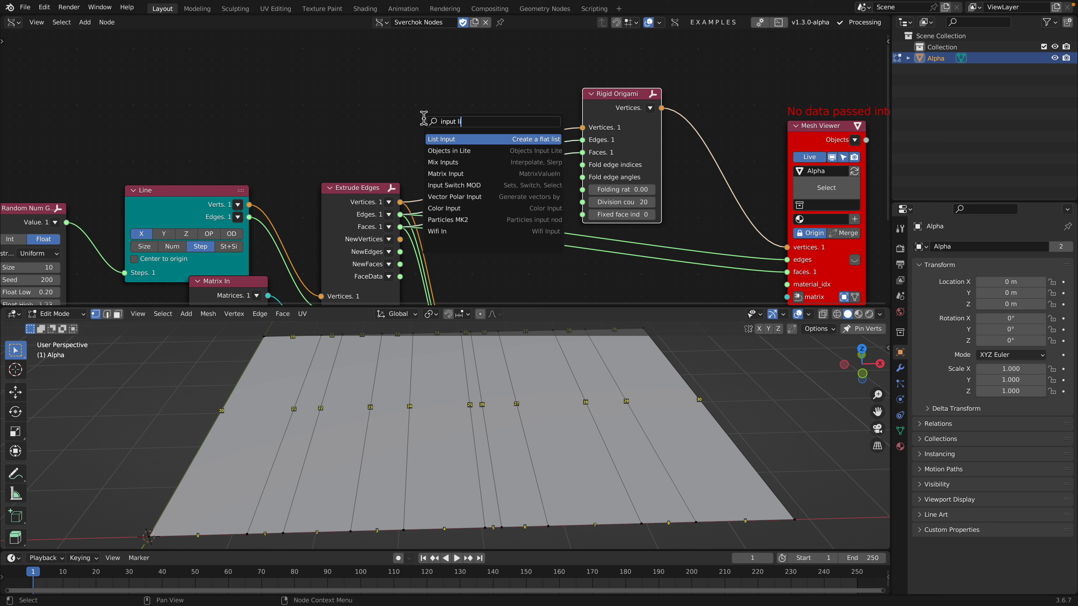
pyautogui.press('Return')
pyautogui.click(373, 56)
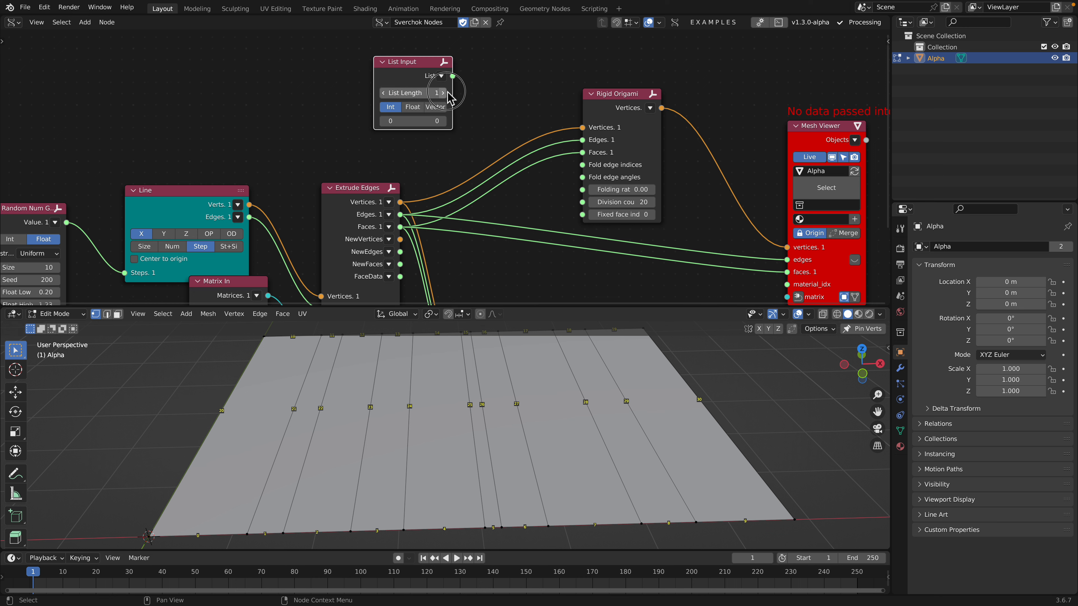
# - Set the List Input node's list length to 4 and its integer values to 21, 22, 23 and 24
pyautogui.click(444, 93)
pyautogui.moveTo(449, 97); pyautogui.dragTo(442, 82)
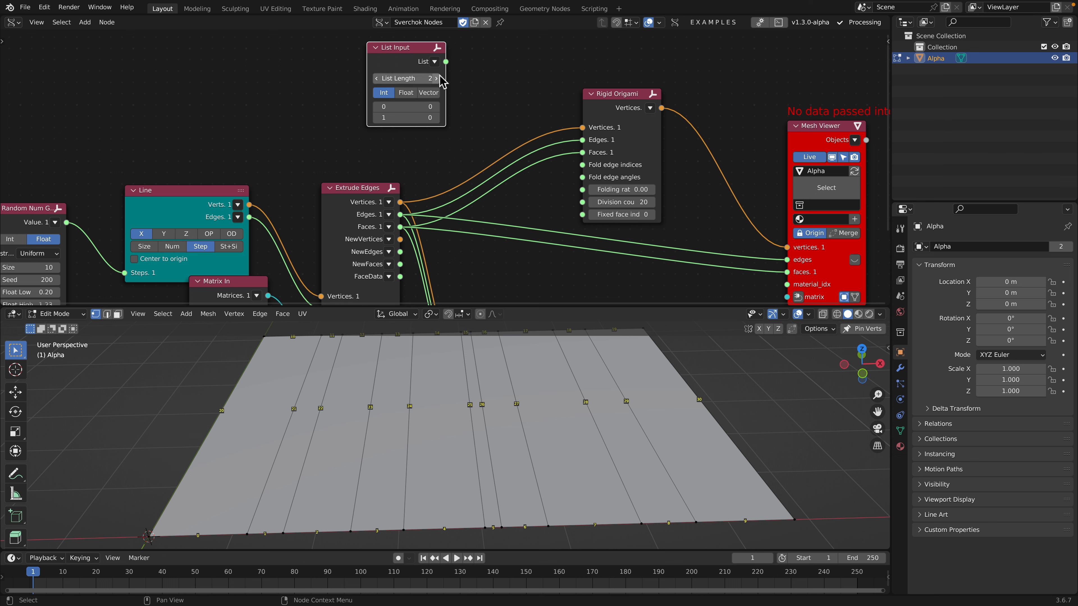
pyautogui.click(437, 78)
pyautogui.click(437, 79)
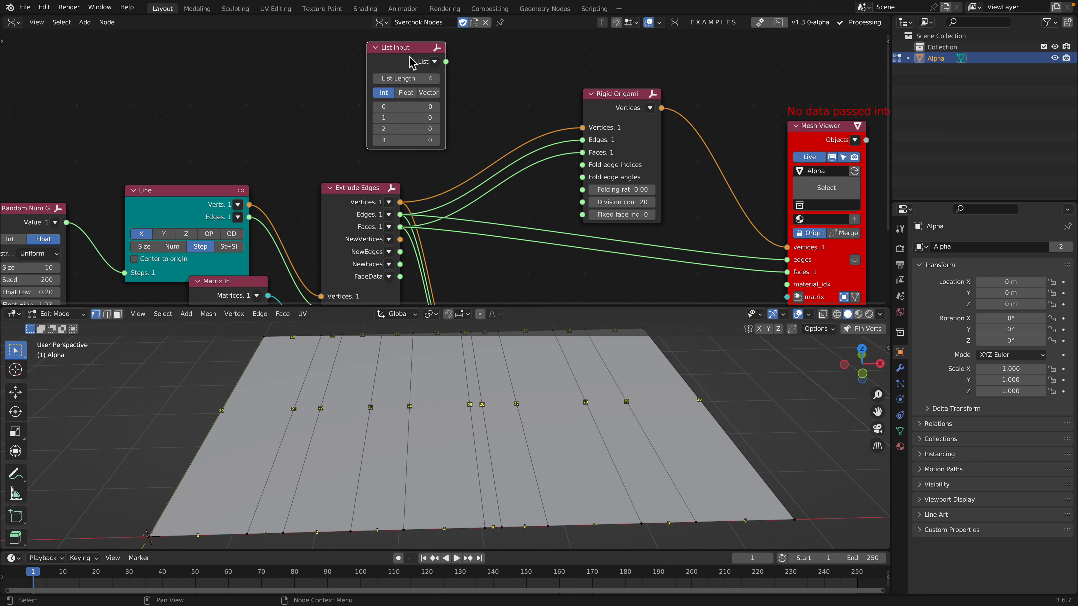
pyautogui.click(423, 108)
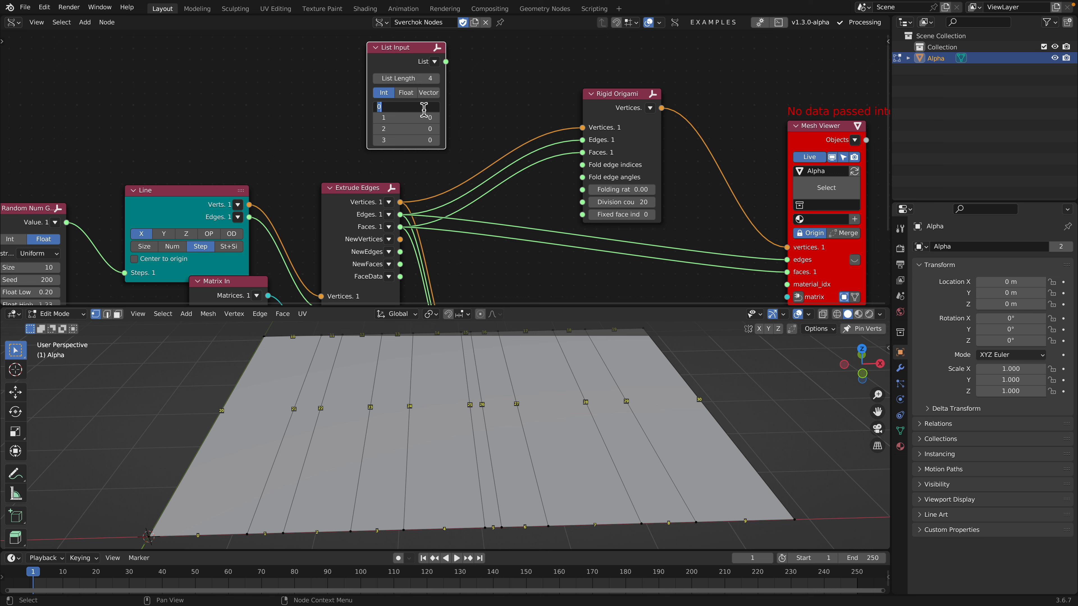
pyautogui.write('21')
pyautogui.press('Tab')
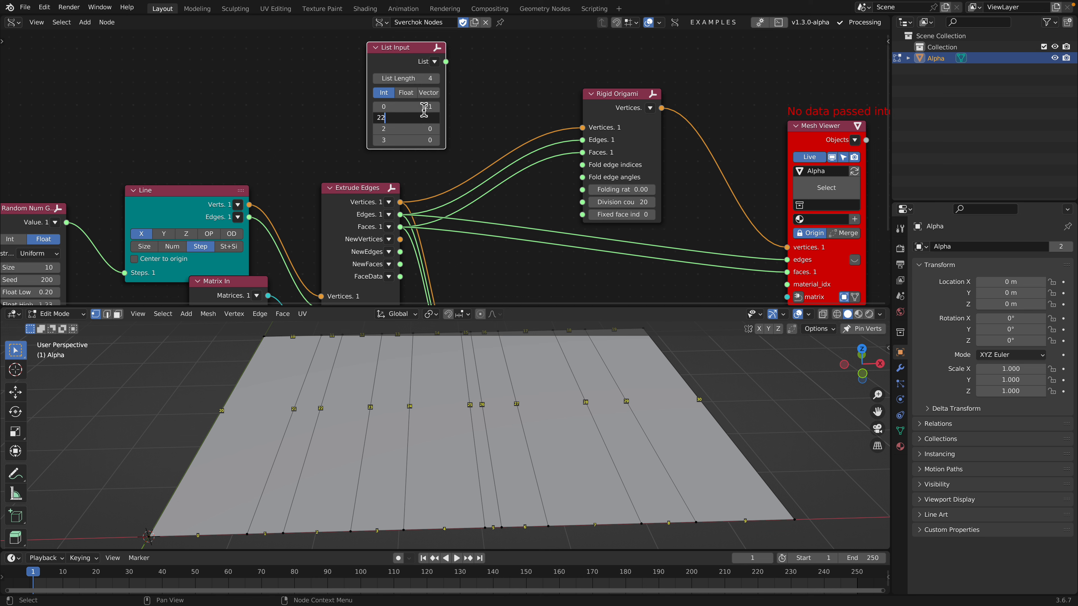
pyautogui.write('22')
pyautogui.press('Tab')
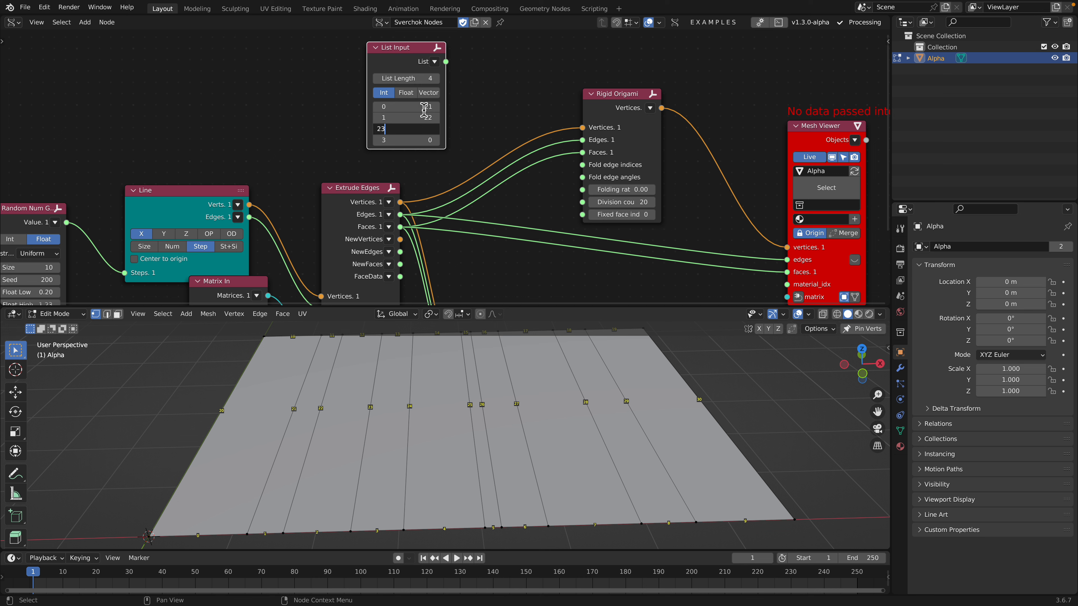
pyautogui.write('23')
pyautogui.press('Tab')
pyautogui.write('24')
pyautogui.press('Return')
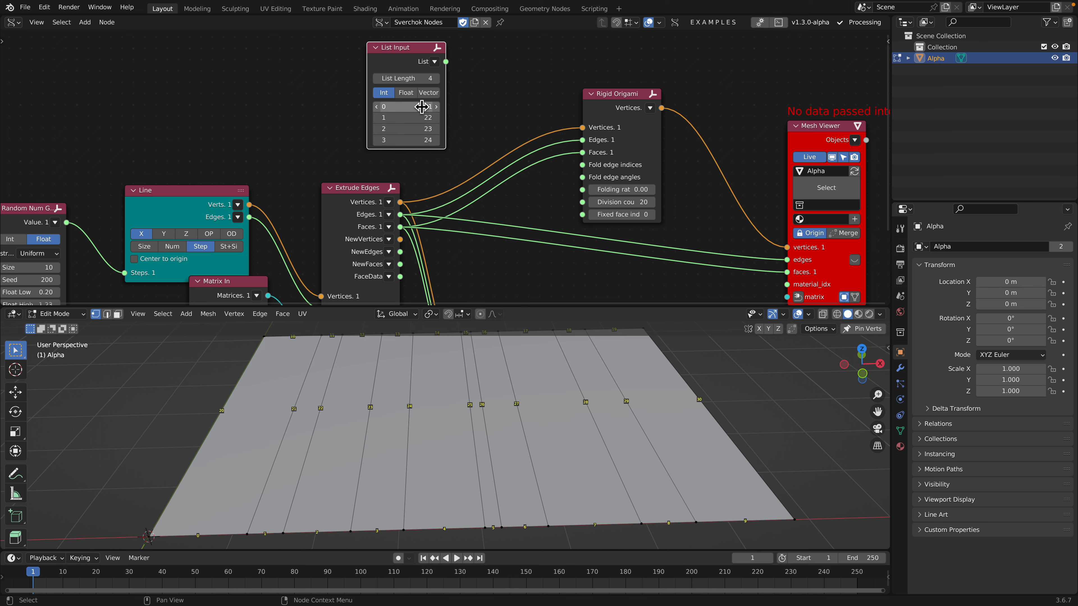
# - Duplicate the List Input node beside the original and set the copy's four values to 3.00 in Float mode
pyautogui.moveTo(408, 65); pyautogui.dragTo(347, 58)
pyautogui.hotkey('shift', 'd')
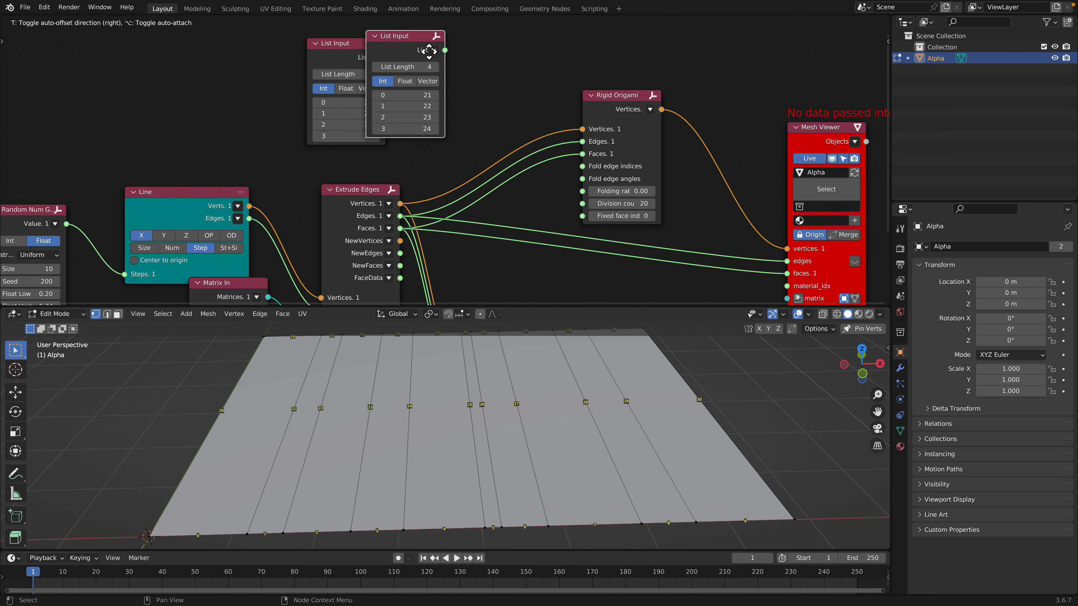
pyautogui.click(474, 115)
pyautogui.moveTo(472, 129); pyautogui.dragTo(474, 161)
pyautogui.write('3')
pyautogui.press('Return')
# - Connect the integer list to Rigid Origami's Fold edge indices and the float list to Fold edge angles, and save the file
pyautogui.moveTo(387, 86); pyautogui.dragTo(582, 195)
pyautogui.moveTo(501, 83); pyautogui.dragTo(582, 207)
pyautogui.hotkey('ctrl', 's')
# - Set Rigid Origami's folding ratio to 0.10, save the file, and change the third fold angle to -12.72
pyautogui.moveTo(523, 162); pyautogui.dragTo(504, 149, button='middle')
pyautogui.moveTo(603, 205); pyautogui.dragTo(550, 209)
pyautogui.scroll(-3, 563, 390)
pyautogui.hotkey('ctrl', 's')
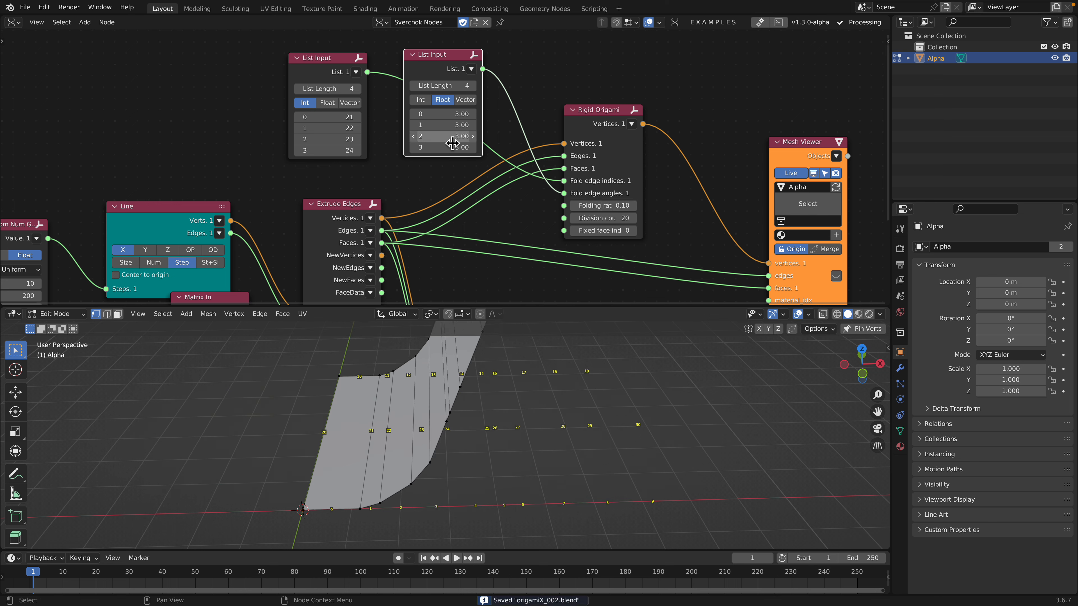
pyautogui.moveTo(454, 139)
pyautogui.mouseDown()
pyautogui.moveTo(395, 139)
pyautogui.moveTo(454, 139)
pyautogui.mouseUp()
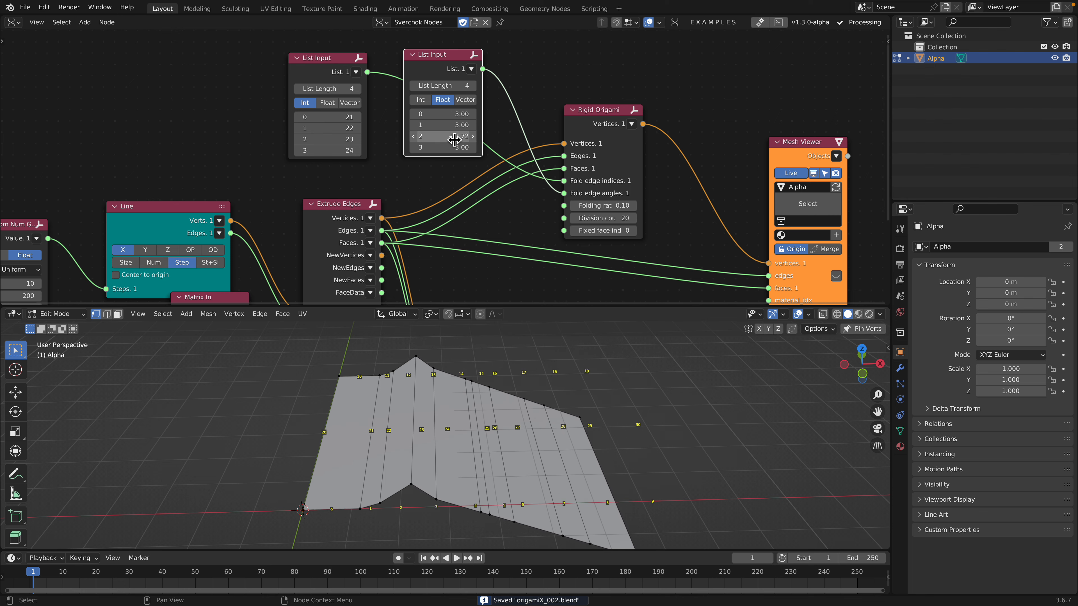
# - Switch to the browser and examine the Origami Editor 3D pages on crease patterns and Selection Mode
pyautogui.press('super+Tab')
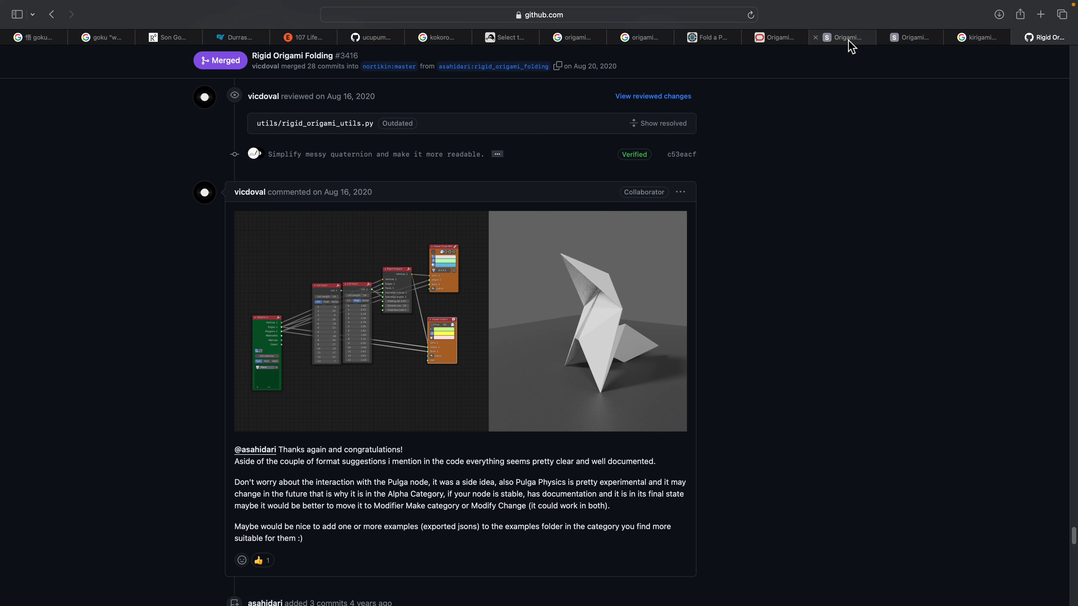
pyautogui.click(838, 38)
pyautogui.scroll(7, 698, 199)
pyautogui.scroll(-7, 696, 187)
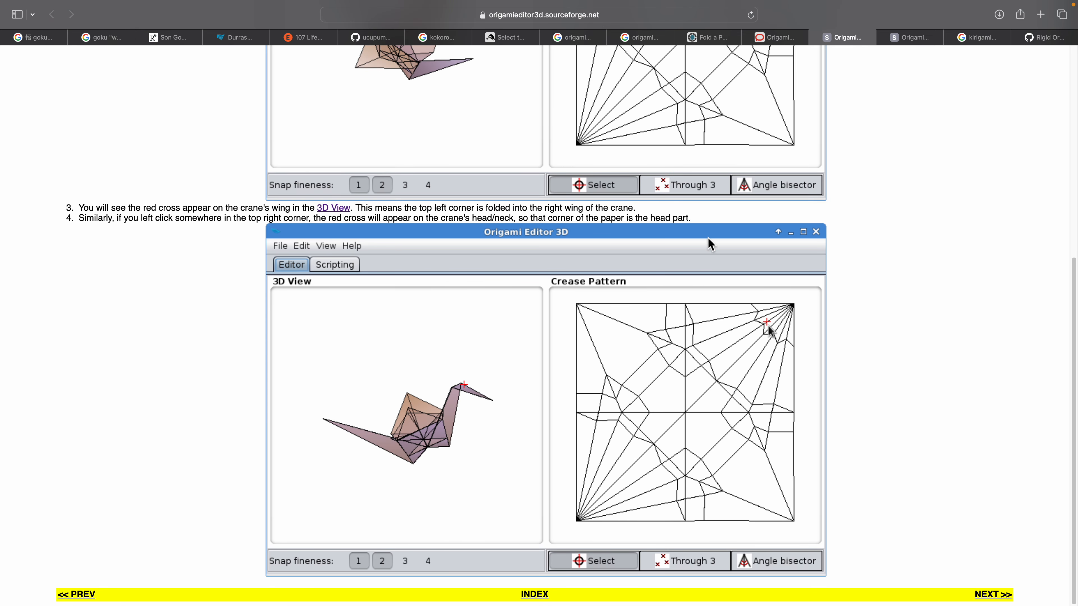
pyautogui.scroll(8, 741, 220)
pyautogui.hotkey('ctrl', 'Tab')
pyautogui.scroll(-15, 891, 68)
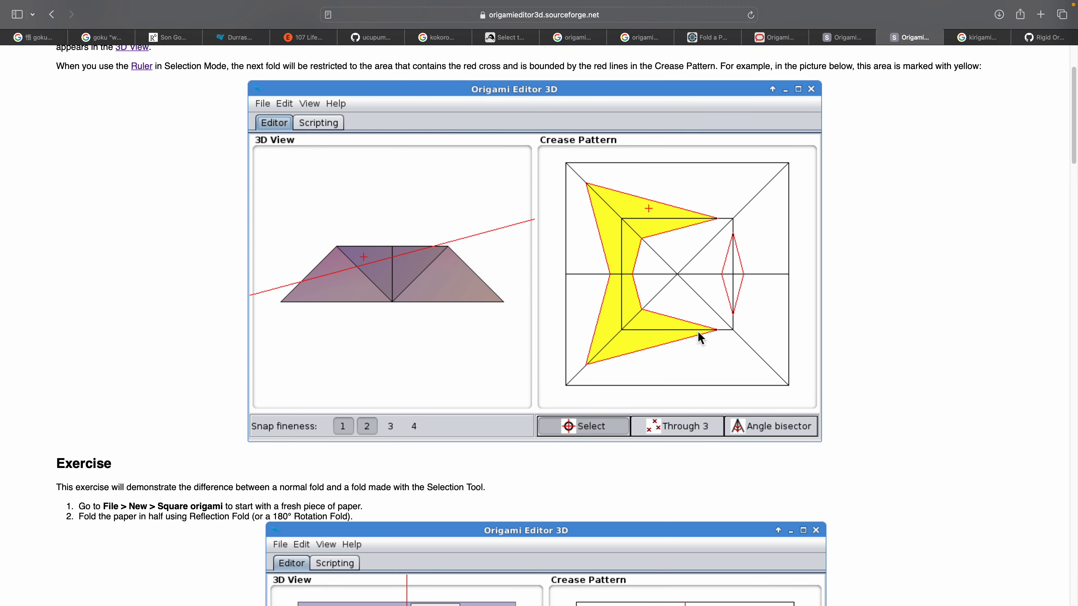
pyautogui.scroll(20, 698, 349)
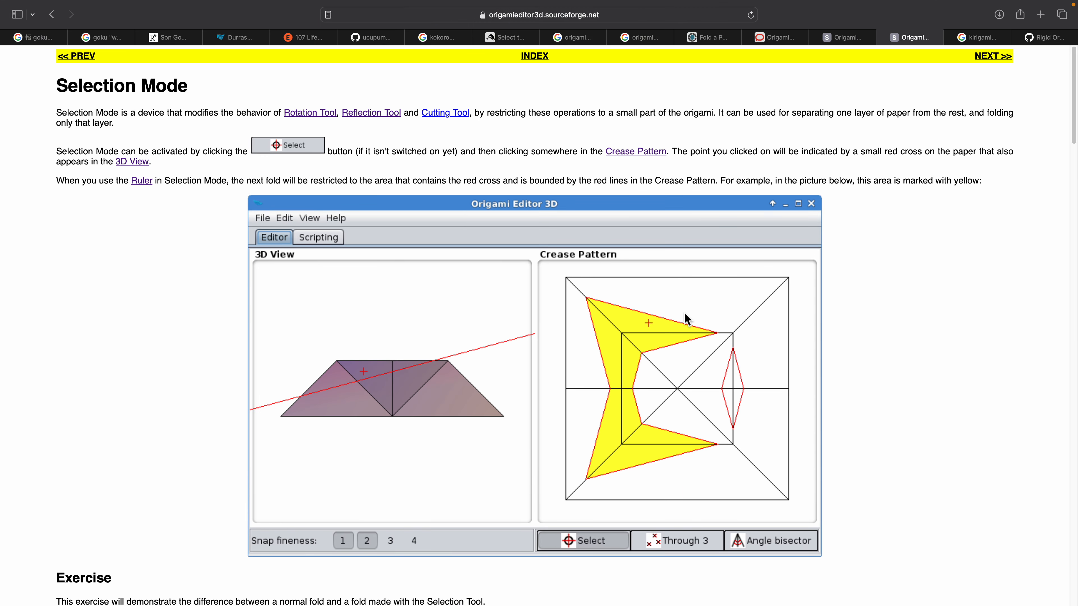
pyautogui.click(777, 42)
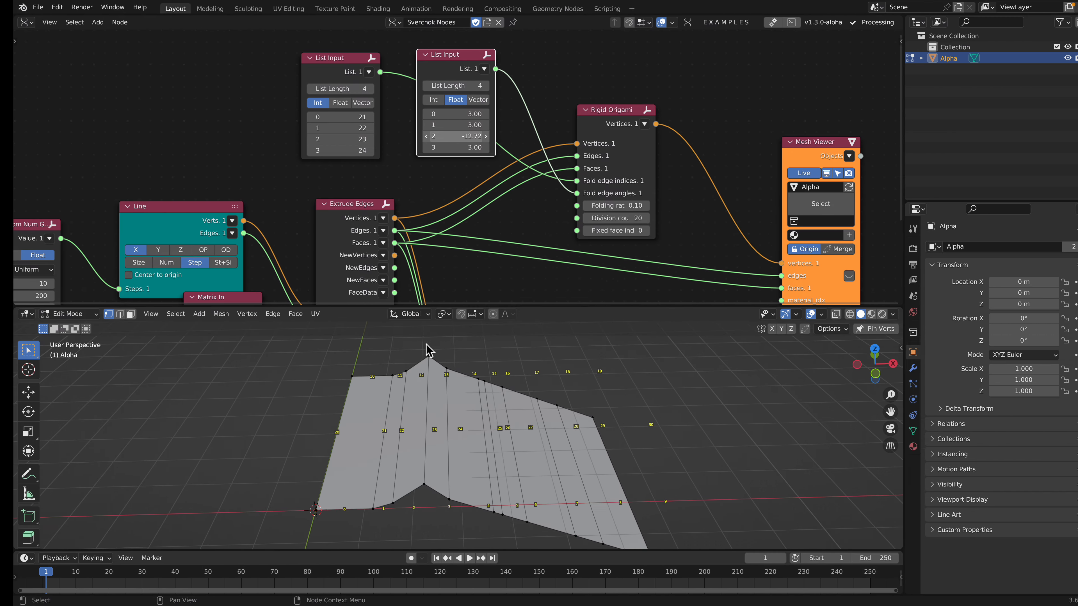
# - Back in Blender, switch the mesh to edge selection and select several crease edges across the folded strip
pyautogui.scroll(-4, 482, 248)
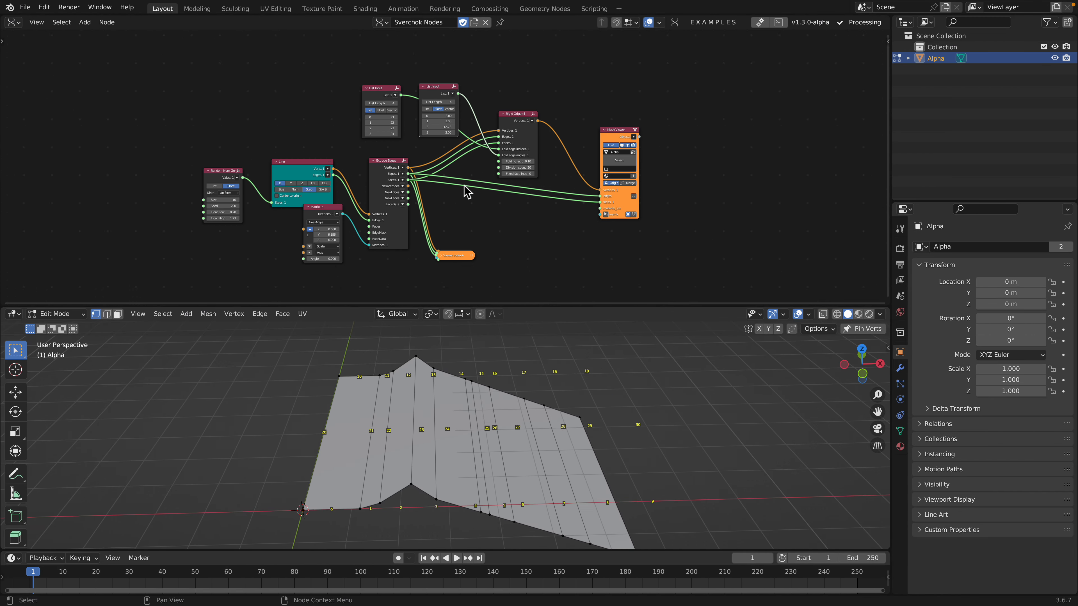
pyautogui.scroll(4, 464, 185)
pyautogui.moveTo(435, 141); pyautogui.dragTo(435, 152, button='middle')
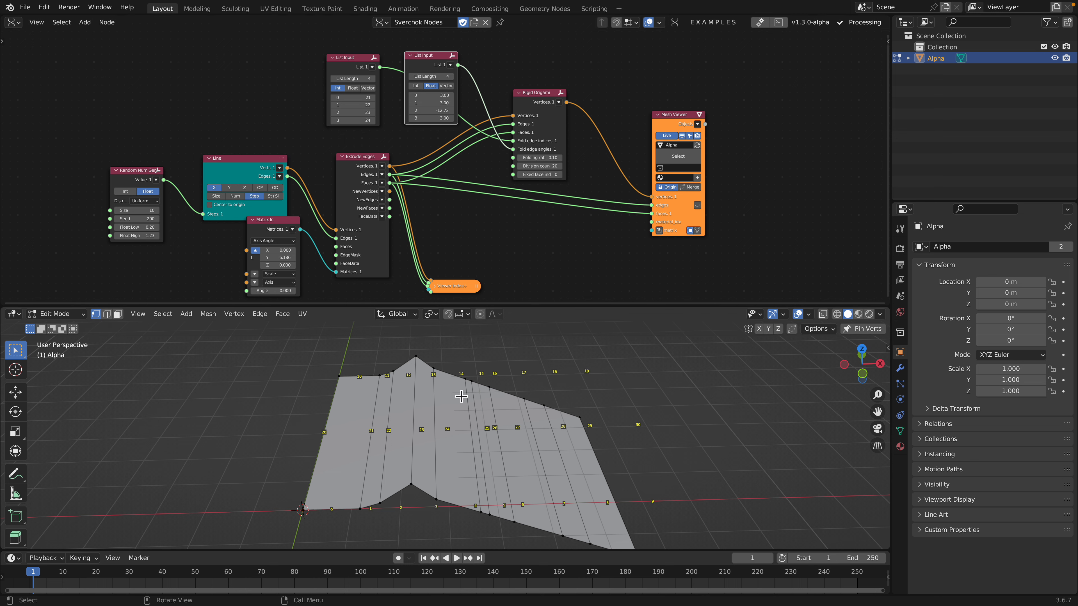
pyautogui.moveTo(461, 396); pyautogui.dragTo(392, 443, button='middle')
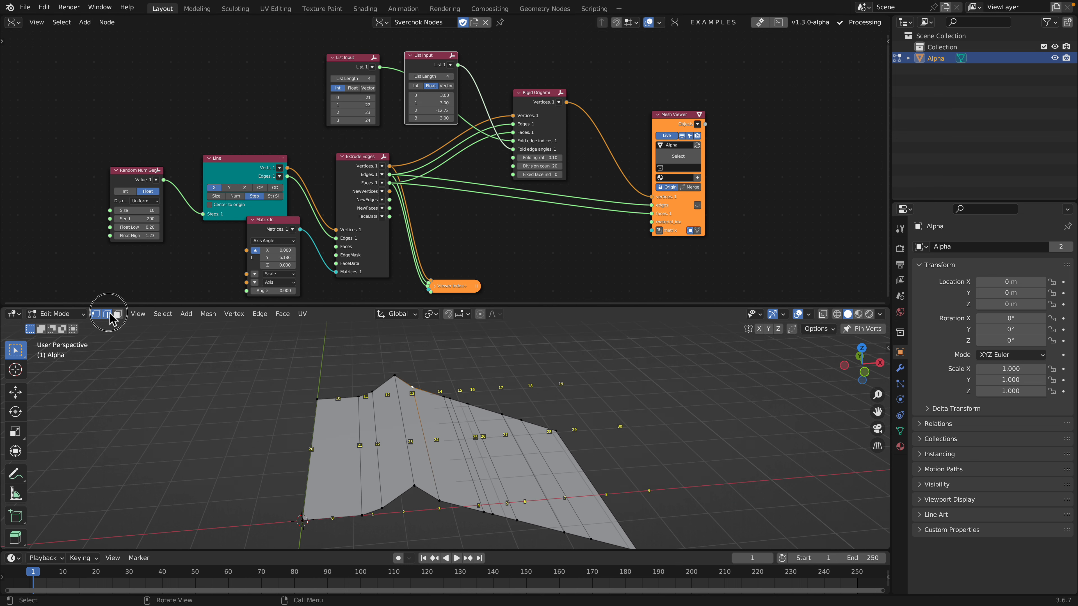
pyautogui.moveTo(433, 443); pyautogui.dragTo(425, 453, button='middle')
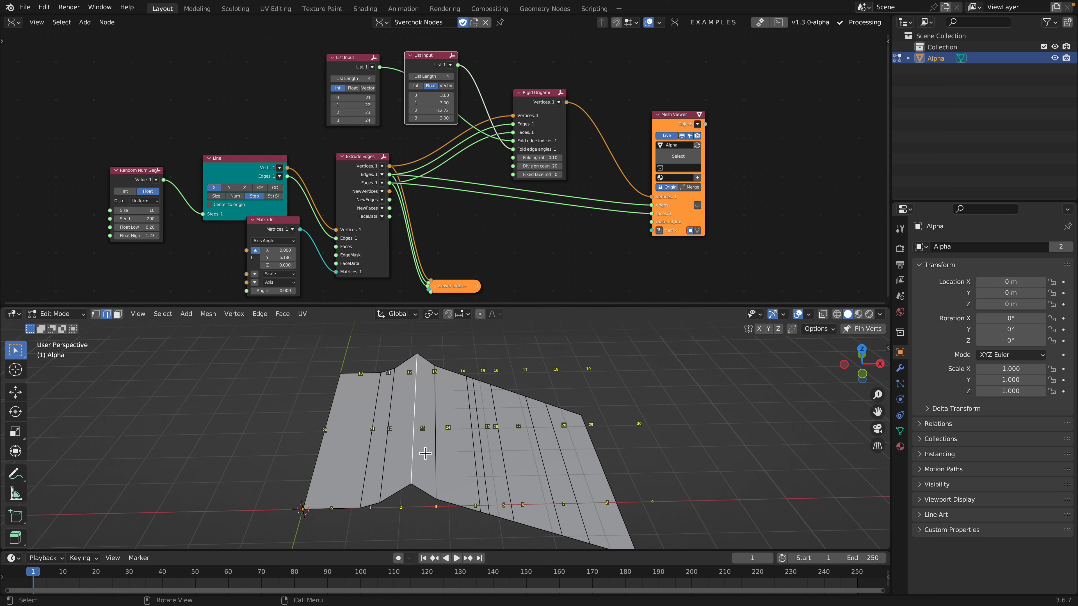
pyautogui.keyDown('shift'); pyautogui.click(476, 450); pyautogui.keyUp('shift')
pyautogui.keyDown('shift'); pyautogui.click(506, 450); pyautogui.keyUp('shift')
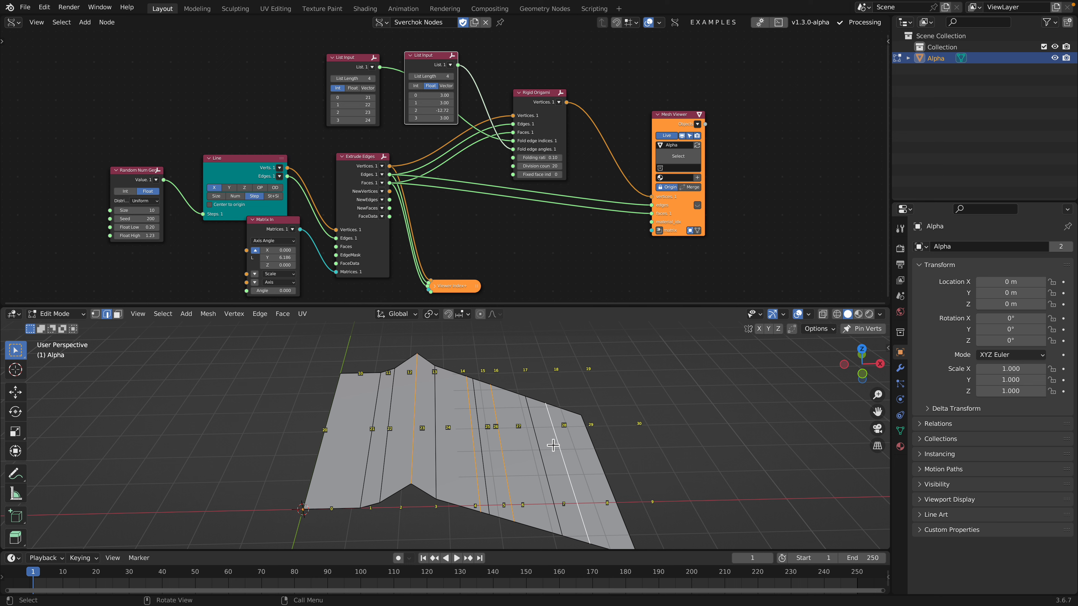
pyautogui.moveTo(427, 423); pyautogui.dragTo(531, 430, button='middle')
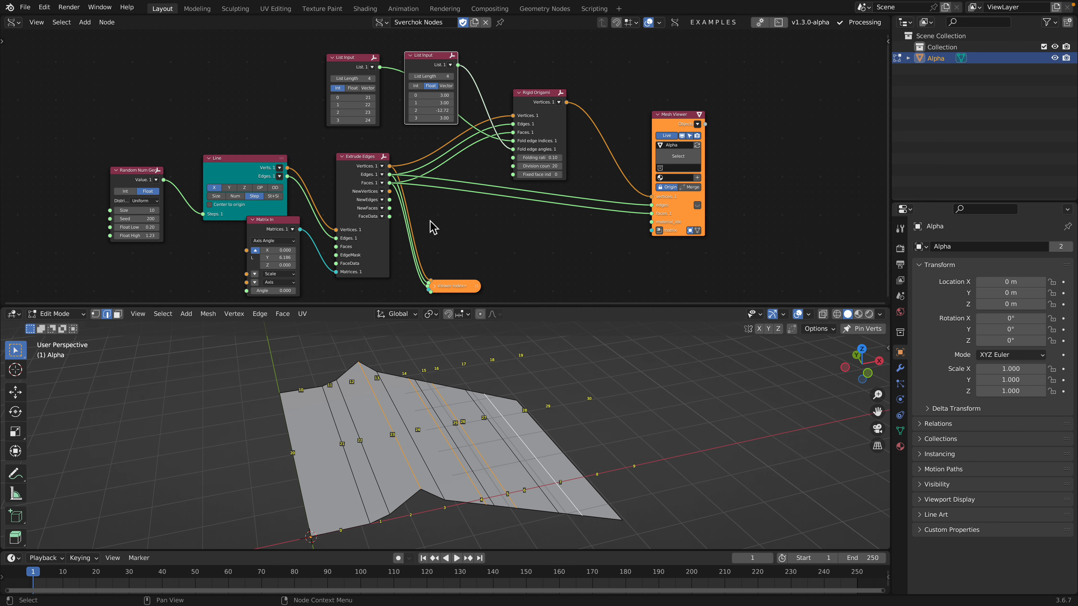
# - Move the collapsed Viewer Index+ node up beside Extrude Edges, give the node editor more height, and save the file
pyautogui.moveTo(452, 285); pyautogui.dragTo(455, 231)
pyautogui.scroll(1, 467, 215)
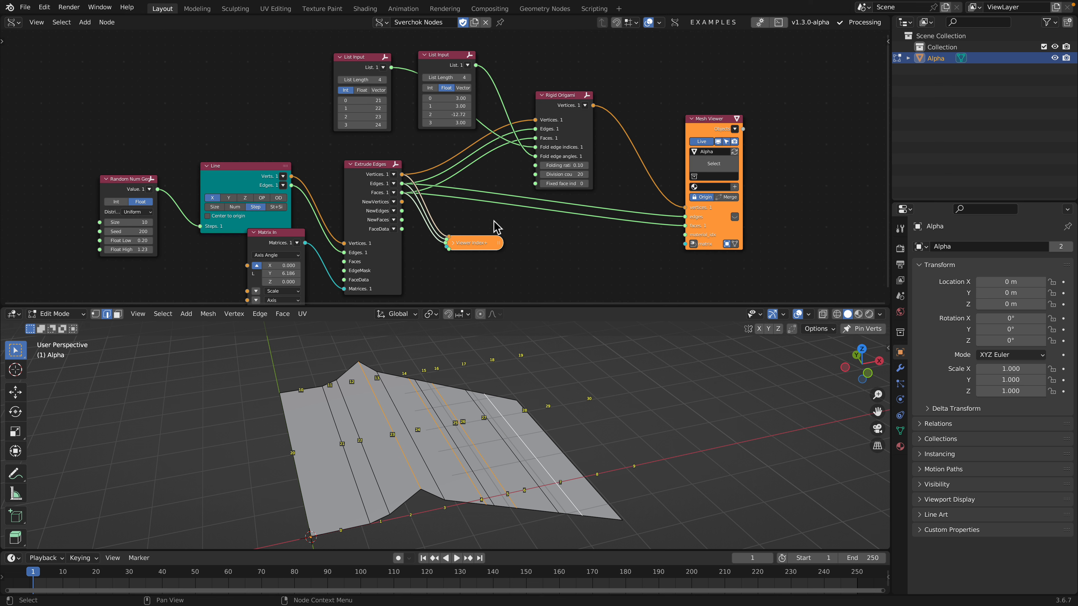
pyautogui.scroll(-1, 495, 227)
pyautogui.moveTo(566, 306); pyautogui.dragTo(565, 332)
pyautogui.hotkey('ctrl', 's')
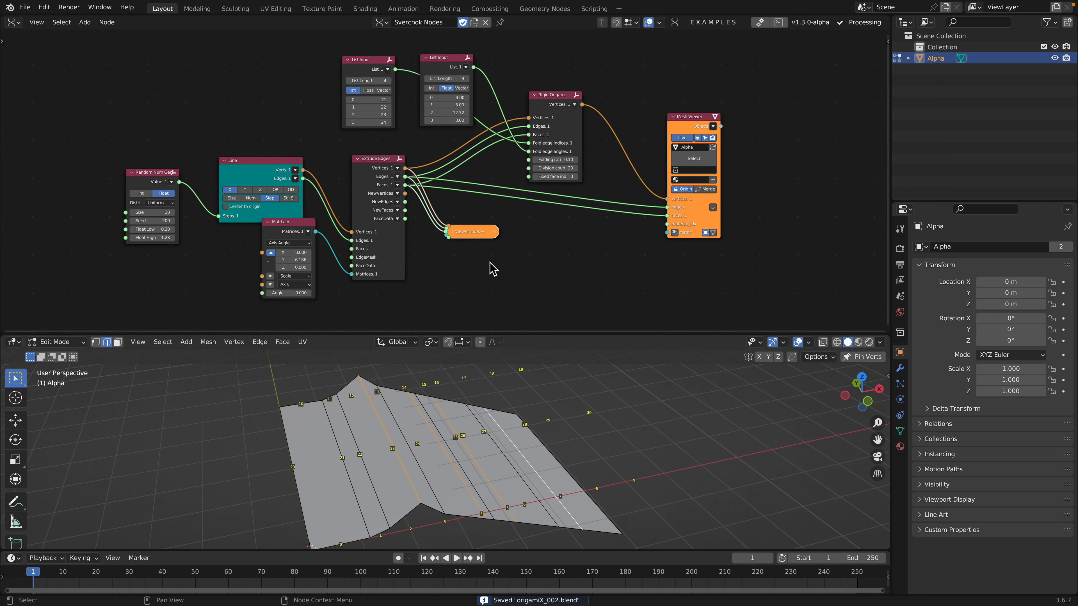
# - Move the integer List Input node farther from the float one and enlarge the 3D viewport
pyautogui.moveTo(441, 401); pyautogui.dragTo(406, 400, button='middle')
pyautogui.scroll(1, 366, 229)
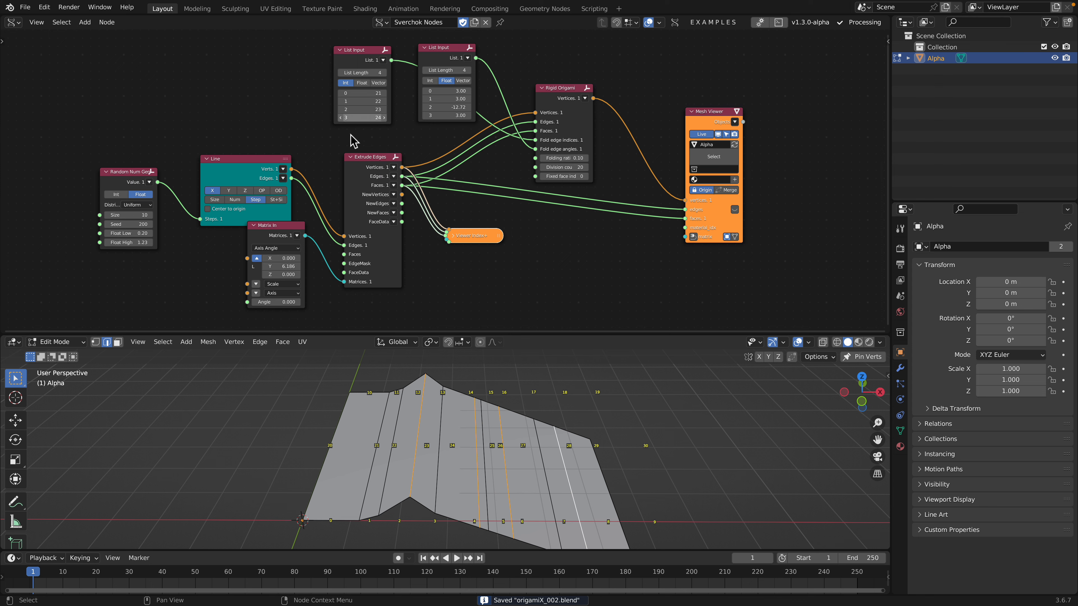
pyautogui.moveTo(352, 136); pyautogui.dragTo(353, 151, button='middle')
pyautogui.moveTo(363, 74); pyautogui.dragTo(351, 63)
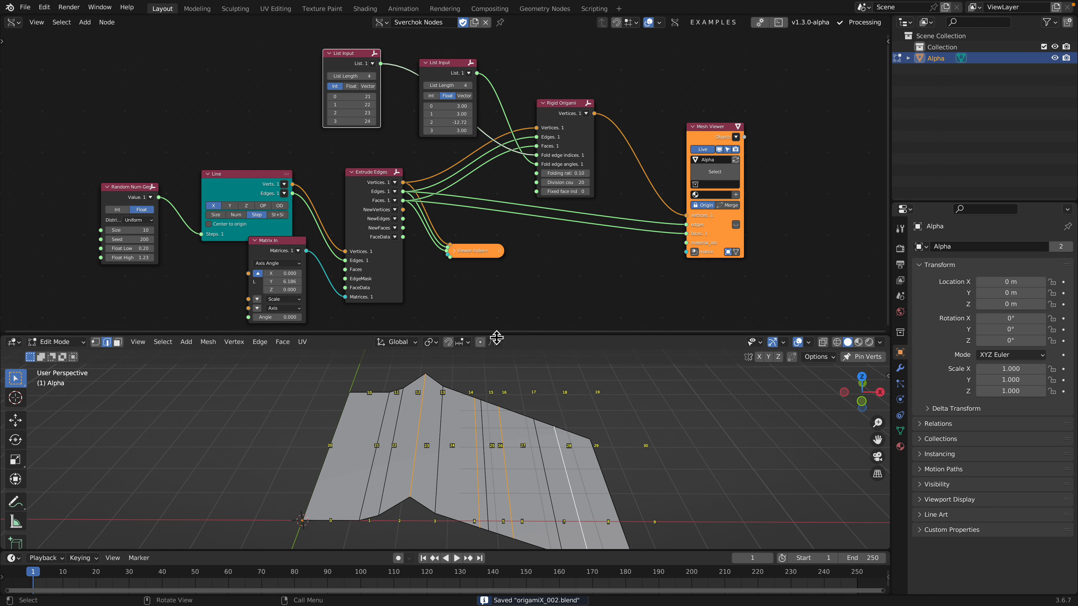
pyautogui.moveTo(504, 333); pyautogui.dragTo(504, 271)
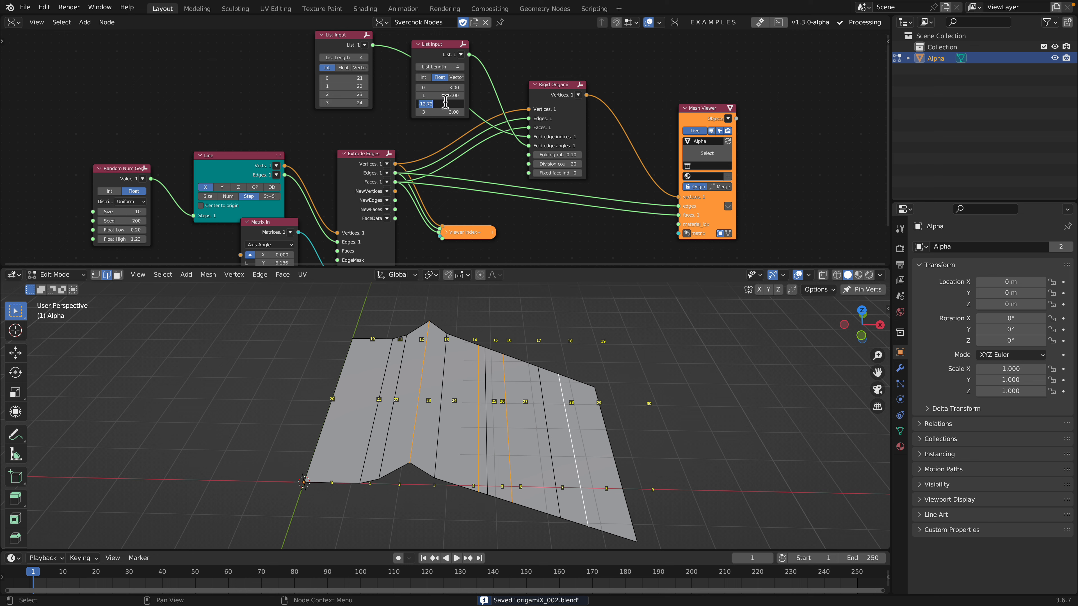
# - Set the third fold angle to -3 and Rigid Origami's folding ratio to 0.20
pyautogui.write('-3')
pyautogui.press('Return')
pyautogui.moveTo(560, 155); pyautogui.dragTo(586, 154)
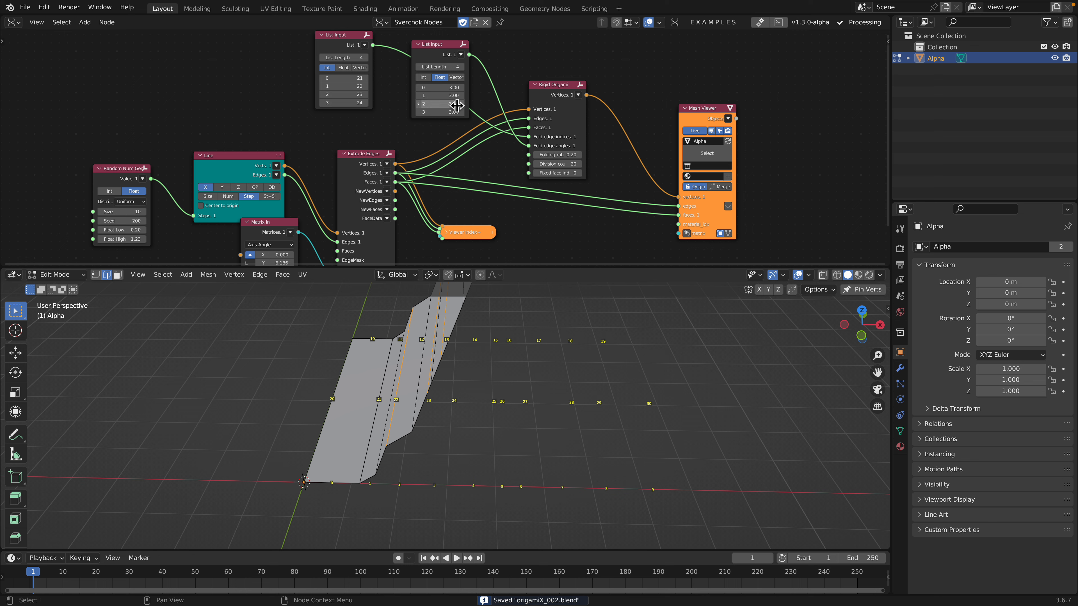
# - Set the first three fold angles to 3.52, 8.29 and -9.05, and inspect the folded strip at a folding ratio of 0.20
pyautogui.moveTo(445, 104); pyautogui.dragTo(466, 95)
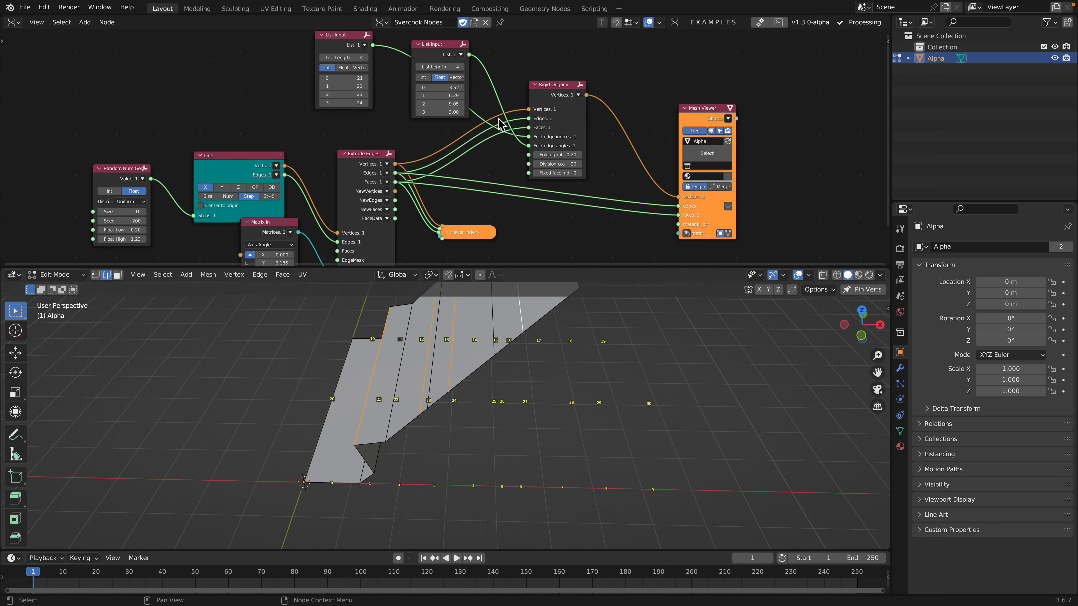
pyautogui.moveTo(551, 155); pyautogui.dragTo(551, 155)
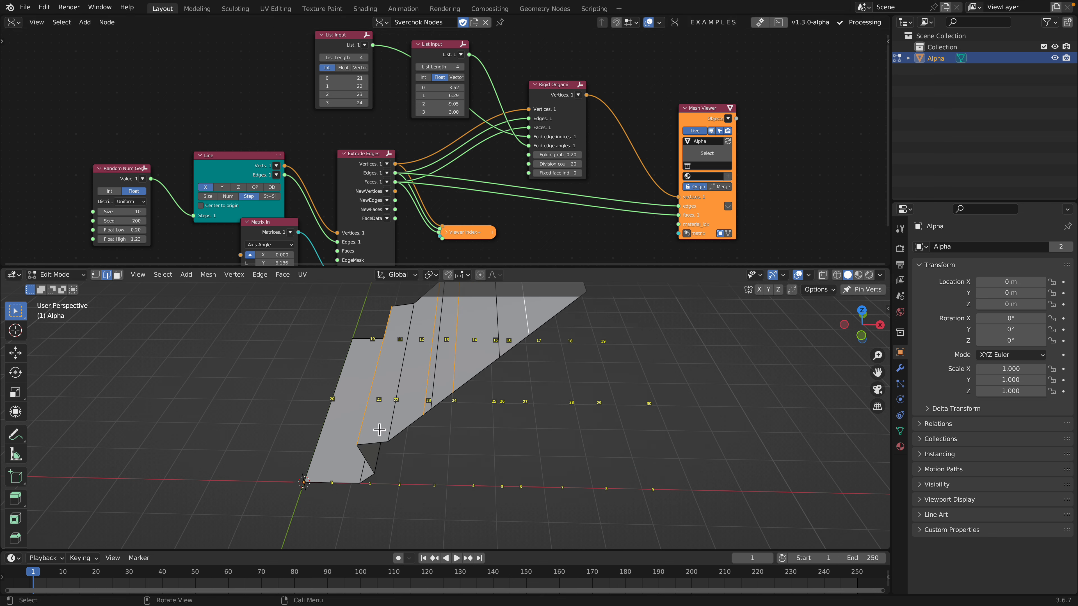
pyautogui.moveTo(378, 431); pyautogui.dragTo(392, 386, button='middle')
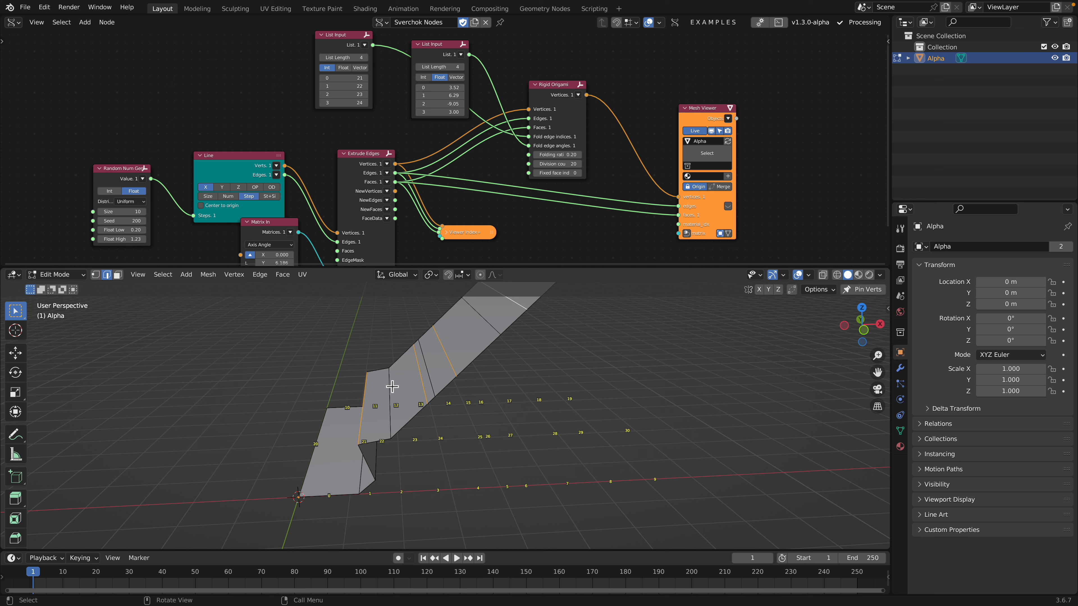
# - Fold the strip further with a folding ratio of 0.25, save the file, and flatten it with a ratio of 0.00
pyautogui.moveTo(564, 155)
pyautogui.mouseDown()
pyautogui.moveTo(554, 155)
pyautogui.moveTo(567, 155)
pyautogui.mouseUp()
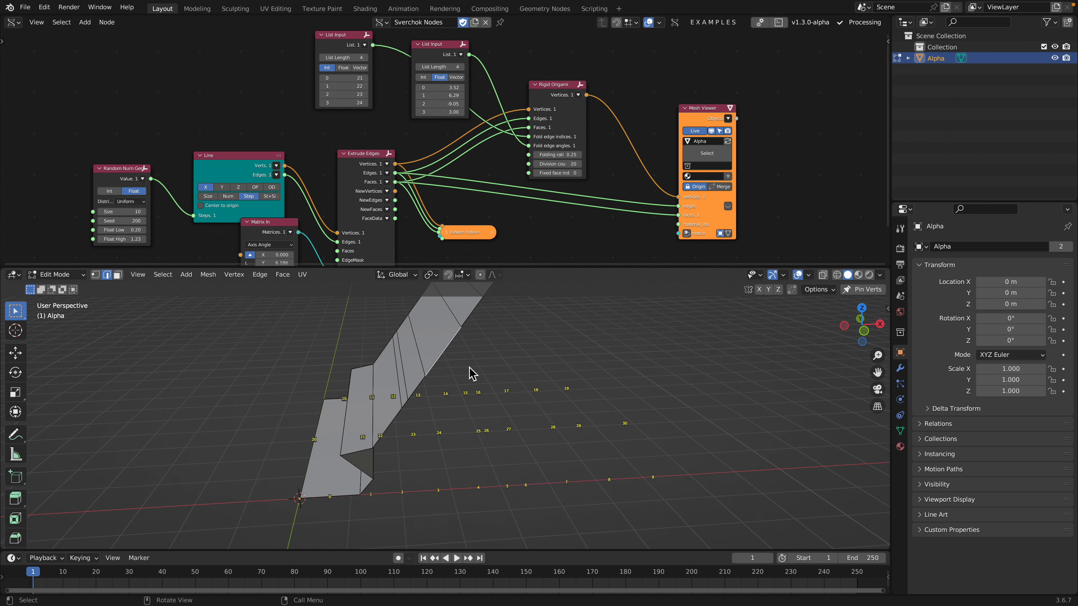
pyautogui.hotkey('ctrl', 's')
pyautogui.moveTo(470, 368); pyautogui.dragTo(500, 341, button='middle')
pyautogui.moveTo(558, 154); pyautogui.dragTo(524, 155)
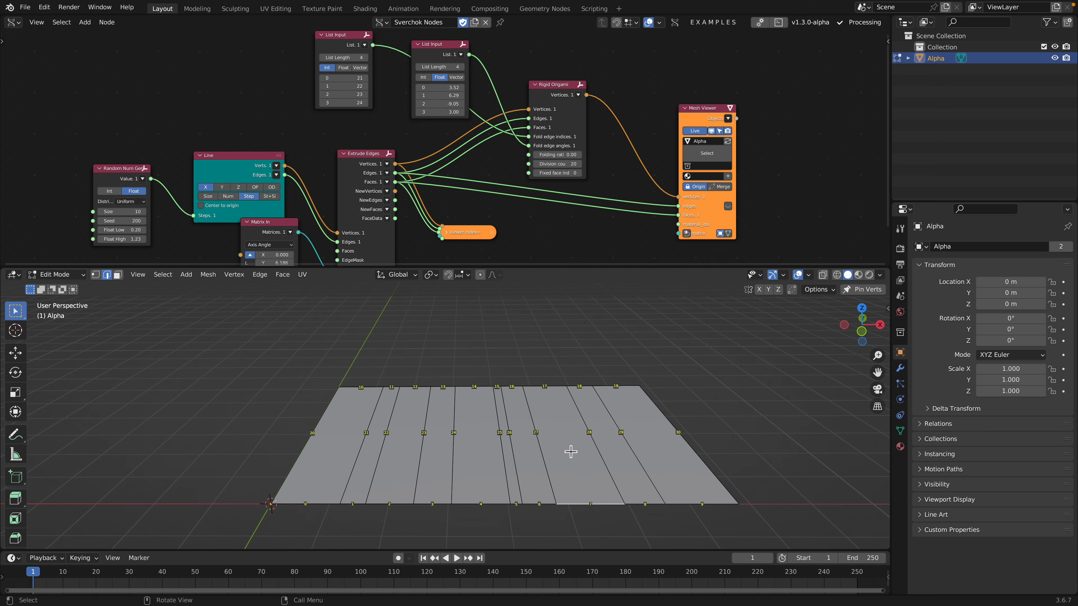
# - Extend the integer List Input to 8 items, enter 27, 28 and 29 for items 4 to 6, and save the file
pyautogui.scroll(2, 552, 453)
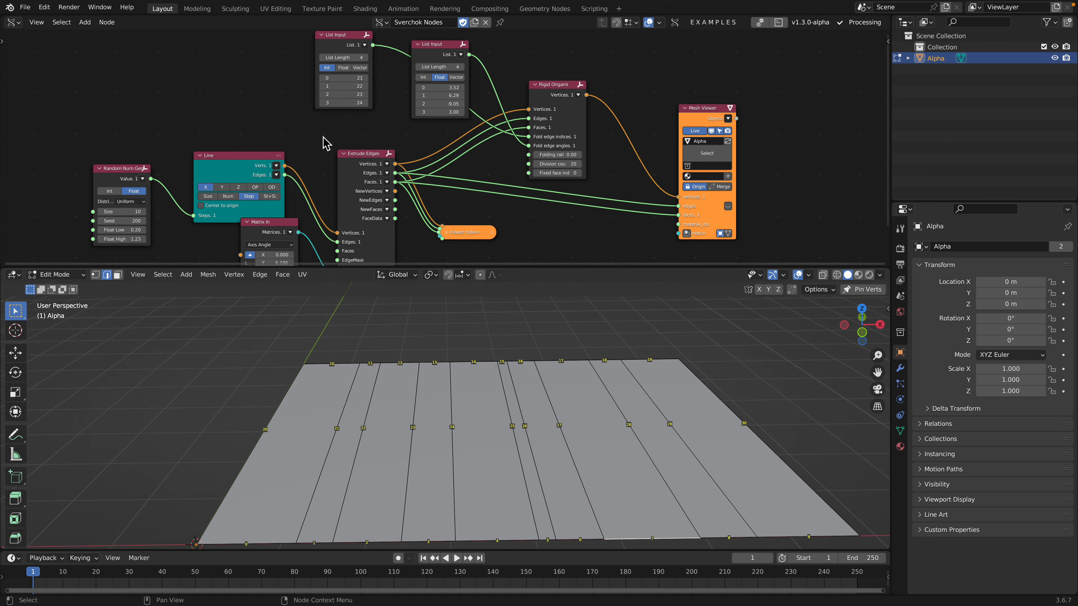
pyautogui.click(366, 57)
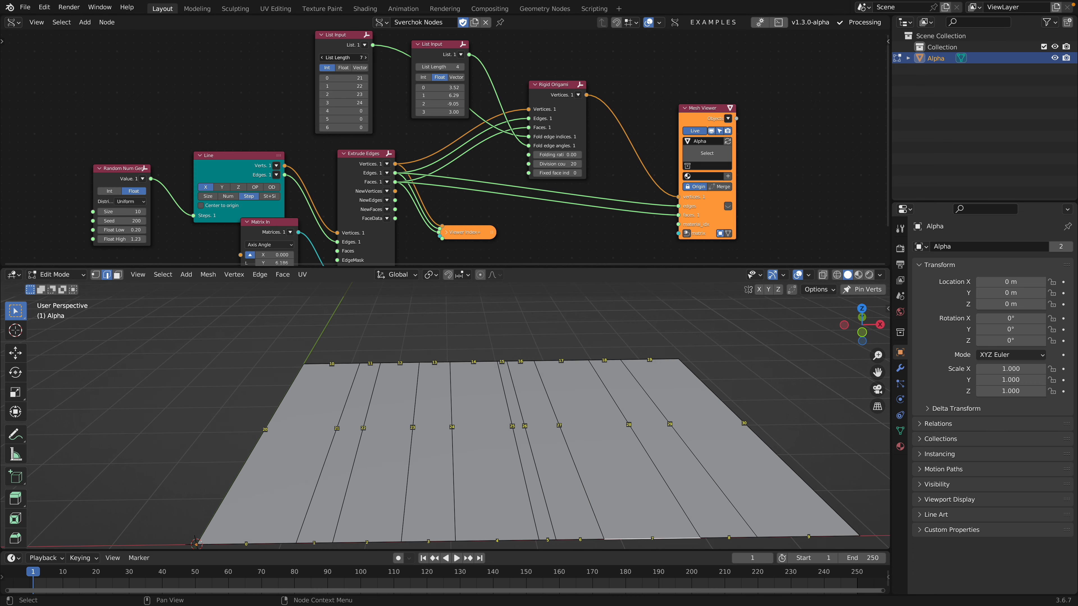
pyautogui.click(365, 57)
pyautogui.click(365, 111)
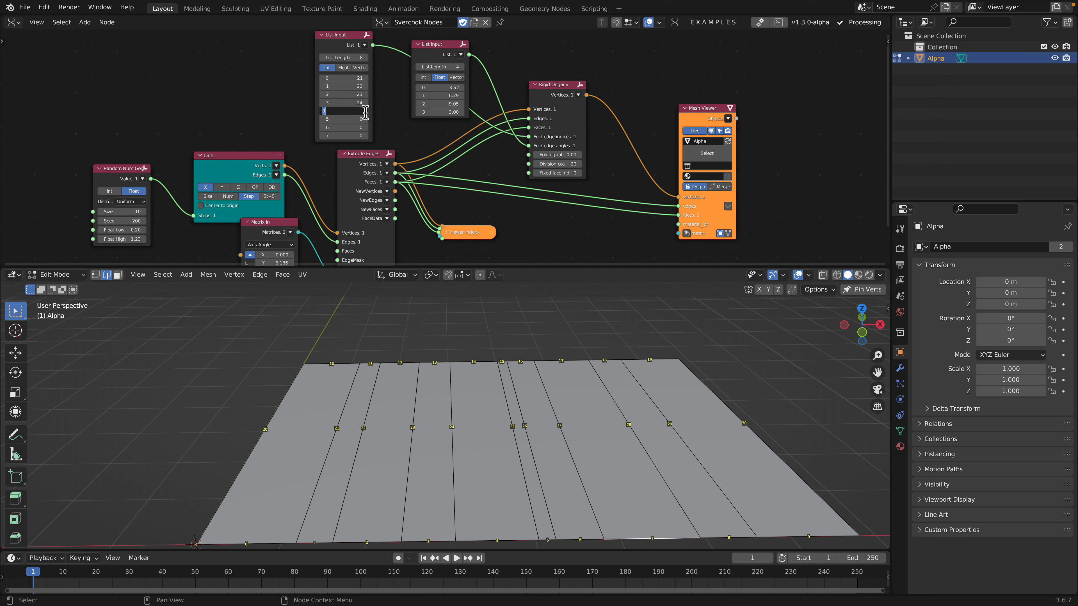
pyautogui.write('27')
pyautogui.press('Tab')
pyautogui.write('28')
pyautogui.press('Tab')
pyautogui.write('29')
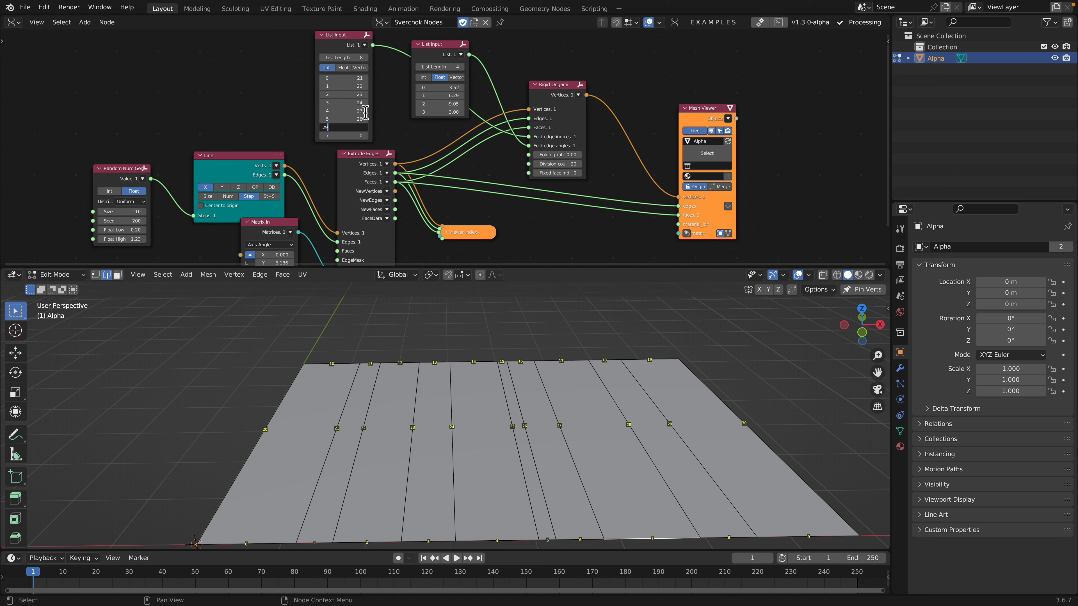
pyautogui.press('Return')
pyautogui.hotkey('ctrl', 's')
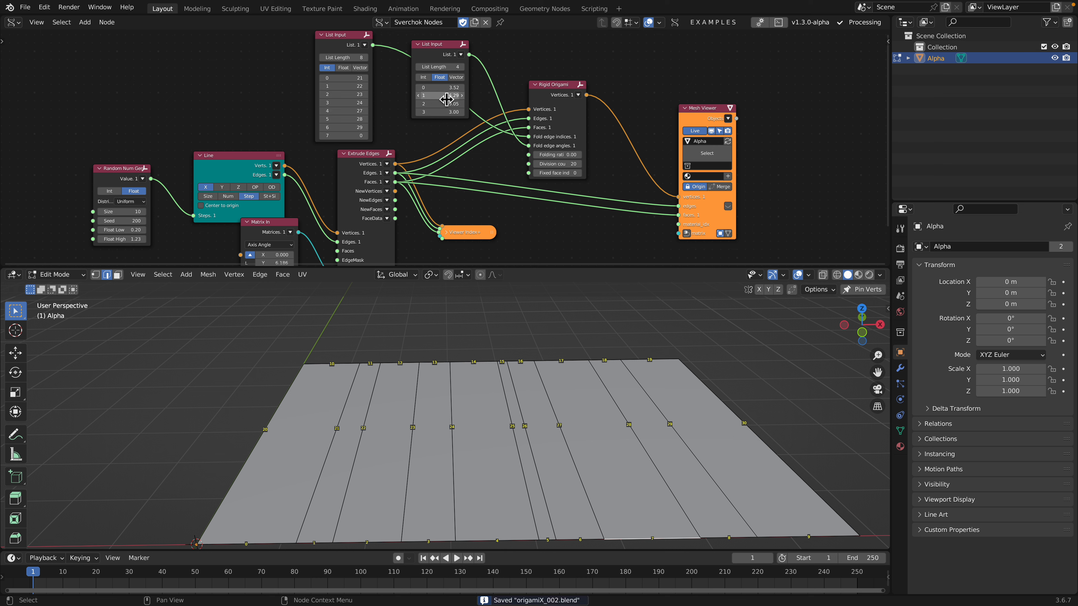
# - Extend the float List Input to 8 items and set its last four fold angles to 3.00
pyautogui.click(461, 66)
pyautogui.click(462, 66)
pyautogui.click(462, 67)
pyautogui.click(462, 67)
pyautogui.press('-')
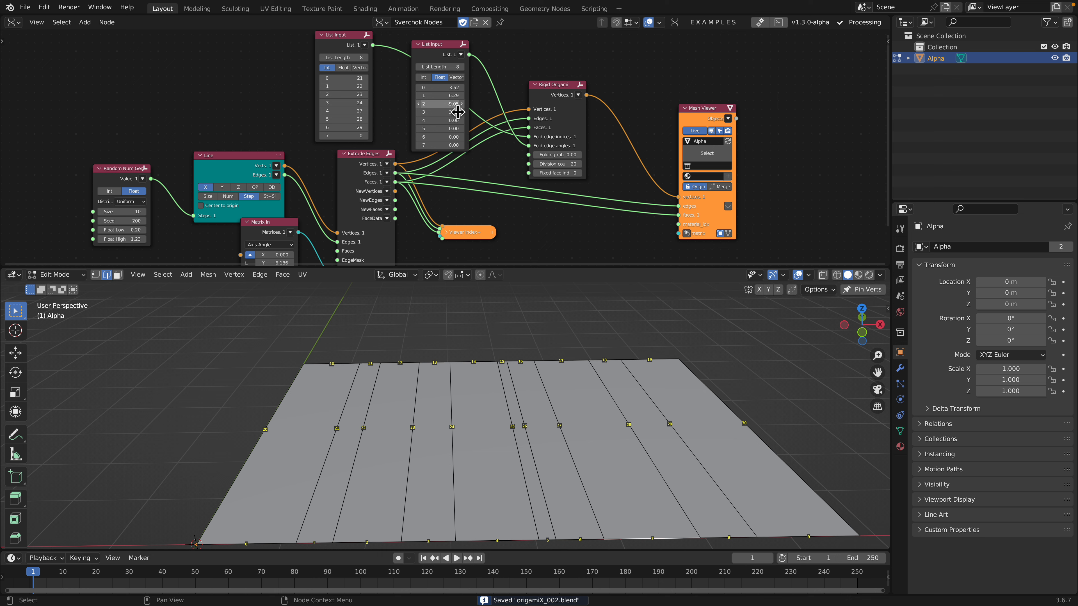
pyautogui.press('Escape')
pyautogui.moveTo(455, 122); pyautogui.dragTo(455, 145)
pyautogui.write('3')
pyautogui.press('Return')
# - Fold the strip with a ratio of 0.31, enlarge the 3D viewport, save, and ease the folding ratio to 0.28
pyautogui.moveTo(558, 155); pyautogui.dragTo(573, 155)
pyautogui.moveTo(546, 266); pyautogui.dragTo(544, 241)
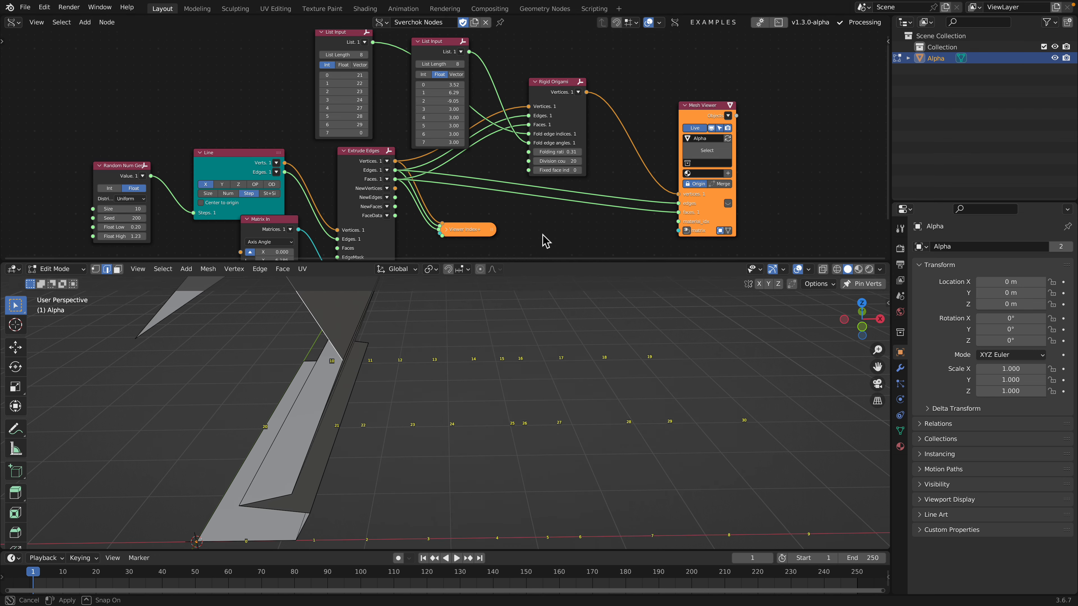
pyautogui.moveTo(458, 310); pyautogui.dragTo(493, 339, button='middle')
pyautogui.hotkey('ctrl', 's')
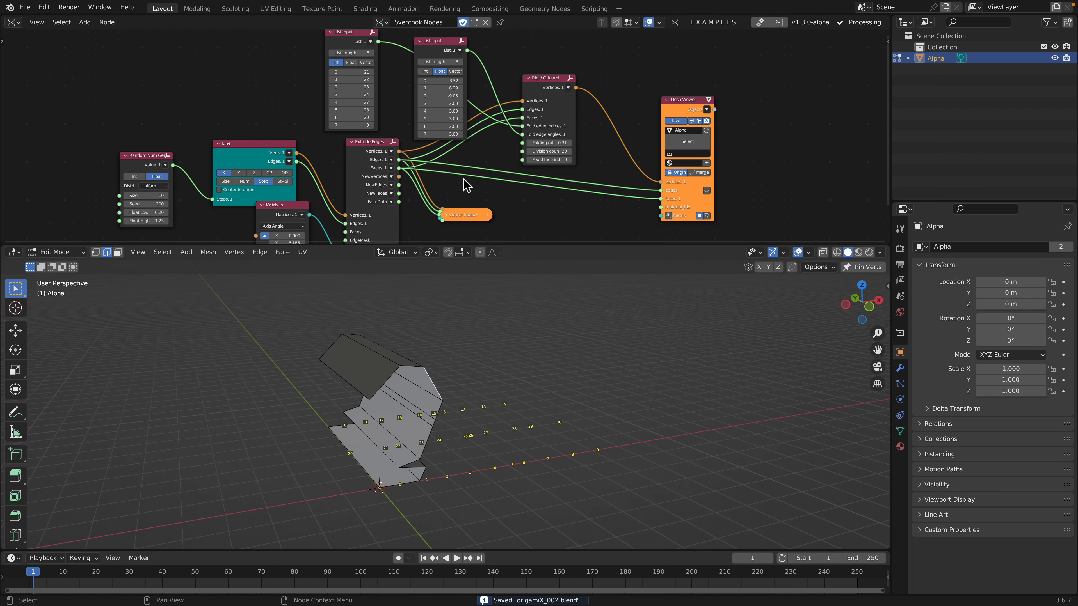
pyautogui.keyDown('shift'); pyautogui.moveTo(548, 143); pyautogui.dragTo(545, 143); pyautogui.keyUp('shift')
pyautogui.moveTo(358, 363); pyautogui.dragTo(383, 365, button='middle')
# - Switch to Object Mode and duplicate the folded strip about 6.56 m along the X axis
pyautogui.click(57, 252)
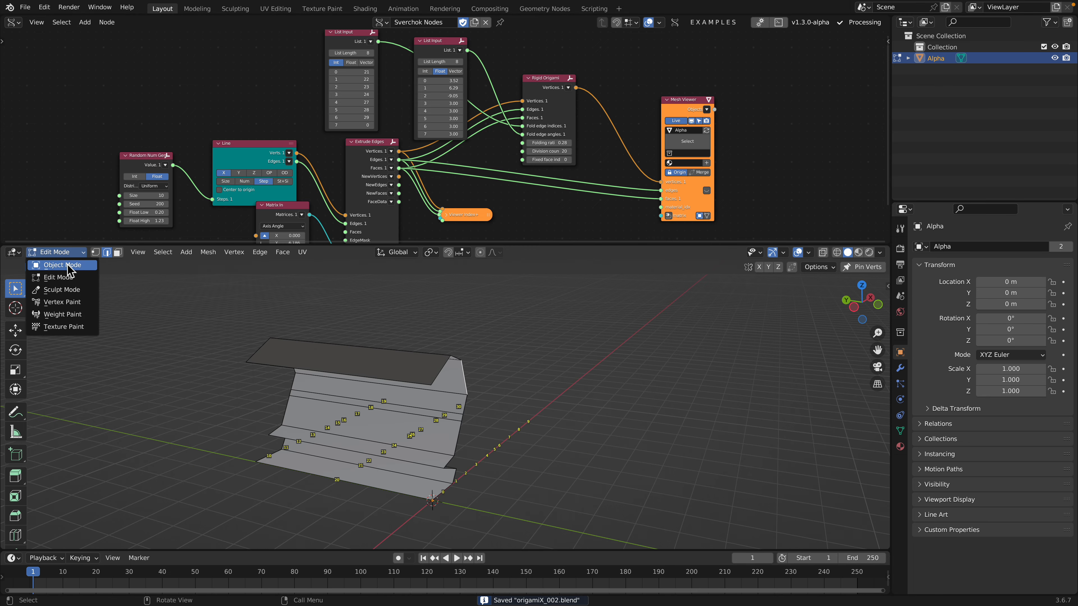
pyautogui.click(64, 266)
pyautogui.moveTo(445, 403); pyautogui.dragTo(382, 388, button='middle')
pyautogui.hotkey('shift', 'd')
pyautogui.press('x')
pyautogui.click(521, 356)
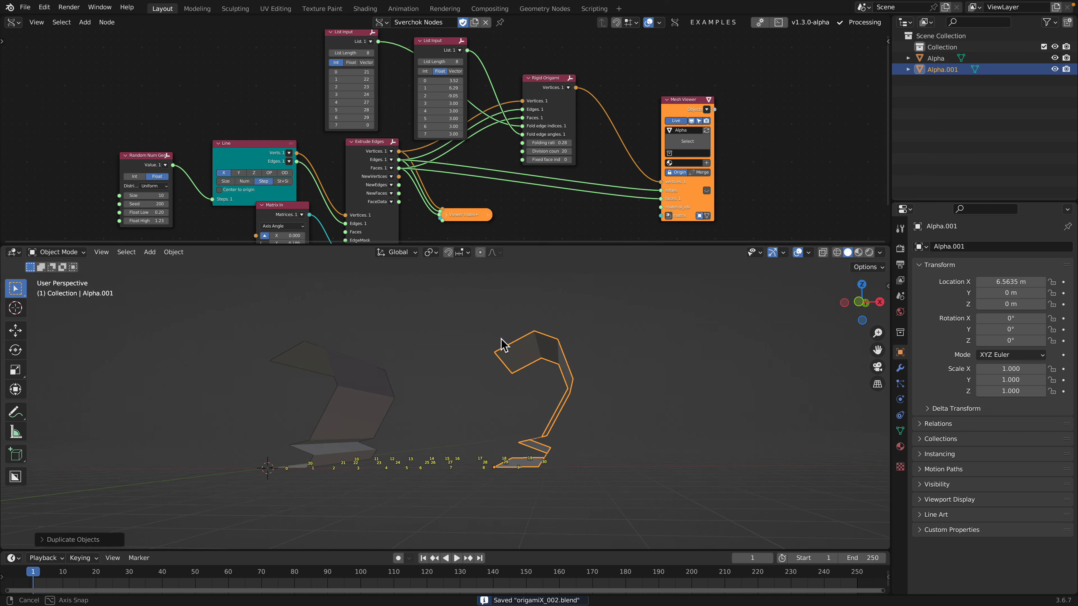
pyautogui.moveTo(521, 356); pyautogui.dragTo(531, 397, button='middle')
# - Add a Solidify modifier to the duplicated strip with a thickness of 0.63 m
pyautogui.click(900, 368)
pyautogui.click(953, 247)
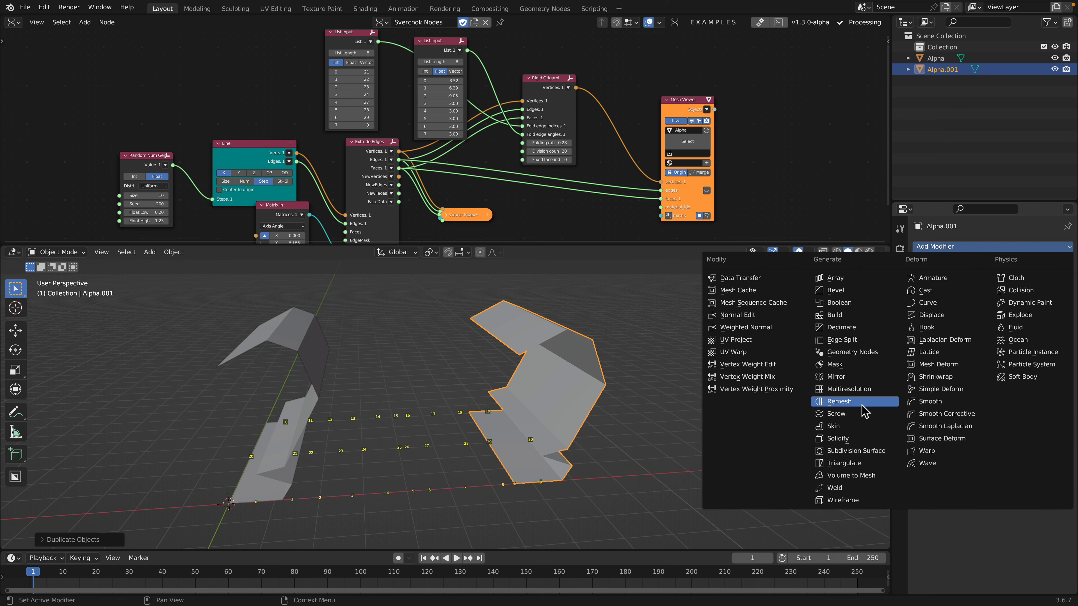
pyautogui.click(858, 440)
pyautogui.moveTo(982, 300); pyautogui.dragTo(1006, 300)
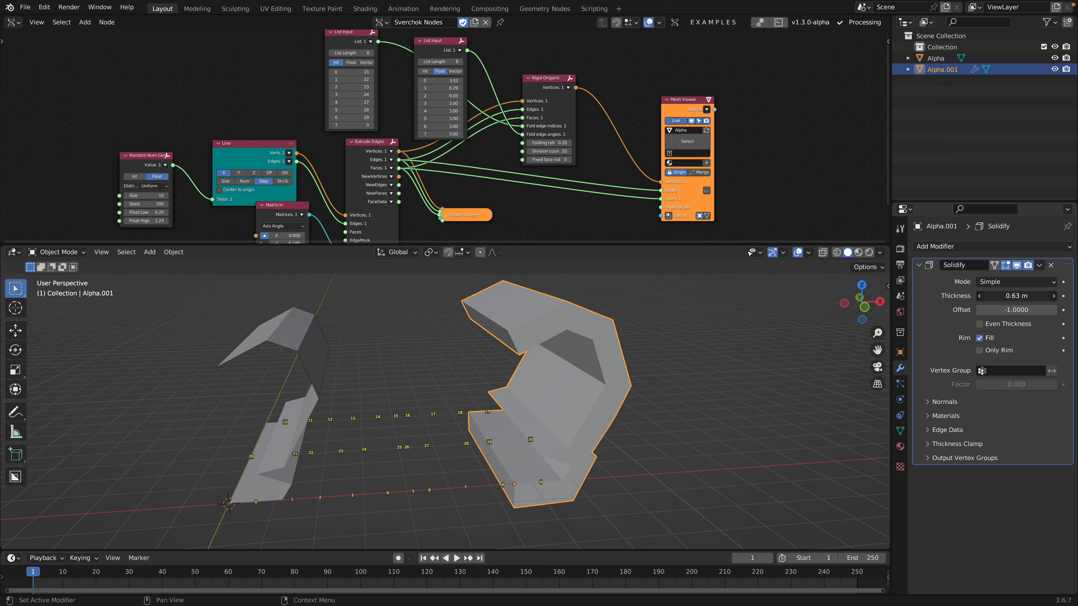
pyautogui.moveTo(739, 378); pyautogui.dragTo(666, 376, button='middle')
pyautogui.moveTo(560, 325); pyautogui.dragTo(630, 327, button='middle')
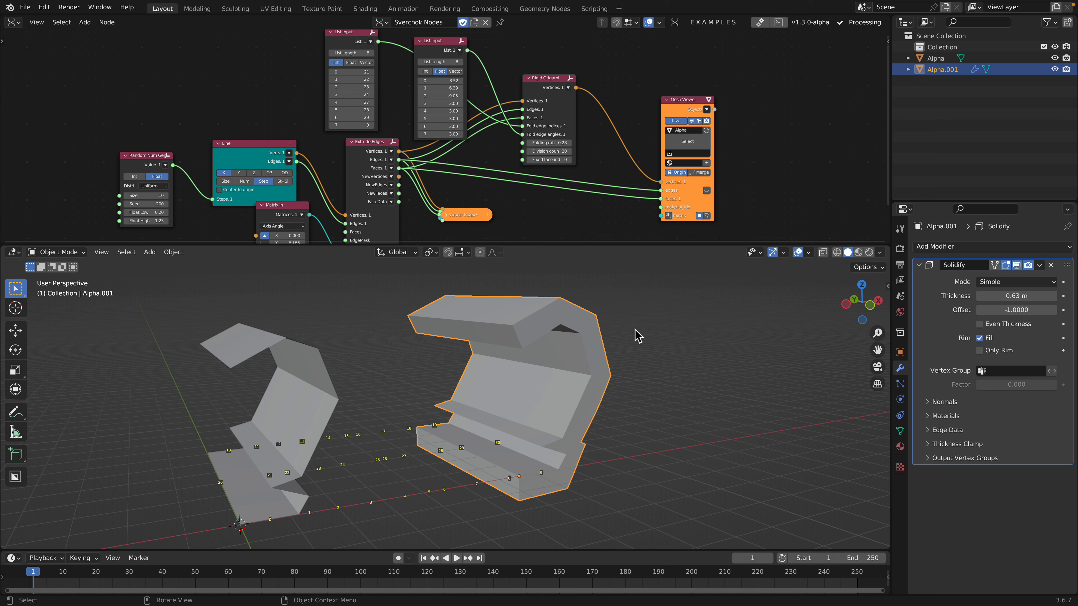
pyautogui.moveTo(743, 336); pyautogui.dragTo(638, 362, button='middle')
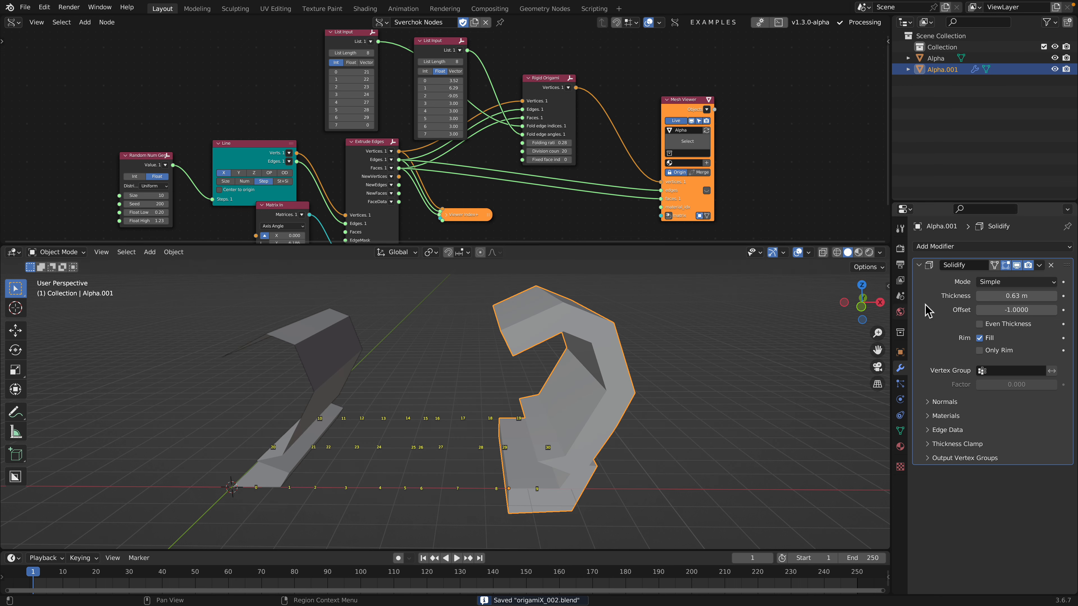
# - Add a Remesh modifier in Voxel mode with a 0.1 m voxel size to the duplicate
pyautogui.click(1012, 247)
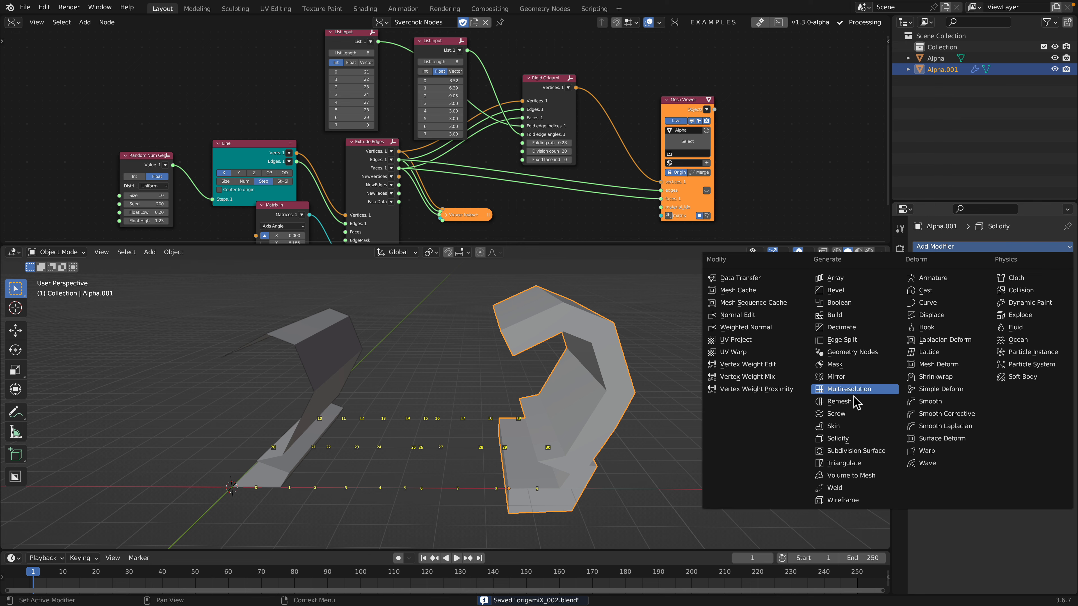
pyautogui.click(857, 407)
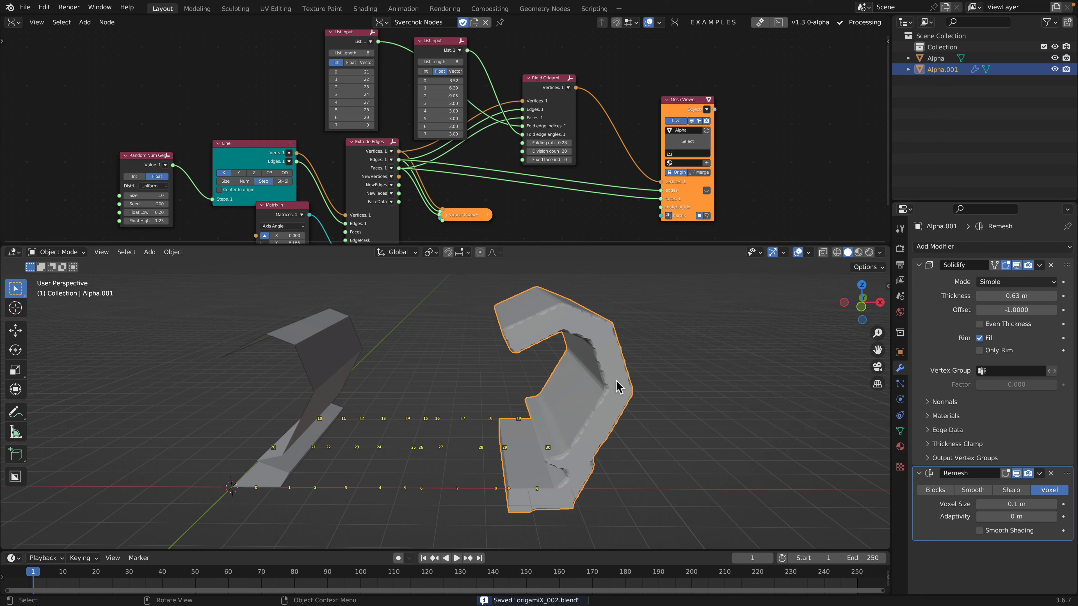
pyautogui.moveTo(618, 386)
pyautogui.mouseDown(button='middle')
pyautogui.moveTo(645, 378)
pyautogui.moveTo(624, 382)
pyautogui.mouseUp(button='middle')
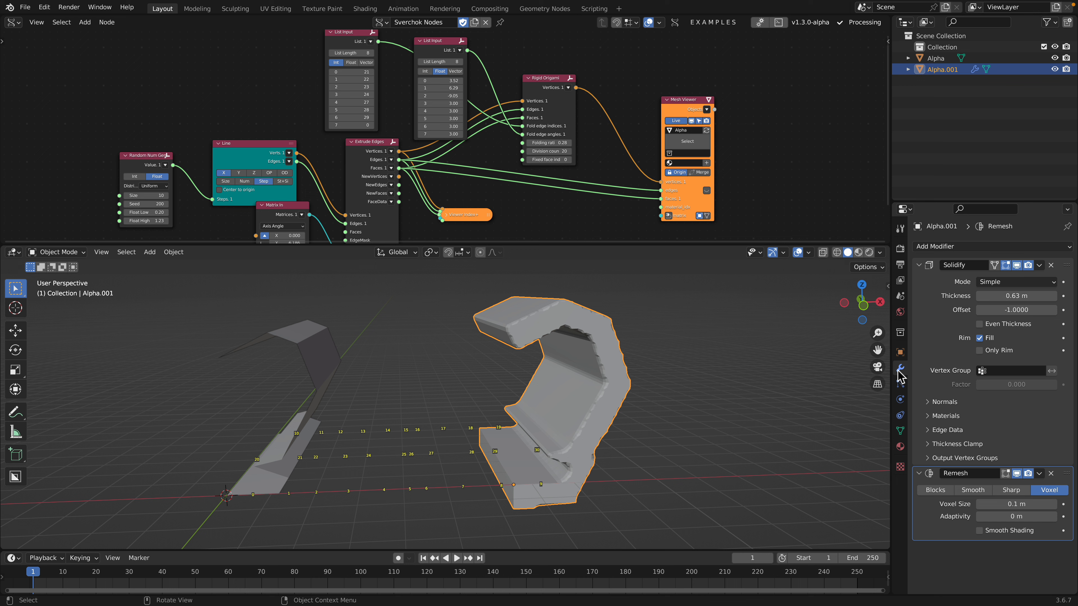
# - Convert the duplicate to a plain mesh with its modifiers applied, and save the file
pyautogui.rightClick(605, 366)
pyautogui.moveTo(614, 401)
pyautogui.click(650, 411)
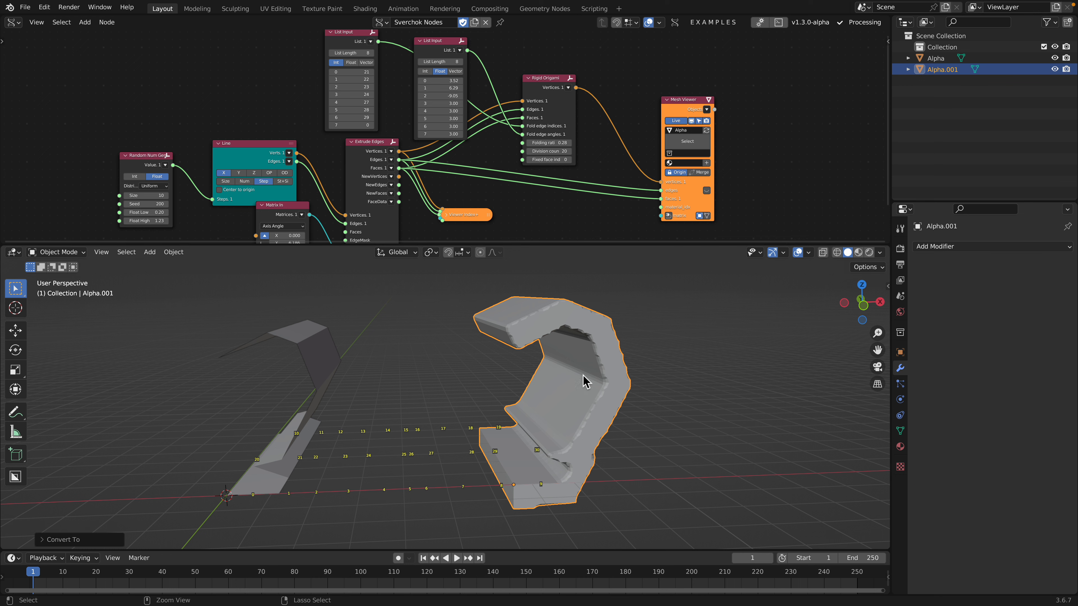
pyautogui.hotkey('ctrl', 's')
# - Switch the duplicate to Sculpt Mode and choose the Cloth Filter with the Inflate filter type
pyautogui.click(68, 252)
pyautogui.click(69, 292)
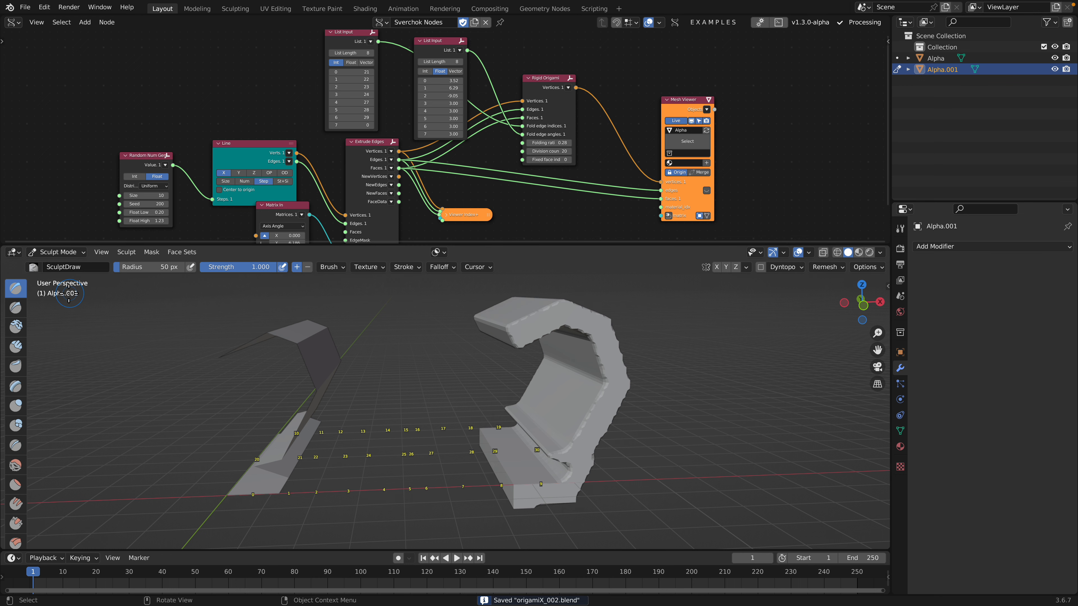
pyautogui.moveTo(27, 386); pyautogui.dragTo(60, 393)
pyautogui.scroll(-15, 64, 429)
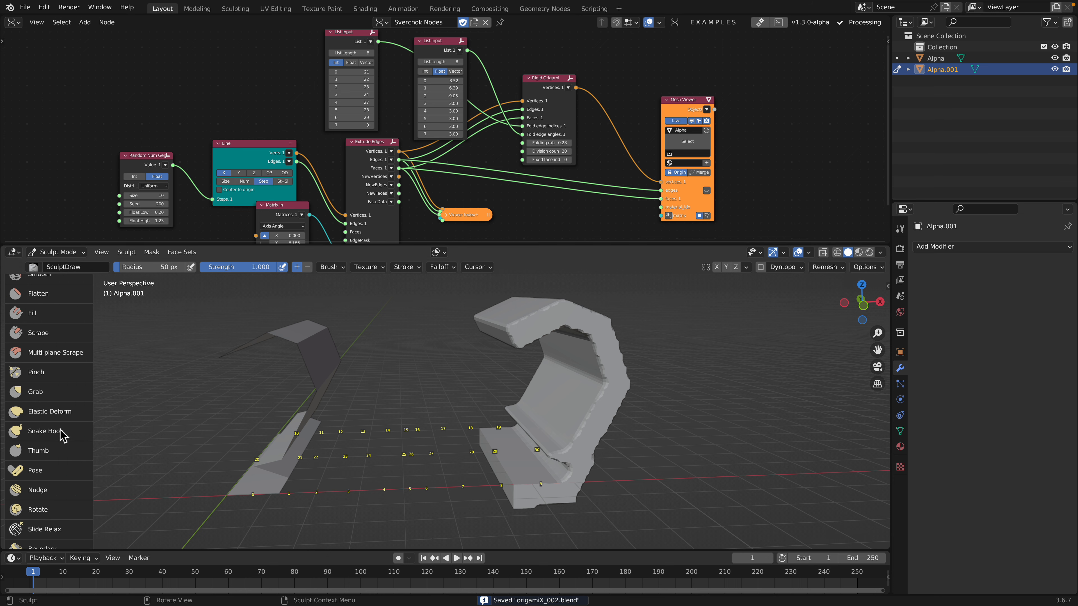
pyautogui.scroll(-12, 64, 476)
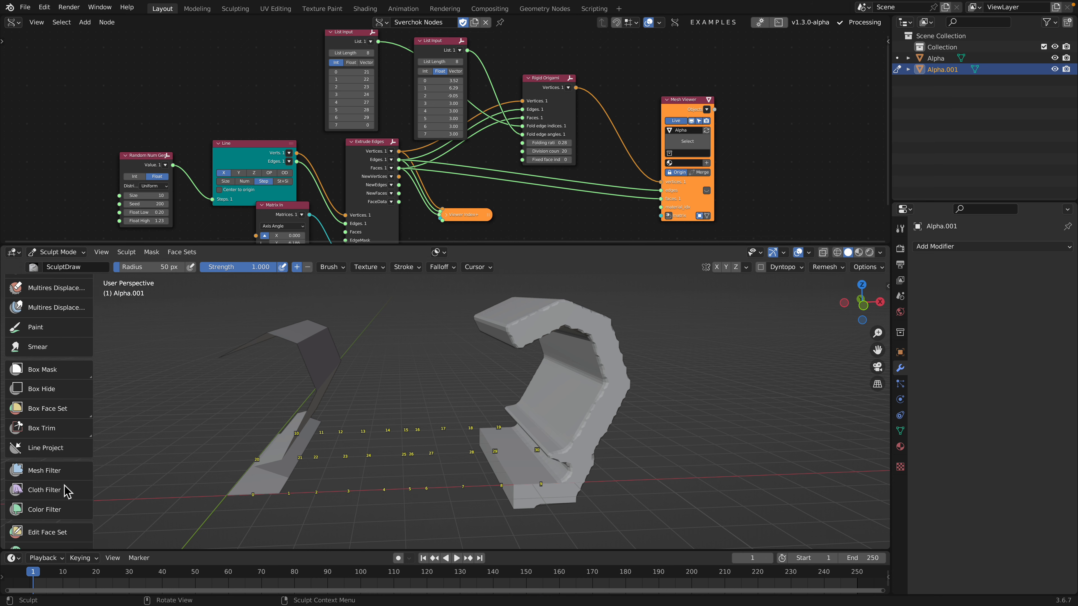
pyautogui.scroll(-5, 66, 491)
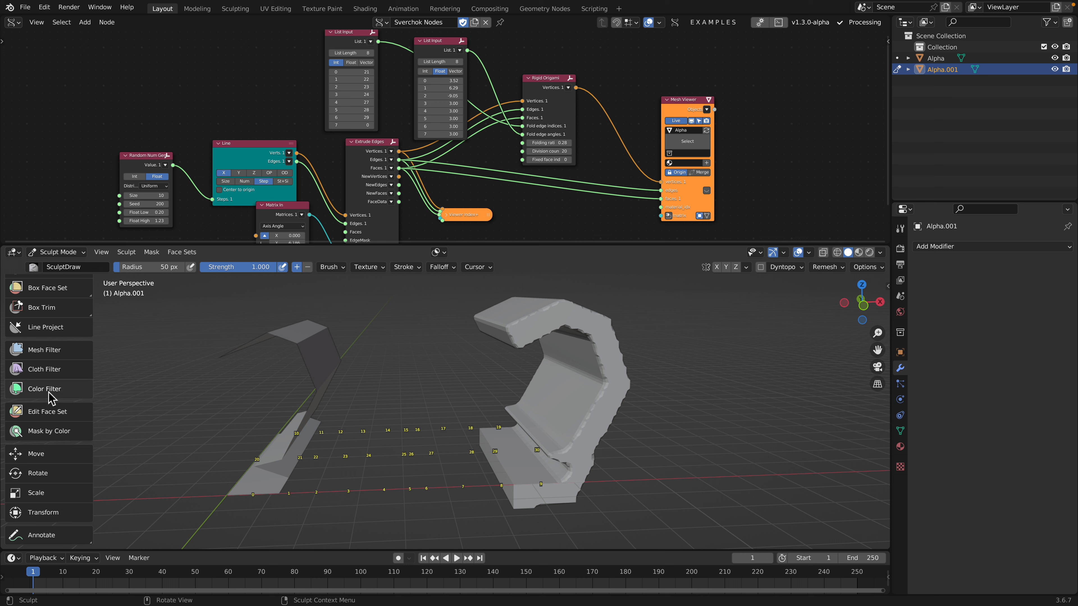
pyautogui.click(47, 370)
pyautogui.click(89, 267)
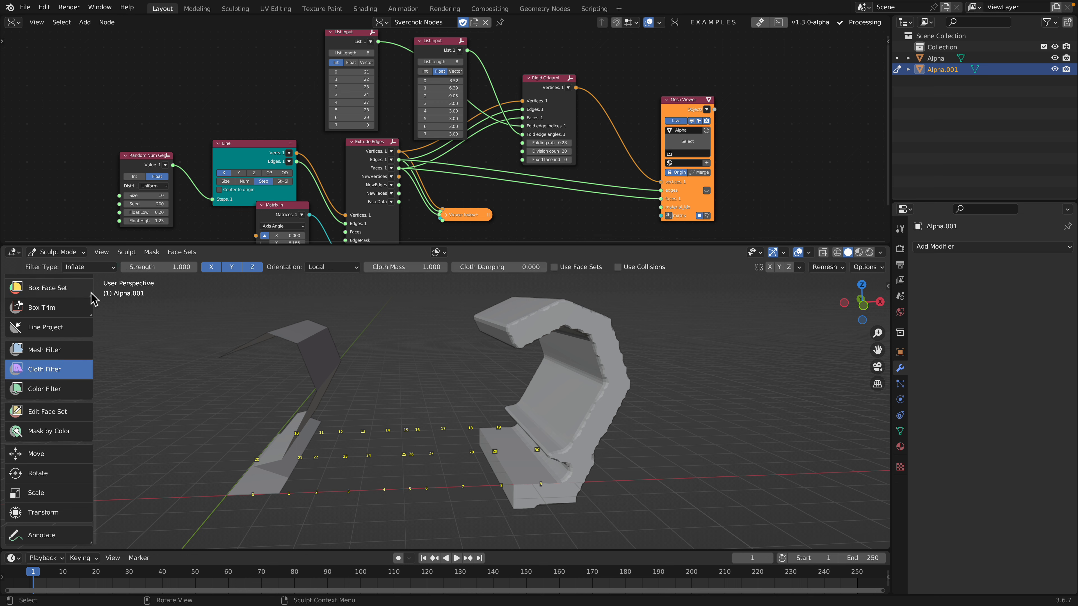
# - Try inflating the duplicate heavily with the Cloth Filter, and undo both attempts
pyautogui.moveTo(596, 398); pyautogui.dragTo(696, 403)
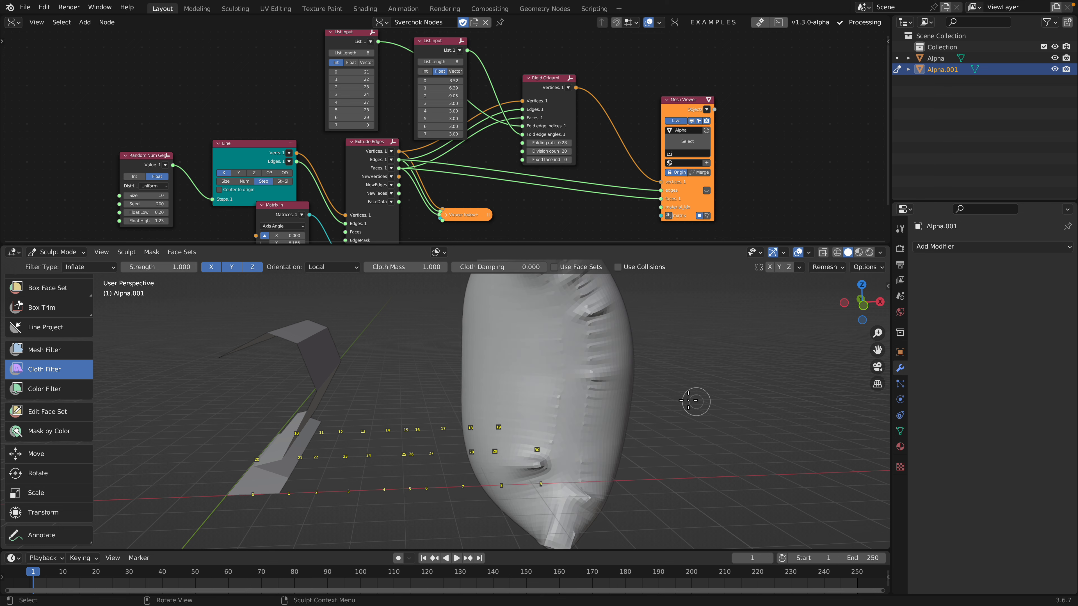
pyautogui.moveTo(541, 378); pyautogui.dragTo(642, 376, button='middle')
pyautogui.scroll(-3, 509, 376)
pyautogui.moveTo(497, 377)
pyautogui.mouseDown(button='middle')
pyautogui.moveTo(463, 377)
pyautogui.moveTo(490, 384)
pyautogui.mouseUp(button='middle')
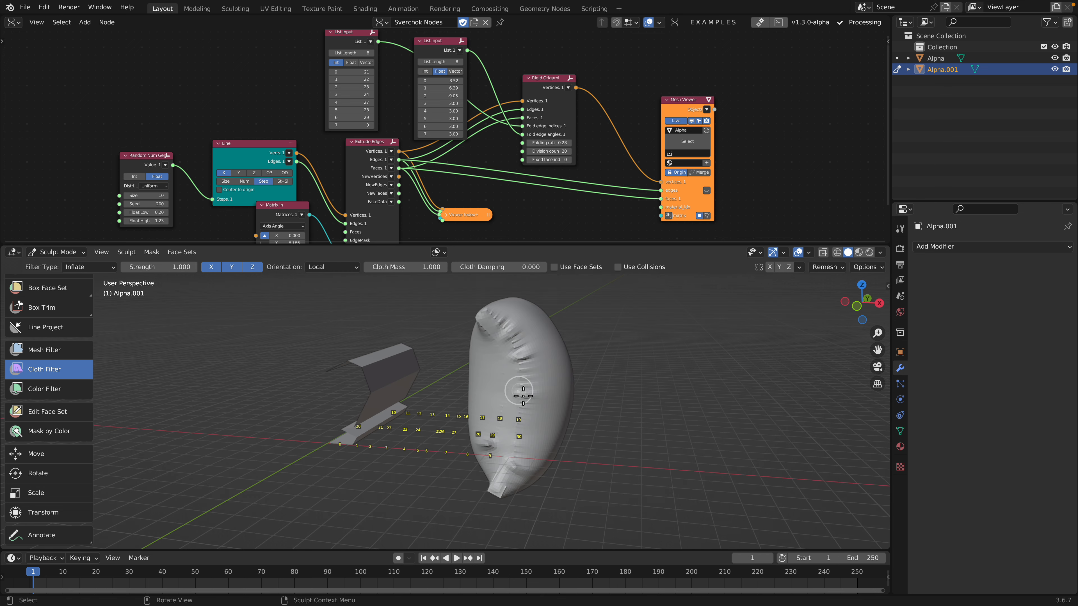
pyautogui.hotkey('ctrl', 'z')
pyautogui.moveTo(523, 396); pyautogui.dragTo(694, 415)
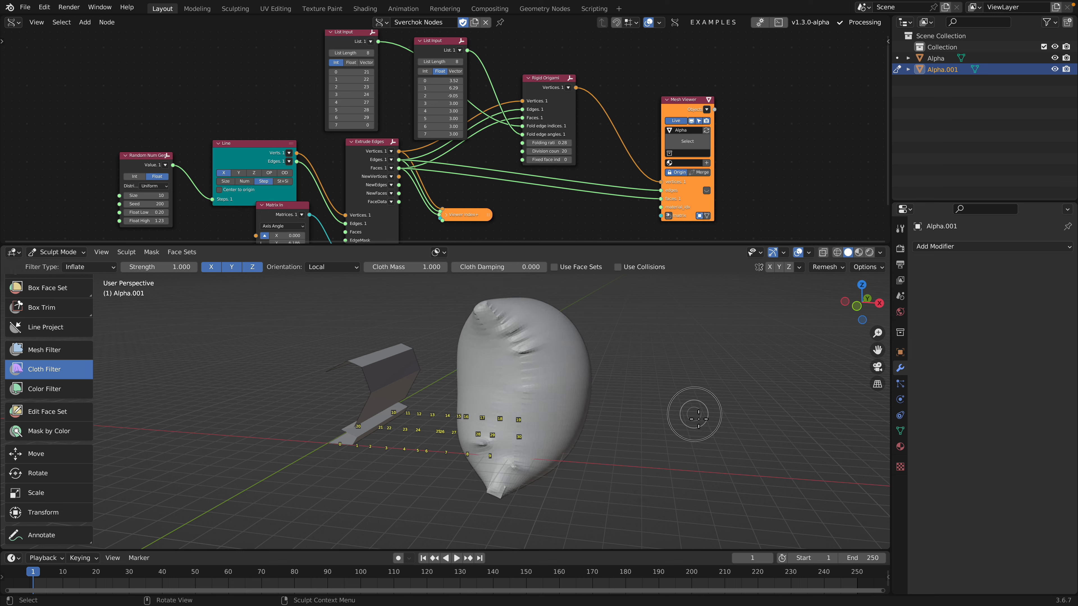
pyautogui.hotkey('ctrl', 'z')
# - Inflate the duplicate only slightly with the Cloth Filter, return to Object Mode and deselect it
pyautogui.moveTo(548, 388)
pyautogui.mouseDown()
pyautogui.moveTo(571, 387)
pyautogui.moveTo(559, 388)
pyautogui.mouseUp()
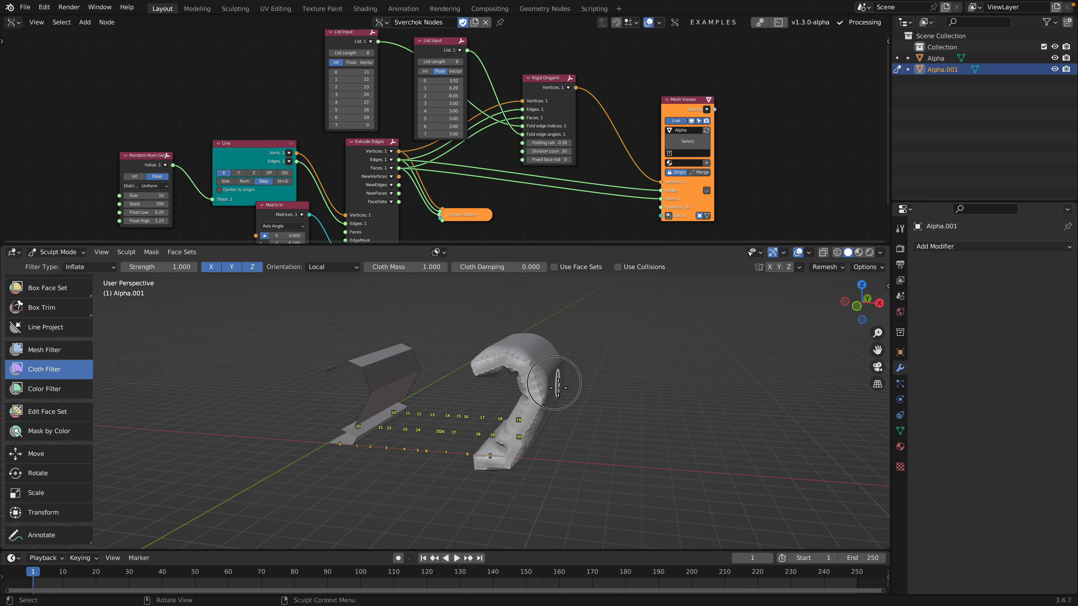
pyautogui.moveTo(559, 387); pyautogui.dragTo(400, 410, button='middle')
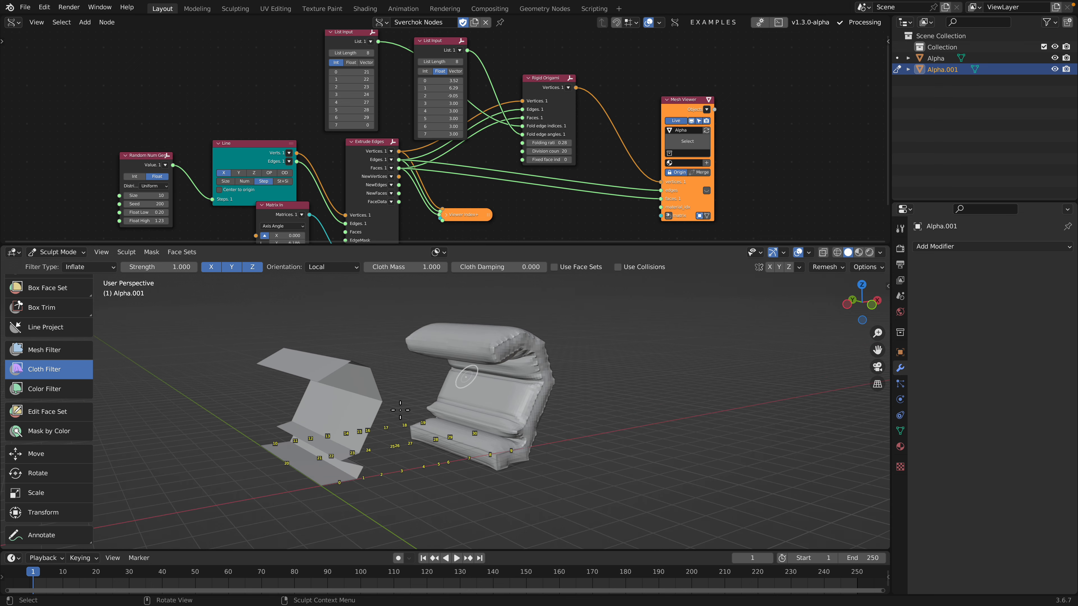
pyautogui.click(69, 255)
pyautogui.click(69, 264)
pyautogui.moveTo(475, 398); pyautogui.dragTo(436, 402, button='middle')
pyautogui.click(470, 362)
pyautogui.moveTo(471, 361); pyautogui.dragTo(442, 364, button='middle')
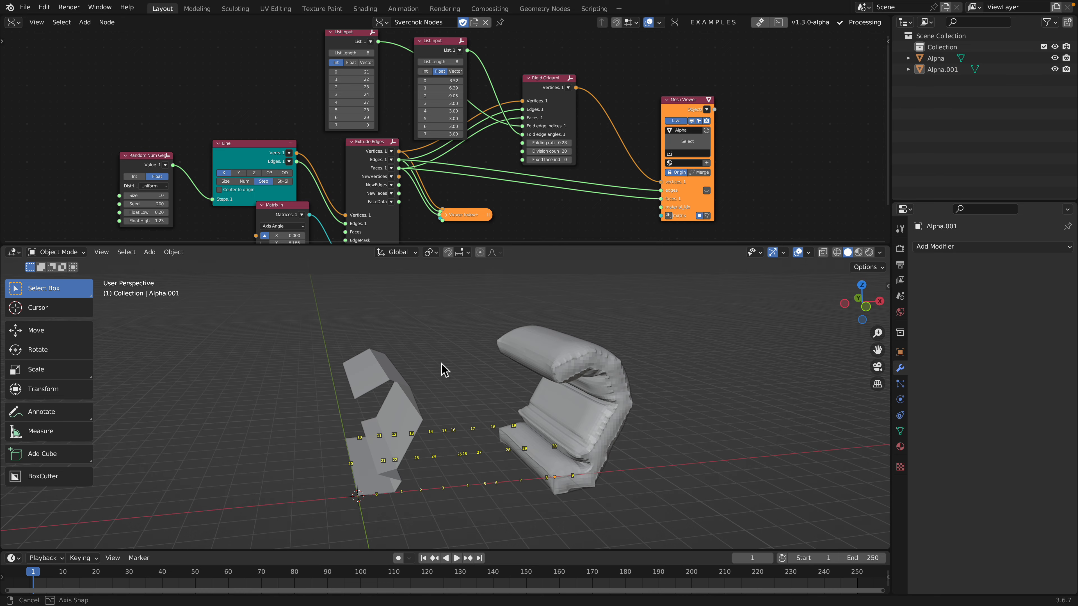
# - Save the file and then store a new incremented version as origamiX_003.blend
pyautogui.hotkey('ctrl', 's')
pyautogui.click(25, 8)
pyautogui.click(44, 87)
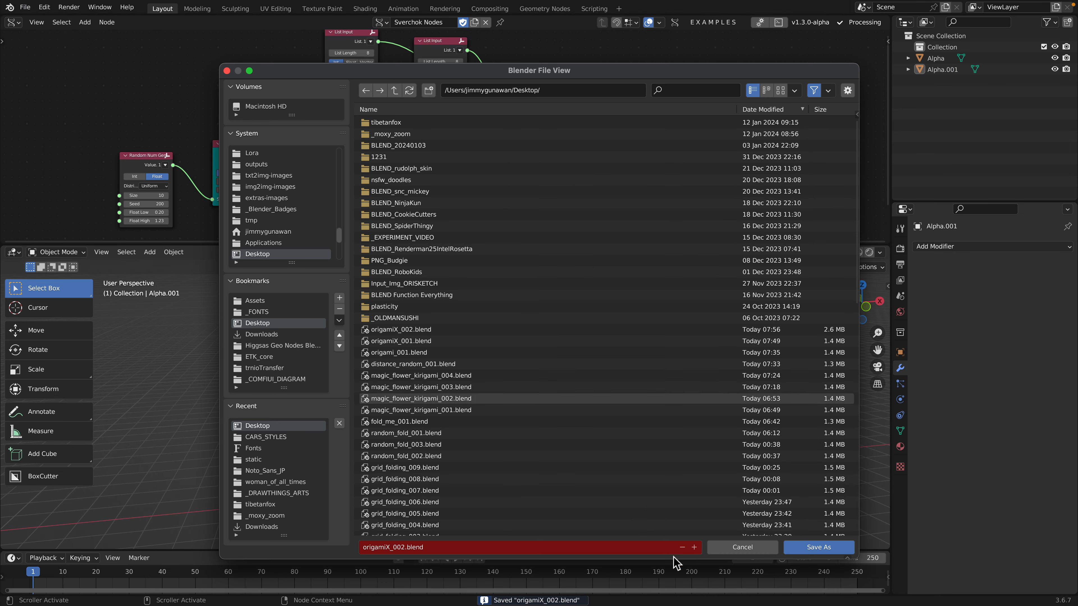
pyautogui.click(694, 548)
pyautogui.click(790, 549)
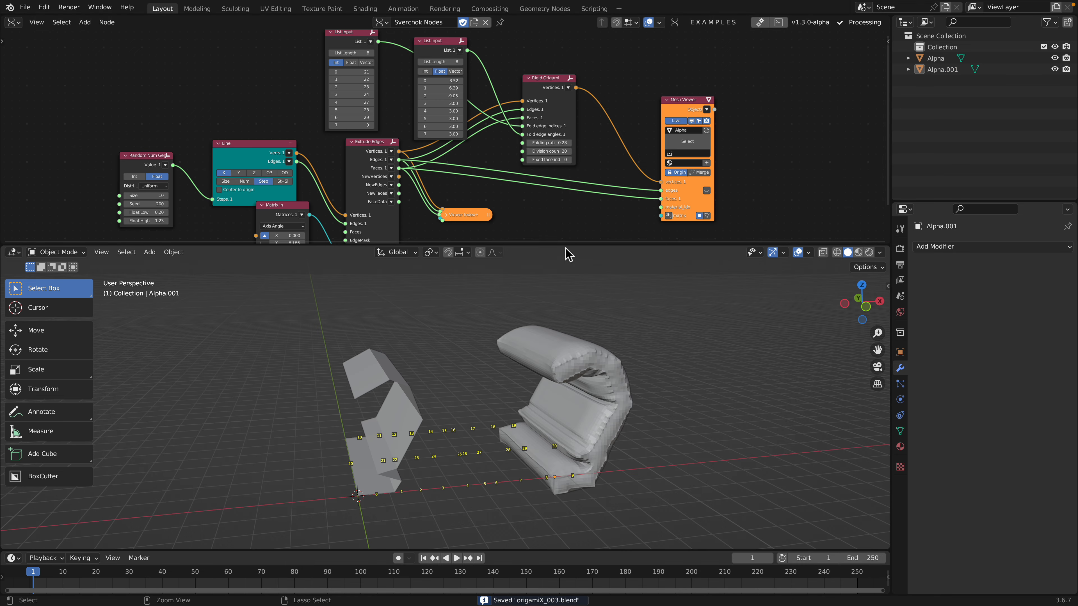
# - Enlarge the node editor and spread the Random Num Gen and Line nodes away from the Matrix In node
pyautogui.moveTo(567, 245); pyautogui.dragTo(563, 293)
pyautogui.moveTo(424, 404); pyautogui.dragTo(464, 407, button='middle')
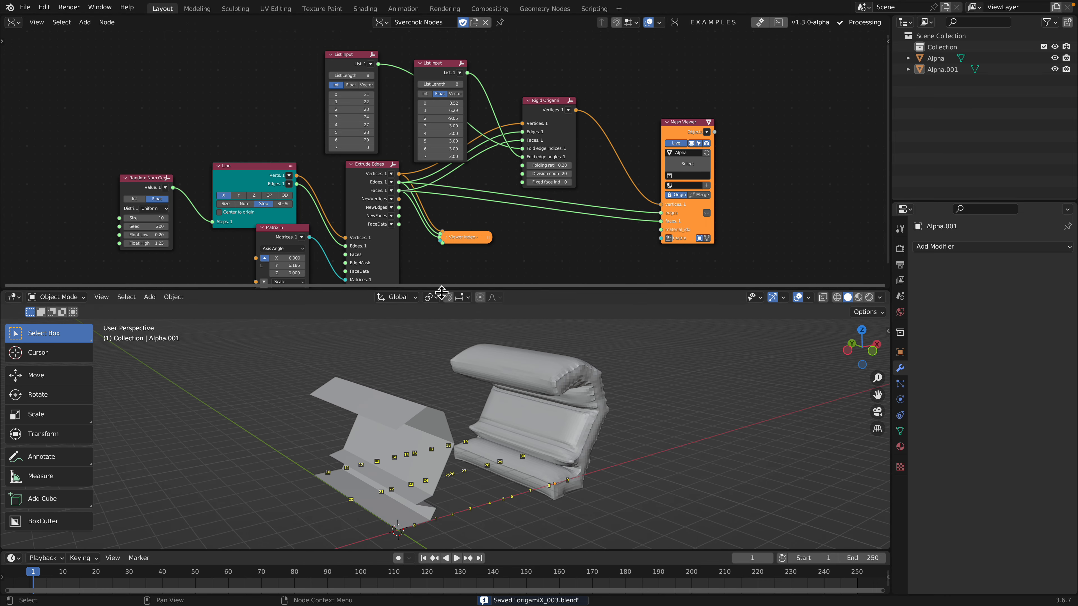
pyautogui.moveTo(443, 290); pyautogui.dragTo(443, 322)
pyautogui.moveTo(355, 227); pyautogui.dragTo(385, 183, button='middle')
pyautogui.scroll(1, 205, 191)
pyautogui.moveTo(151, 147); pyautogui.dragTo(101, 140)
pyautogui.moveTo(258, 131); pyautogui.dragTo(221, 105)
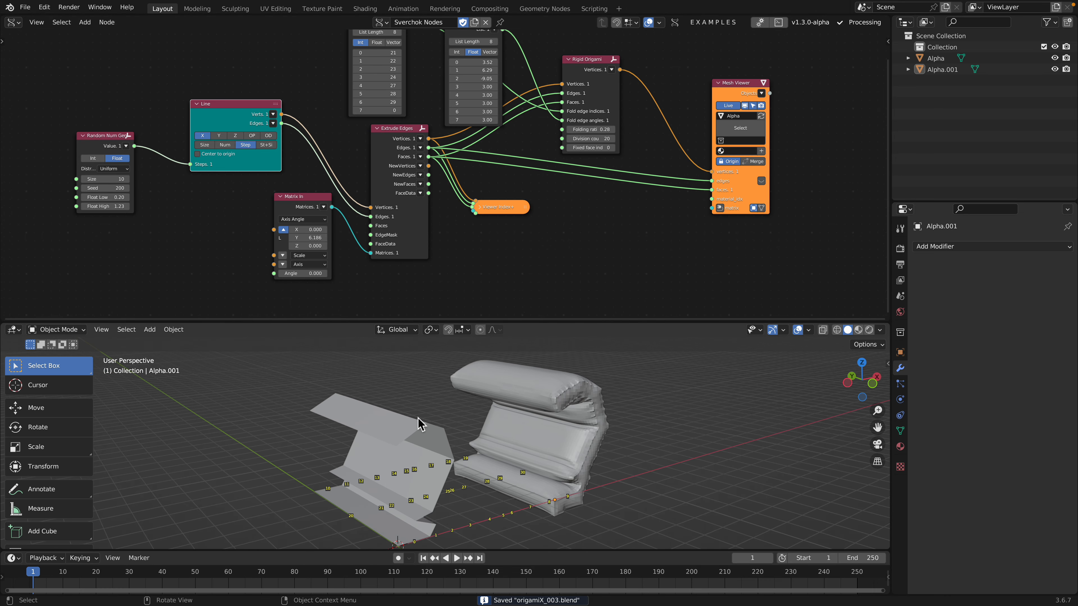
# - Select the folded Alpha strip and open the recent file magic_flower_kirigami_002.blend
pyautogui.moveTo(409, 425); pyautogui.dragTo(403, 460, button='middle')
pyautogui.click(397, 423)
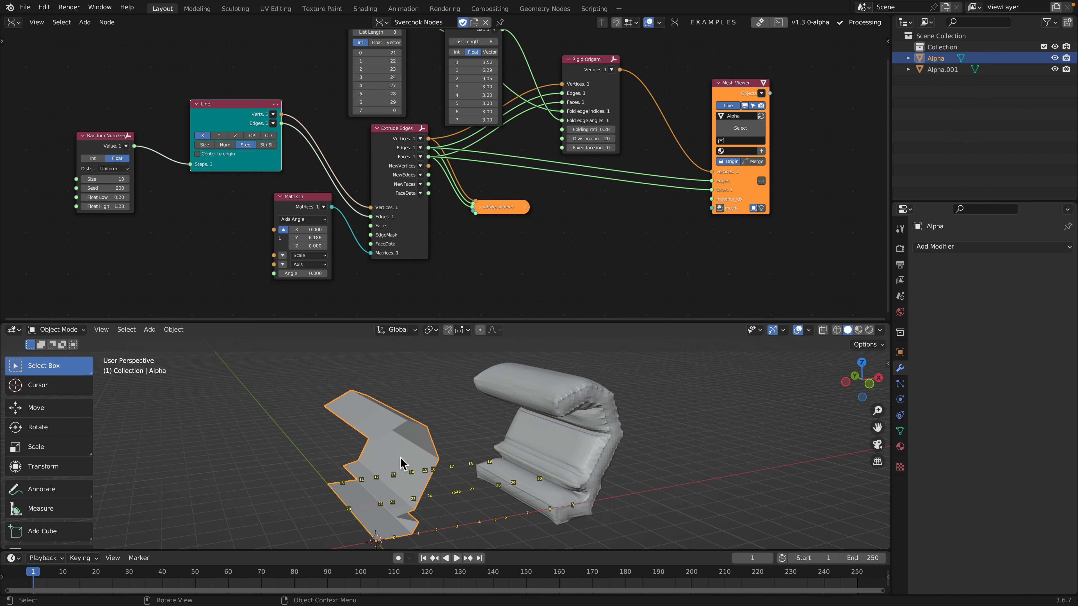
pyautogui.click(25, 8)
pyautogui.moveTo(46, 42)
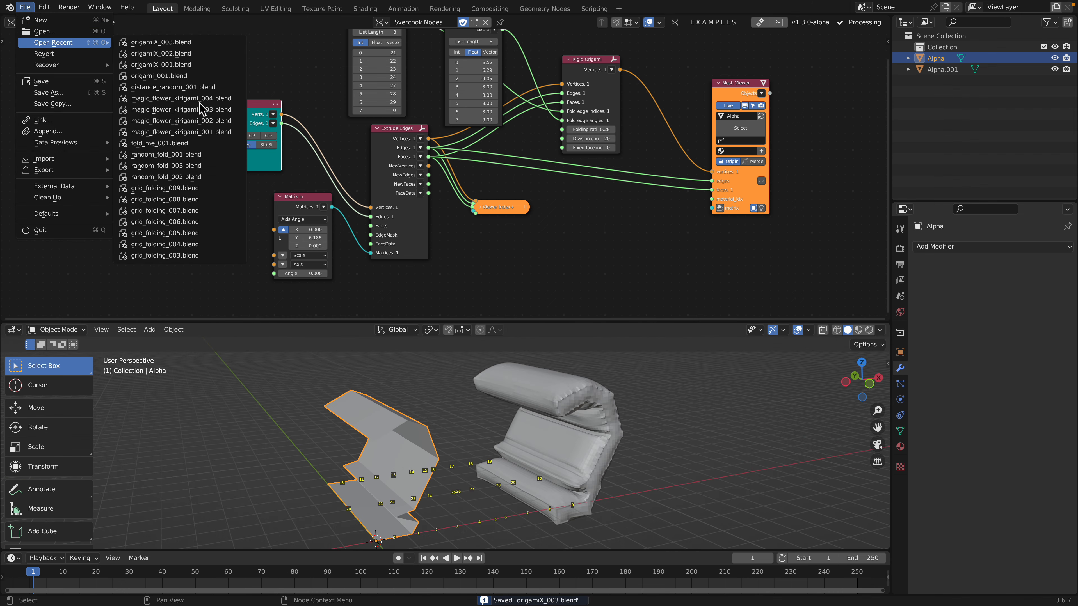
pyautogui.click(202, 121)
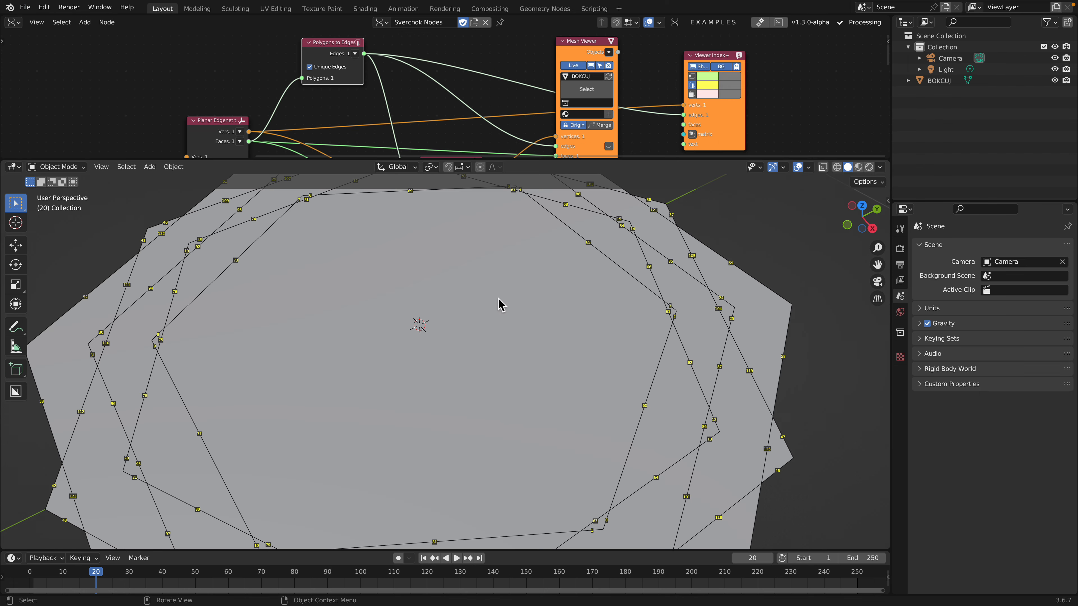
# - Enlarge the node editor to bring the chain from NGon to Rigid Origami into view above the flat pattern
pyautogui.moveTo(565, 338); pyautogui.dragTo(522, 342, button='middle')
pyautogui.scroll(-5, 502, 347)
pyautogui.scroll(2, 531, 357)
pyautogui.moveTo(594, 163); pyautogui.dragTo(593, 330)
pyautogui.moveTo(402, 173); pyautogui.dragTo(417, 109, button='middle')
pyautogui.moveTo(446, 136); pyautogui.dragTo(502, 99, button='middle')
pyautogui.scroll(-1, 407, 106)
pyautogui.moveTo(406, 106); pyautogui.dragTo(483, 76, button='middle')
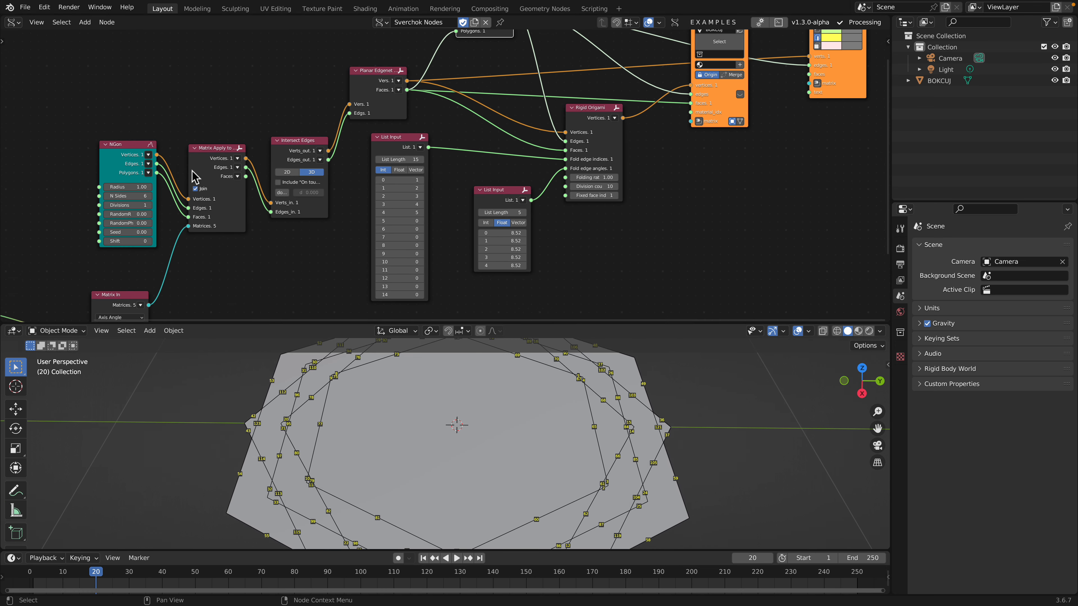
# - Rearrange the NGon, Matrix Apply and Matrix In nodes so they sit close together ahead of Intersect Edges
pyautogui.moveTo(125, 153); pyautogui.dragTo(91, 125)
pyautogui.moveTo(173, 130); pyautogui.dragTo(235, 119, button='middle')
pyautogui.scroll(-2, 244, 135)
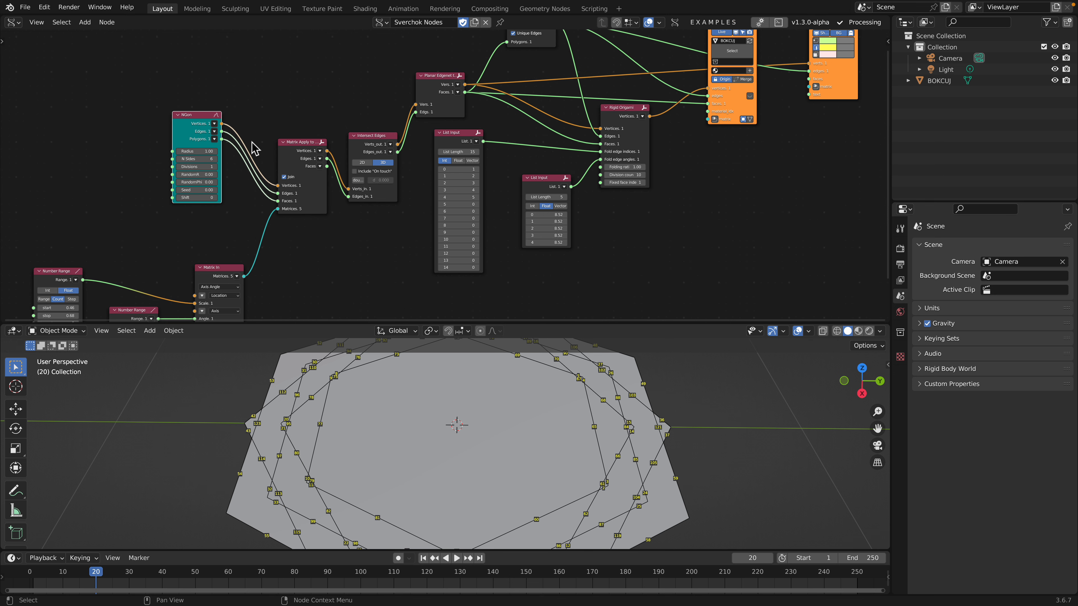
pyautogui.moveTo(199, 121); pyautogui.dragTo(226, 125)
pyautogui.moveTo(300, 141); pyautogui.dragTo(297, 134)
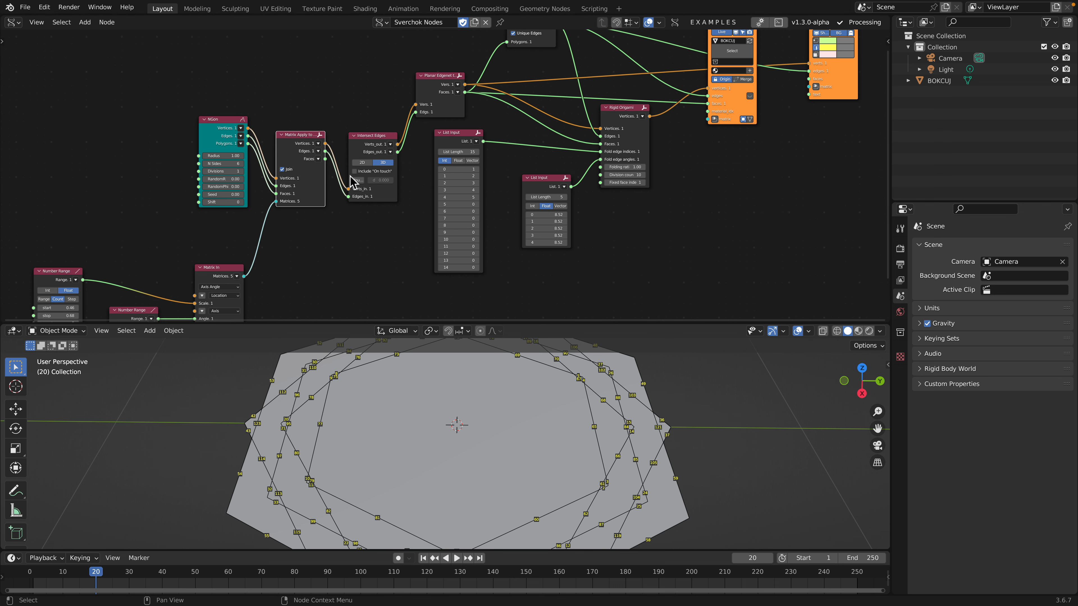
pyautogui.scroll(-1, 252, 253)
pyautogui.moveTo(252, 253); pyautogui.dragTo(367, 221, button='middle')
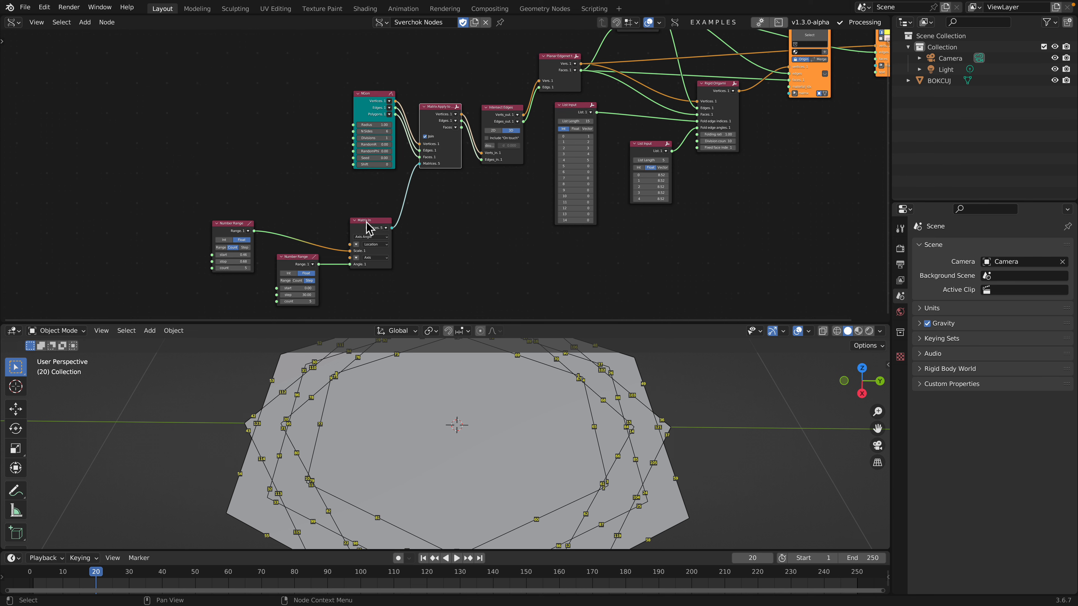
pyautogui.moveTo(366, 221); pyautogui.dragTo(365, 208)
pyautogui.scroll(2, 441, 131)
pyautogui.click(426, 125)
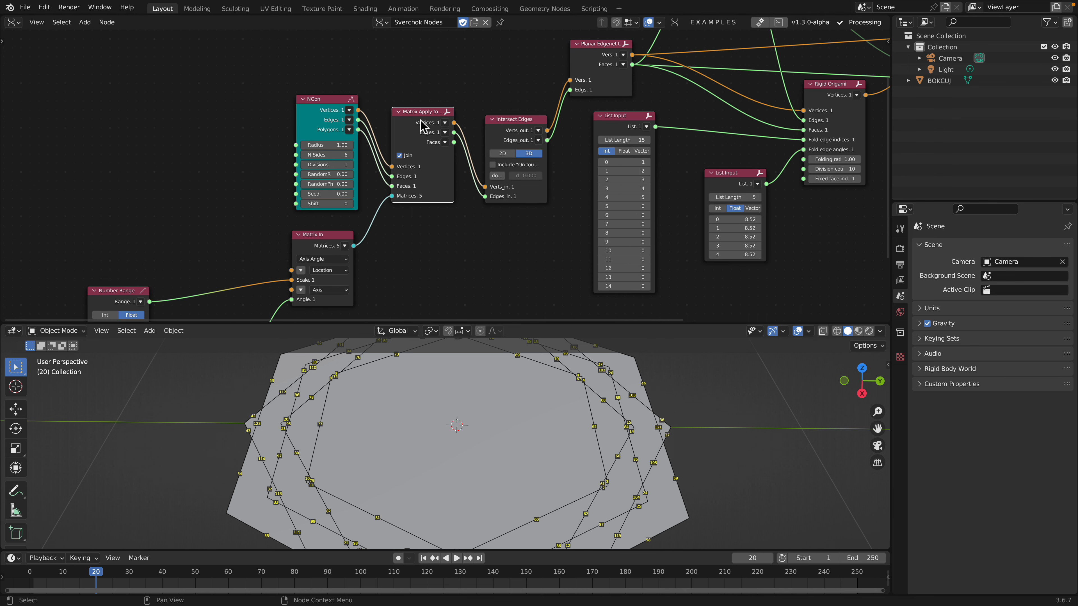
pyautogui.scroll(1, 426, 127)
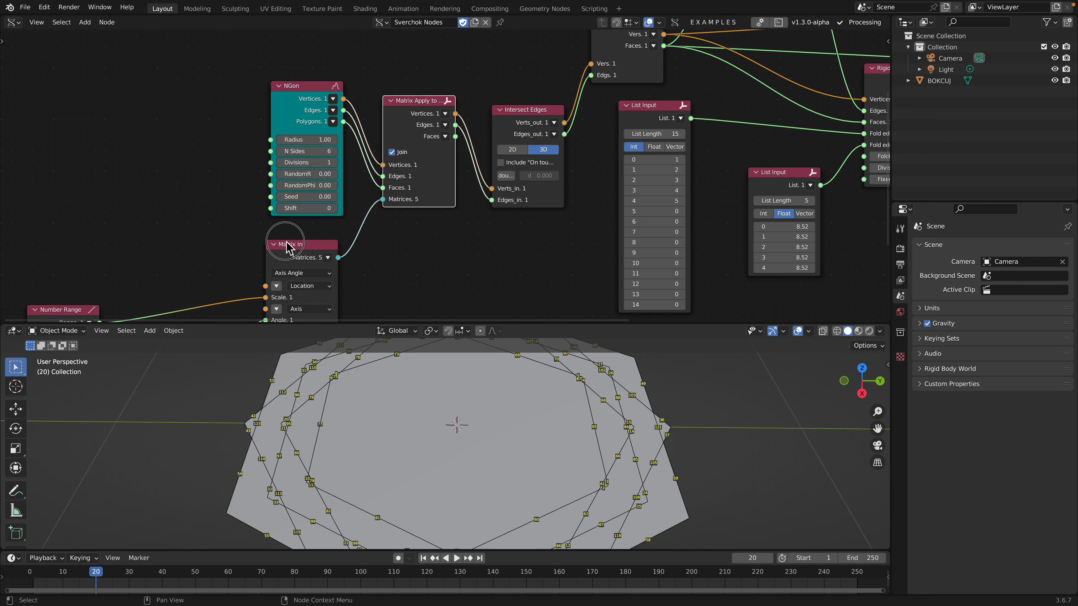
pyautogui.moveTo(286, 242); pyautogui.dragTo(287, 236)
# - Stack the two Number Range nodes directly beside the Matrix In node they feed
pyautogui.moveTo(329, 177); pyautogui.dragTo(344, 144, button='middle')
pyautogui.scroll(-2, 345, 148)
pyautogui.scroll(-1, 543, 409)
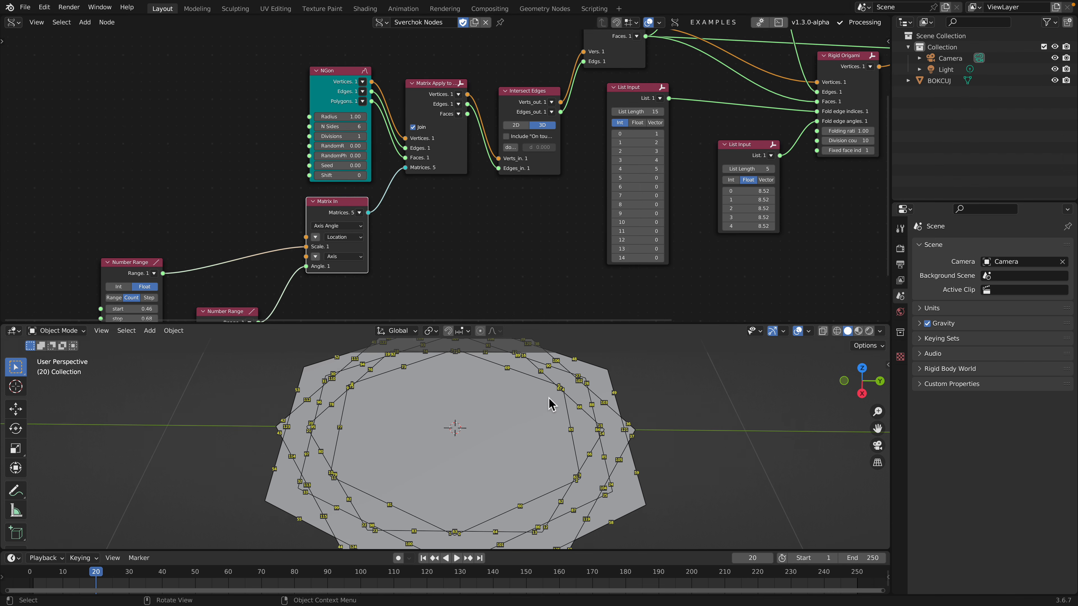
pyautogui.moveTo(621, 479); pyautogui.dragTo(477, 424, button='middle')
pyautogui.moveTo(410, 421); pyautogui.dragTo(399, 504, button='middle')
pyautogui.moveTo(445, 426); pyautogui.dragTo(451, 423, button='middle')
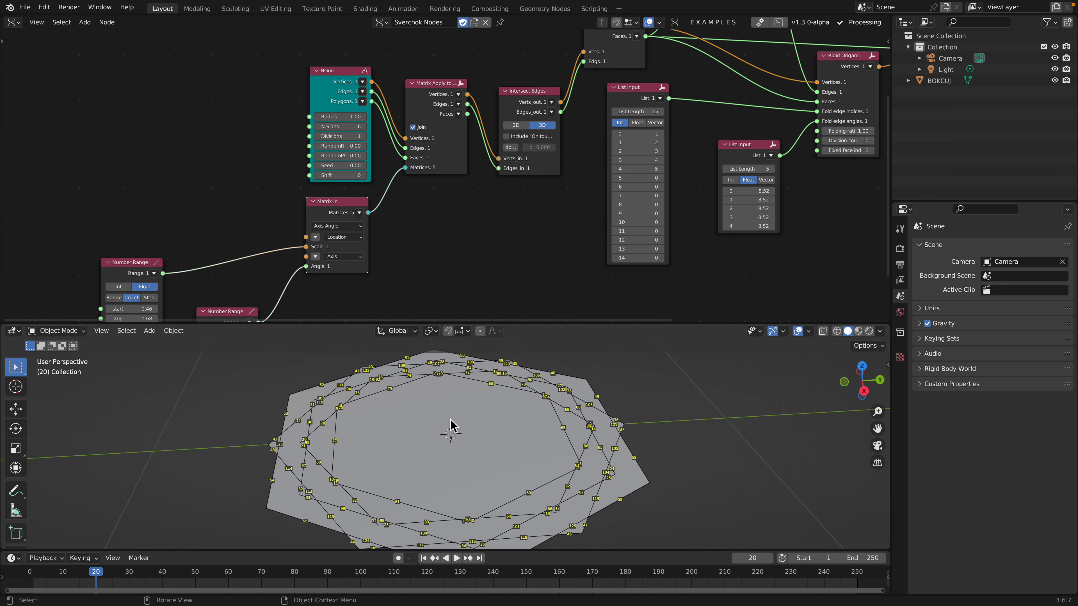
pyautogui.scroll(-2, 502, 422)
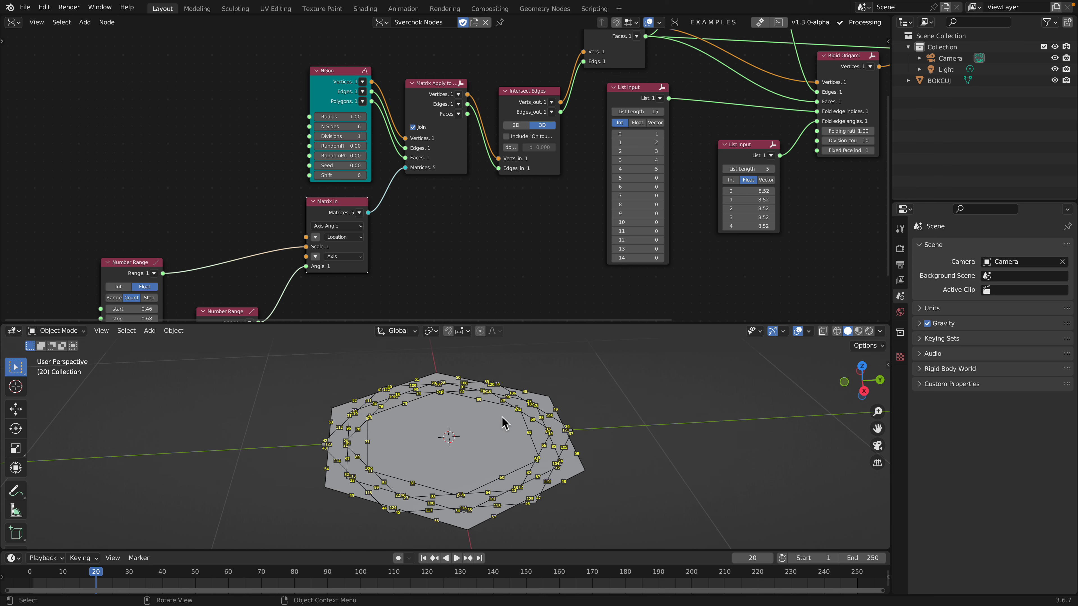
pyautogui.moveTo(128, 262); pyautogui.dragTo(189, 174)
pyautogui.moveTo(250, 312); pyautogui.dragTo(217, 256)
pyautogui.moveTo(324, 211); pyautogui.dragTo(315, 213)
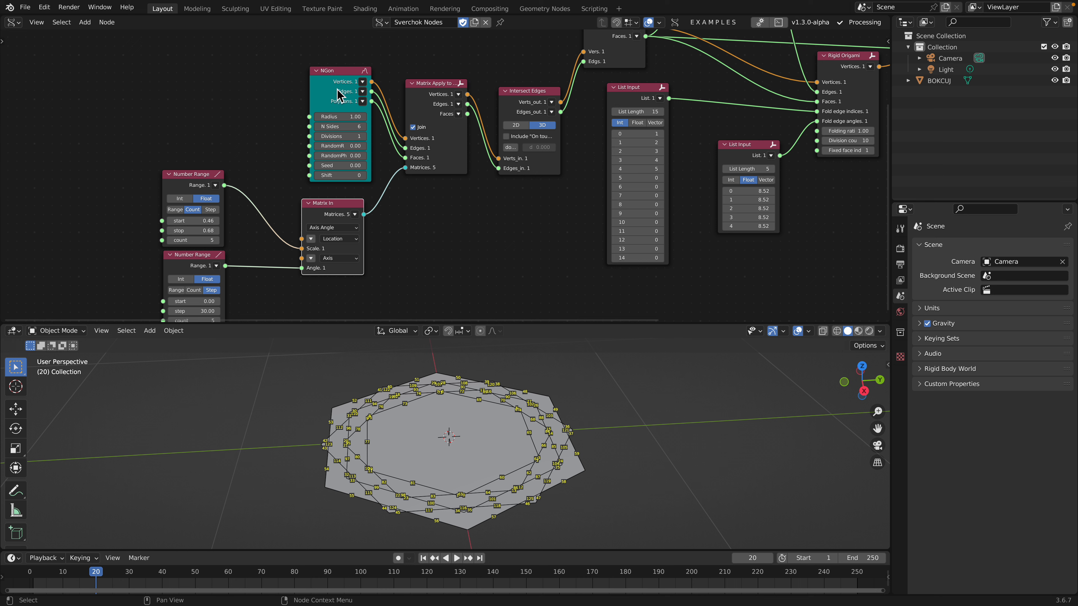
# - Fine-tune the spacing between the NGon, Matrix Apply, Matrix In and both Number Range nodes
pyautogui.moveTo(340, 87); pyautogui.dragTo(333, 68)
pyautogui.scroll(2, 333, 71)
pyautogui.moveTo(334, 96); pyautogui.dragTo(328, 145, button='middle')
pyautogui.moveTo(302, 93); pyautogui.dragTo(298, 90)
pyautogui.moveTo(401, 118); pyautogui.dragTo(398, 110)
pyautogui.moveTo(373, 238); pyautogui.dragTo(386, 188, button='middle')
pyautogui.moveTo(321, 212); pyautogui.dragTo(325, 191)
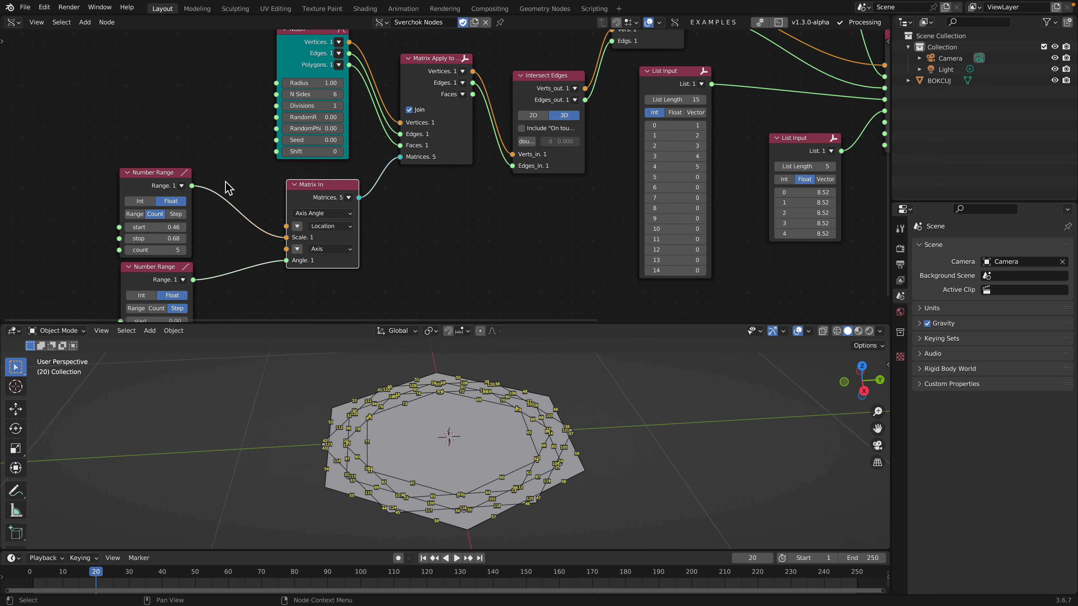
pyautogui.moveTo(159, 180); pyautogui.dragTo(167, 172)
pyautogui.moveTo(317, 205); pyautogui.dragTo(315, 209)
pyautogui.moveTo(168, 280); pyautogui.dragTo(188, 280)
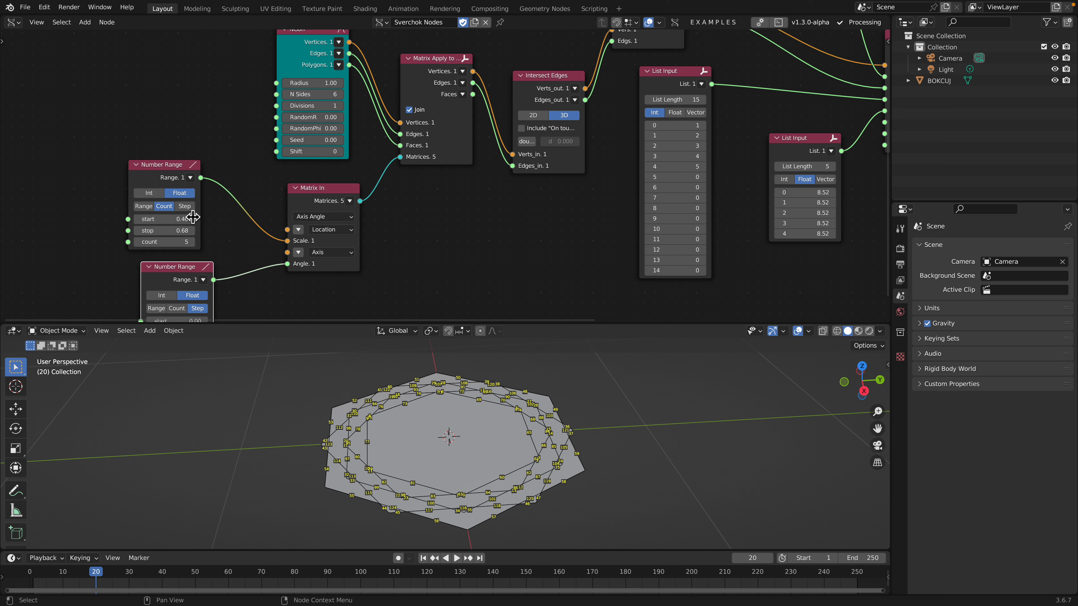
# - Set the Number Range feeding Scale to start 0.44 and stop 0.93, and save the file
pyautogui.moveTo(193, 217); pyautogui.dragTo(200, 205, button='middle')
pyautogui.moveTo(179, 221)
pyautogui.keyDown('shift'); pyautogui.mouseDown()
pyautogui.moveTo(202, 221)
pyautogui.moveTo(180, 207)
pyautogui.mouseUp(); pyautogui.keyUp('shift')
pyautogui.moveTo(429, 446); pyautogui.dragTo(474, 466, button='middle')
pyautogui.press('super+s')
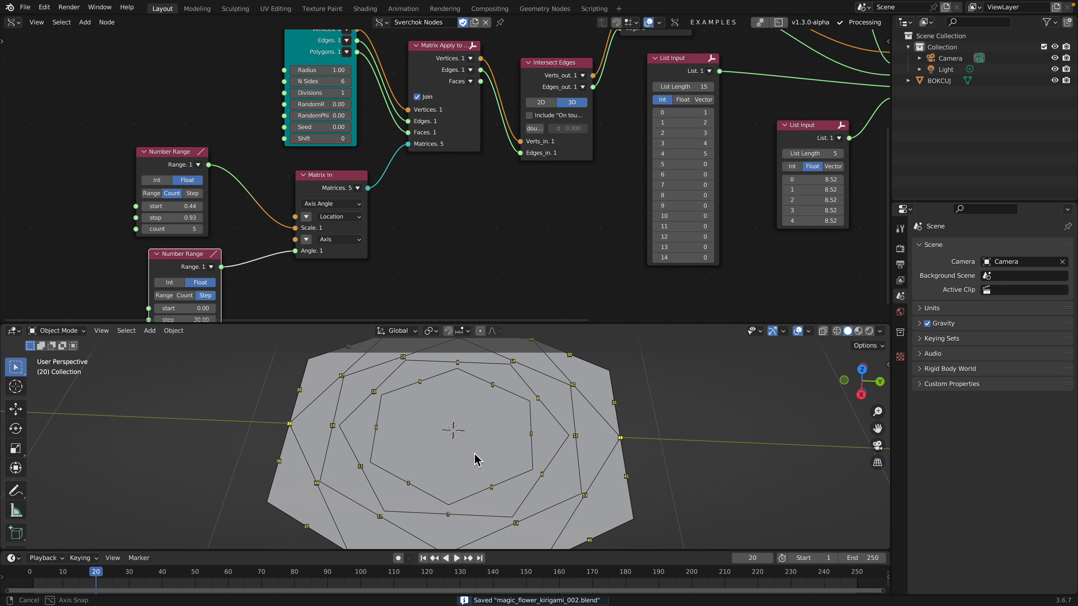
# - Try an angle step of 38.10 in the Number Range feeding Angle, and restore it to 30
pyautogui.scroll(-3, 288, 251)
pyautogui.moveTo(187, 241); pyautogui.dragTo(176, 237)
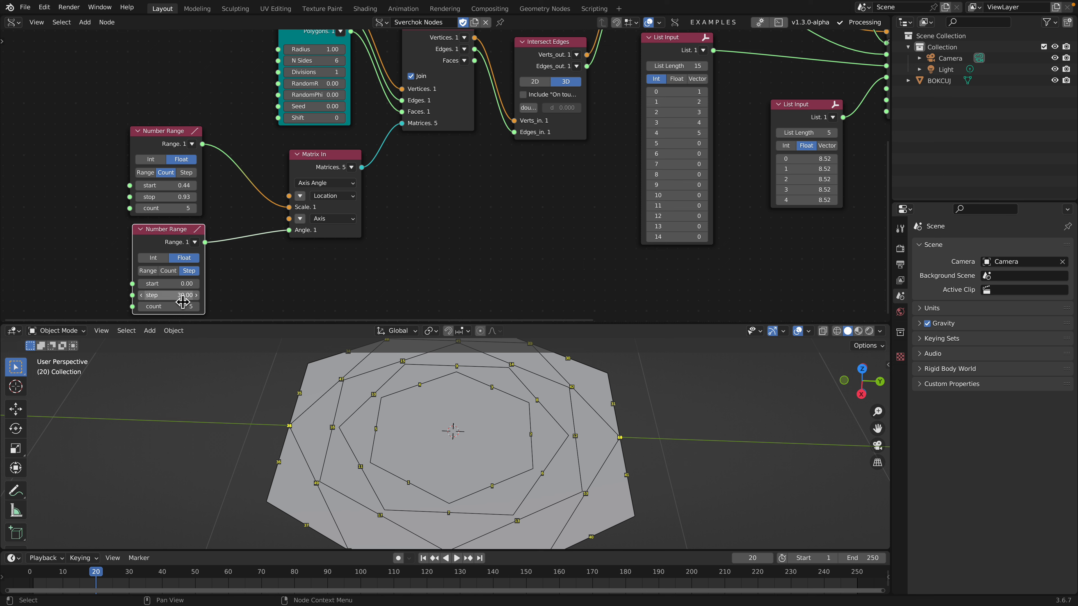
pyautogui.moveTo(170, 301); pyautogui.dragTo(191, 301)
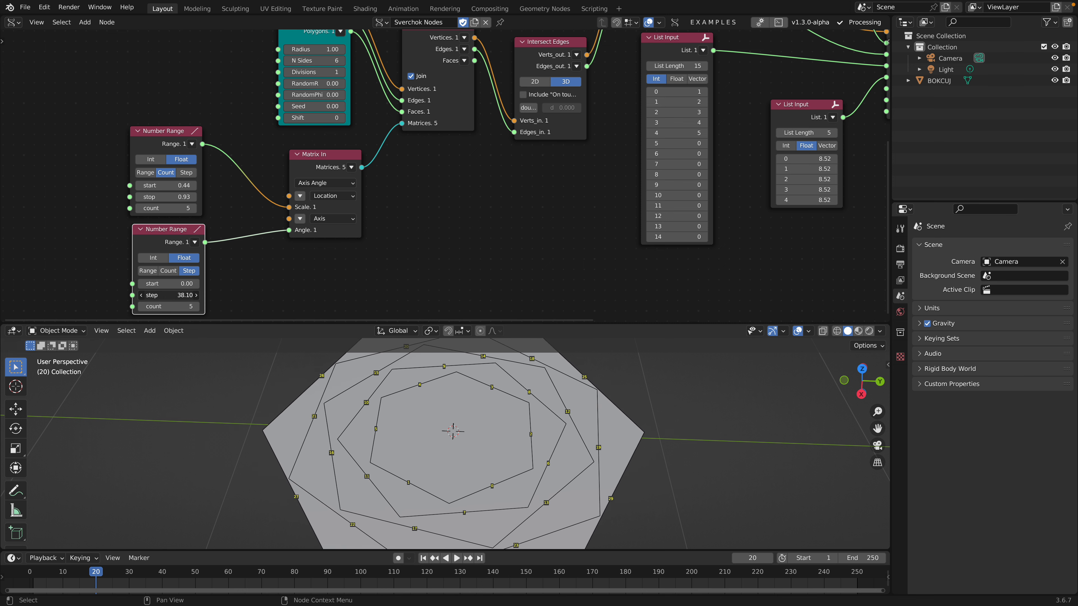
pyautogui.click(170, 300)
pyautogui.write('30')
pyautogui.press('Return')
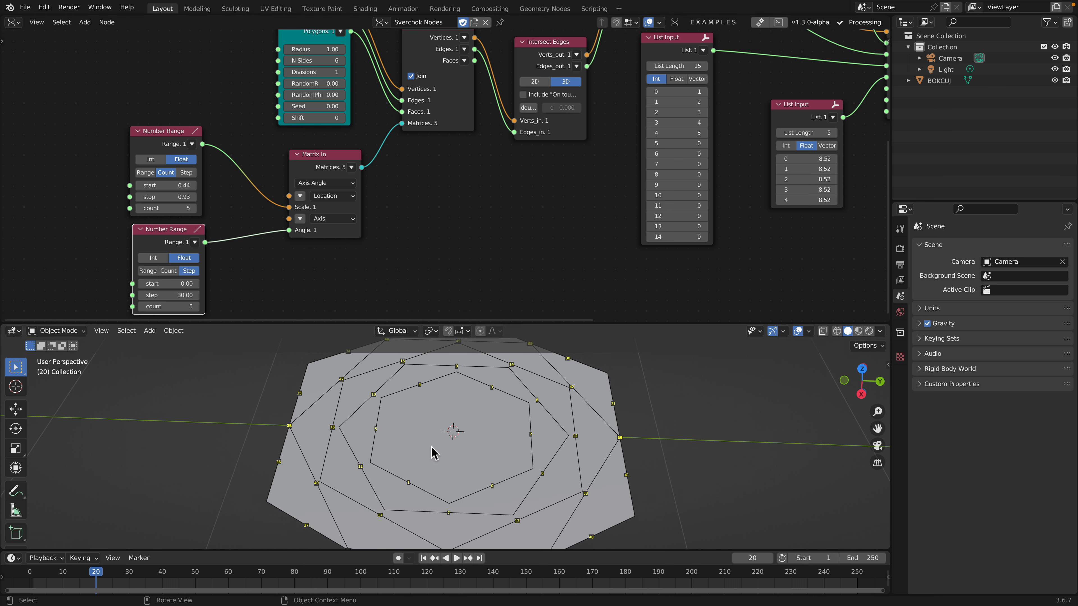
# - Reposition the Matrix Apply and Intersect Edges nodes, and save the file
pyautogui.scroll(3, 457, 202)
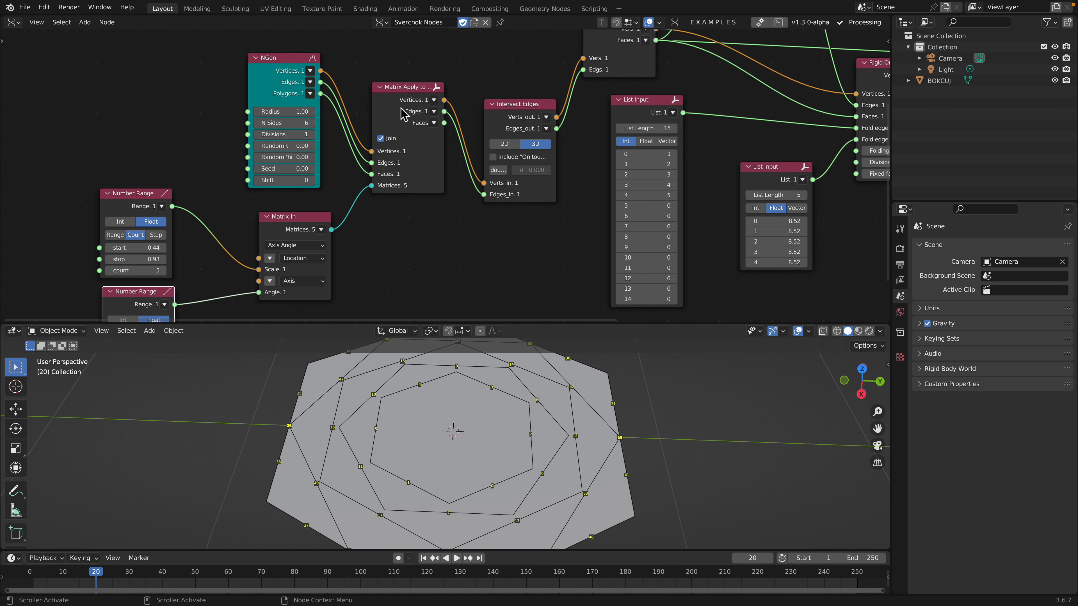
pyautogui.moveTo(396, 113); pyautogui.dragTo(392, 135)
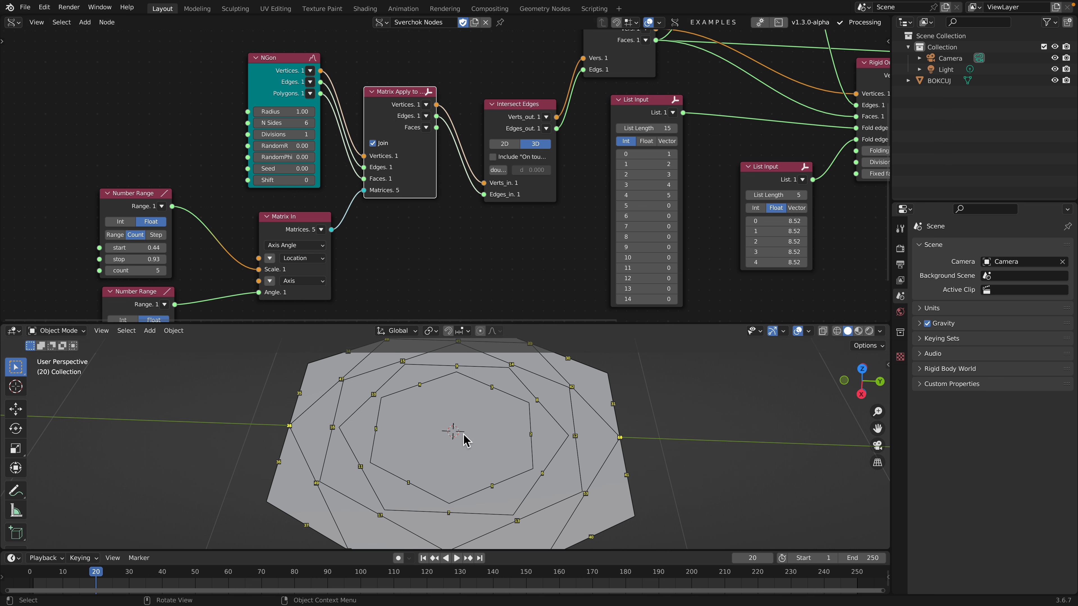
pyautogui.moveTo(511, 114); pyautogui.dragTo(518, 94)
pyautogui.hotkey('ctrl', 's')
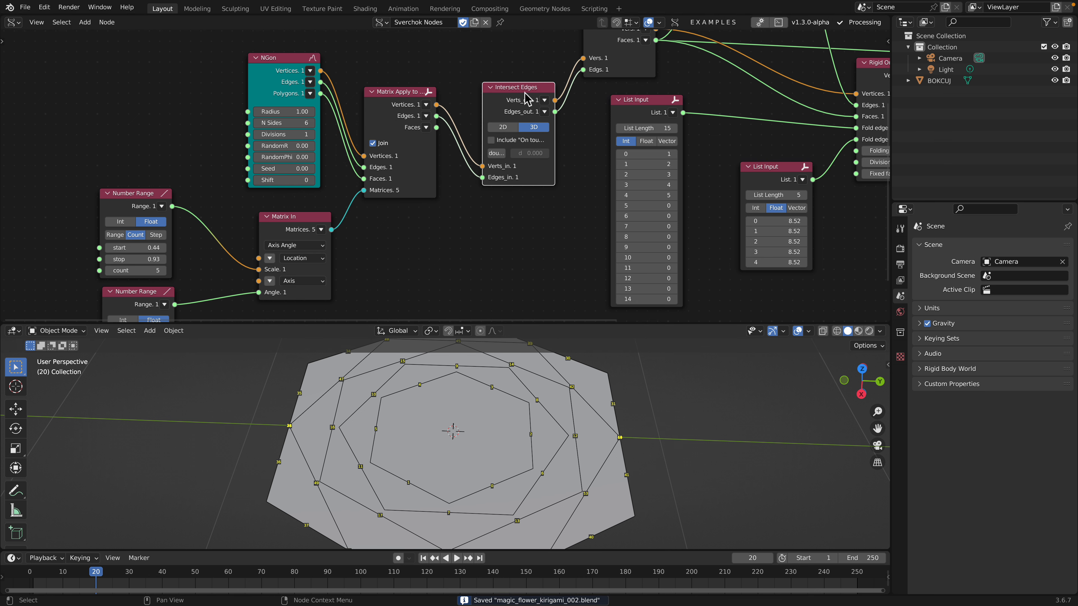
# - Set the scale Number Range's stop to 0.67 and select the BOKCUJ mesh
pyautogui.moveTo(382, 161); pyautogui.dragTo(385, 130, button='middle')
pyautogui.moveTo(146, 231); pyautogui.dragTo(110, 228)
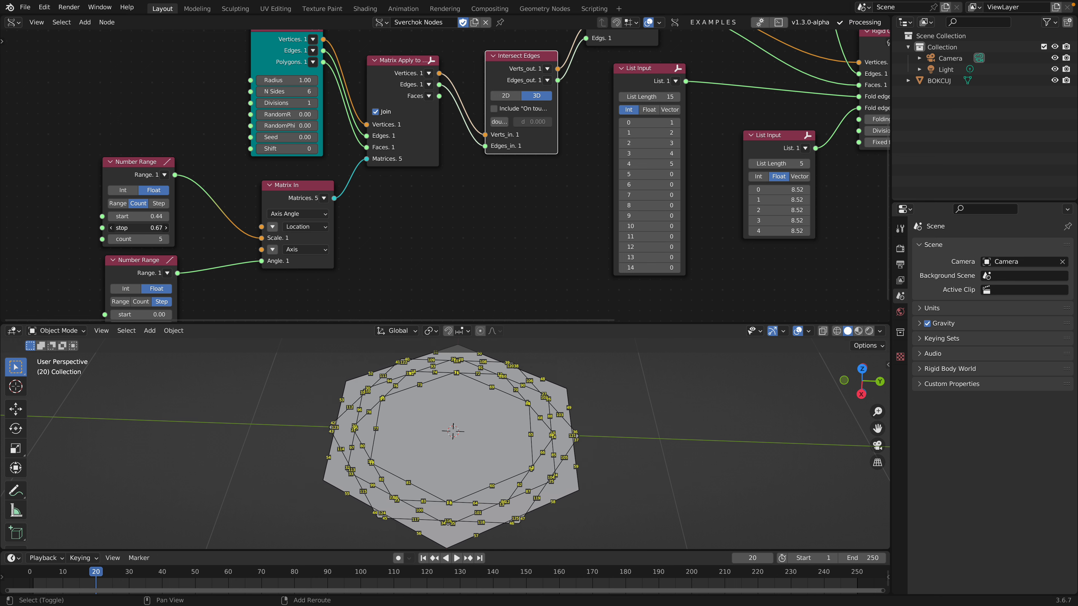
pyautogui.click(382, 420)
pyautogui.scroll(2, 390, 428)
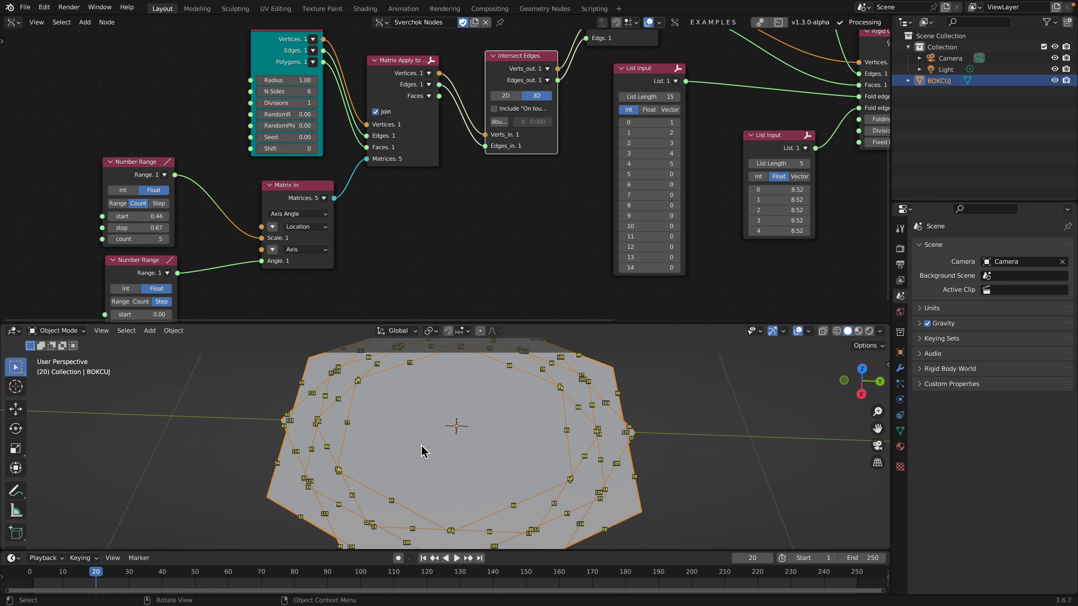
pyautogui.moveTo(472, 447); pyautogui.dragTo(516, 438, button='middle')
pyautogui.click(657, 429)
pyautogui.click(606, 429)
pyautogui.moveTo(606, 429)
pyautogui.mouseDown(button='middle')
pyautogui.moveTo(599, 407)
pyautogui.moveTo(598, 418)
pyautogui.mouseUp(button='middle')
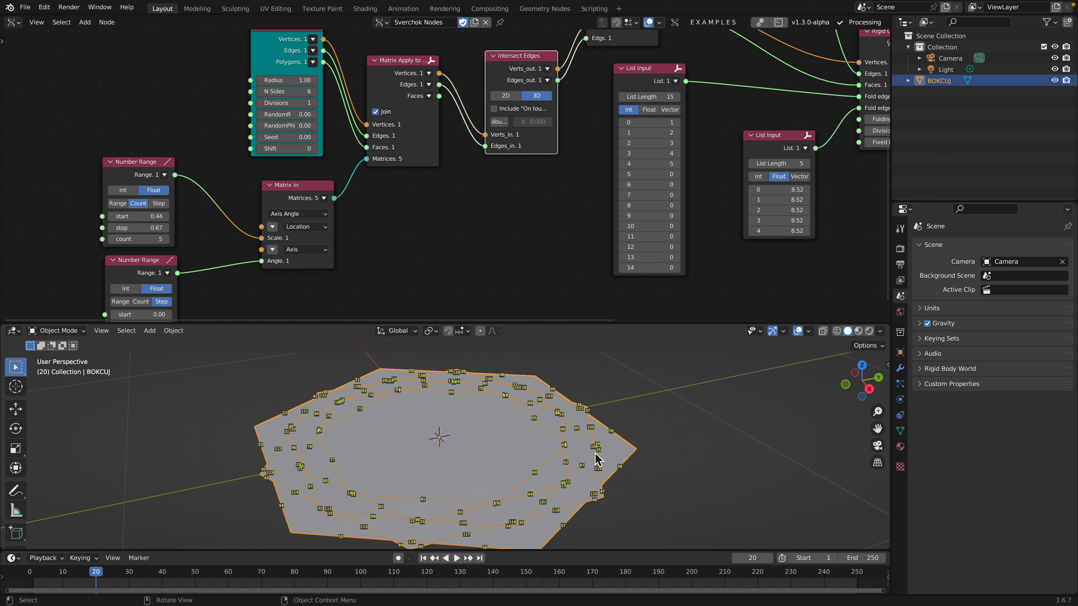
# - Test the Rigid Origami node's folding ratio on the pattern, keeping it at 1.00
pyautogui.moveTo(501, 161); pyautogui.dragTo(407, 181, button='middle')
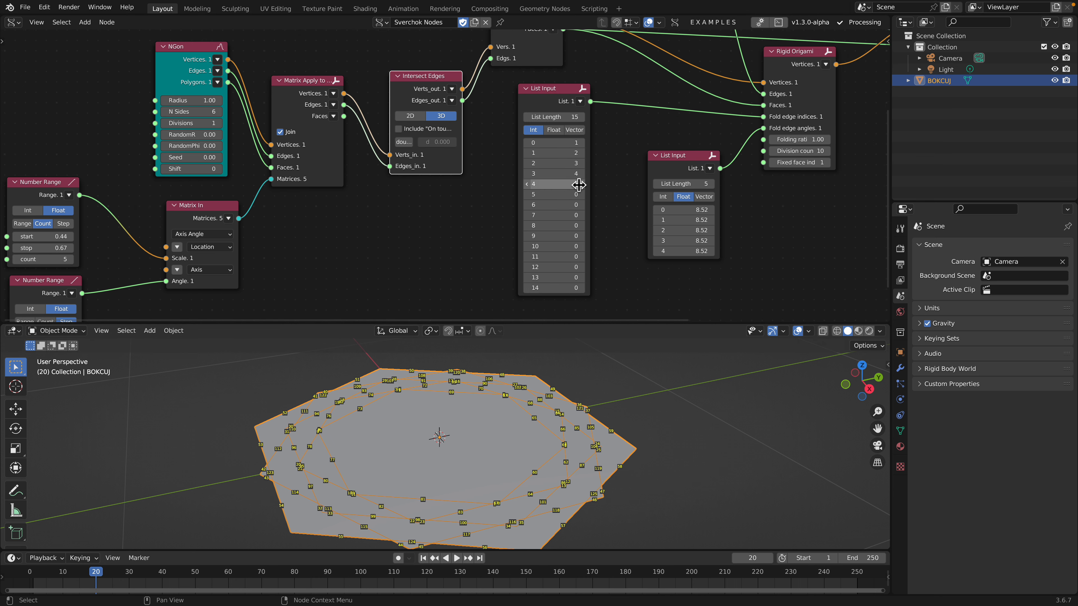
pyautogui.moveTo(682, 138); pyautogui.dragTo(581, 178, button='middle')
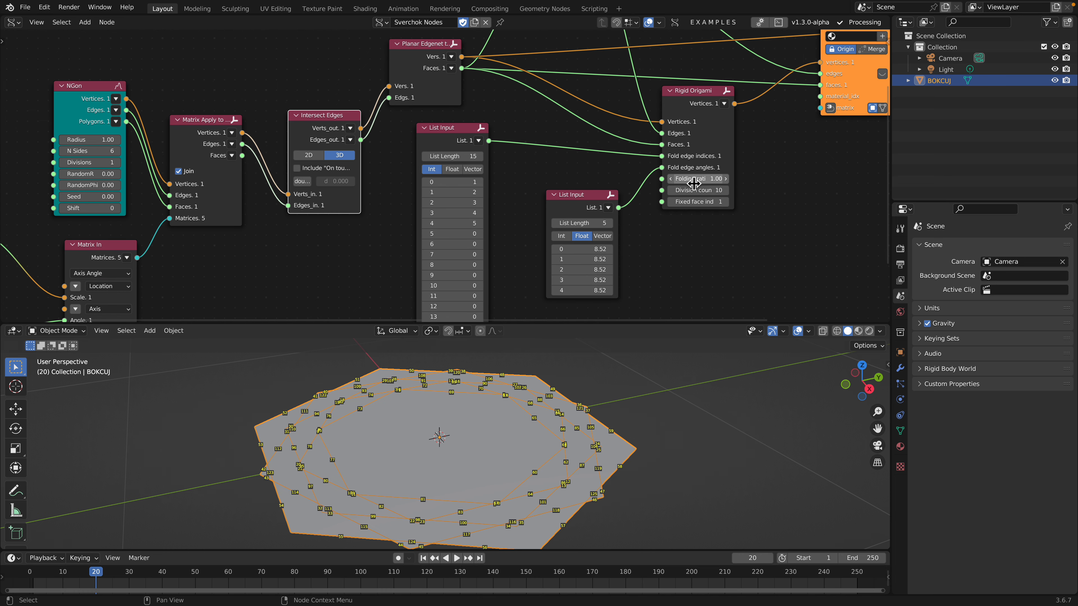
pyautogui.moveTo(694, 179); pyautogui.dragTo(684, 179)
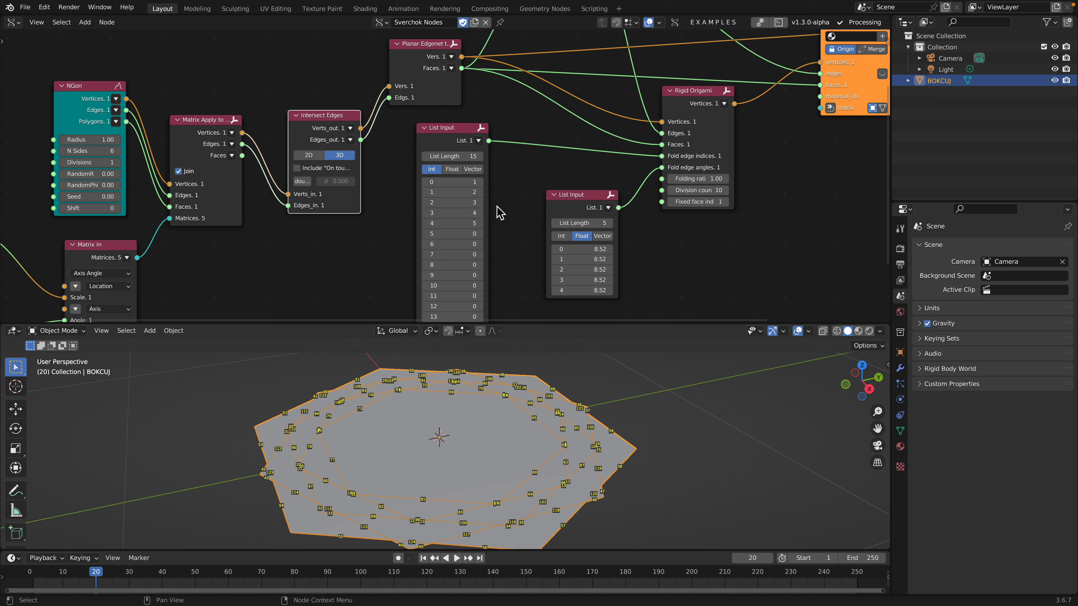
# - Set items 0 and 1 of the fold edge indices List Input to 123 and 124
pyautogui.scroll(2, 517, 435)
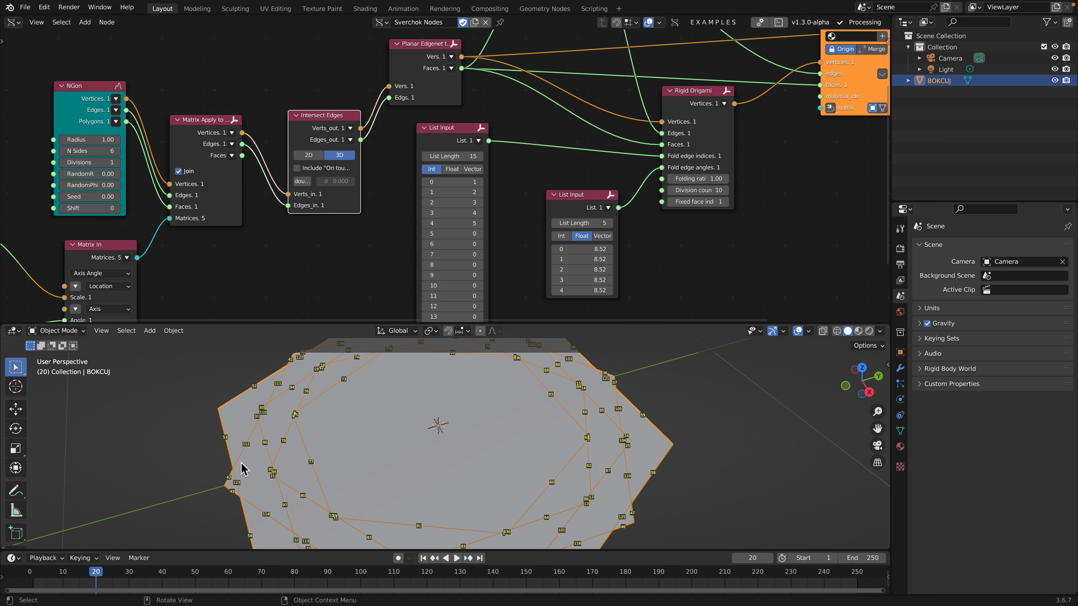
pyautogui.click(463, 185)
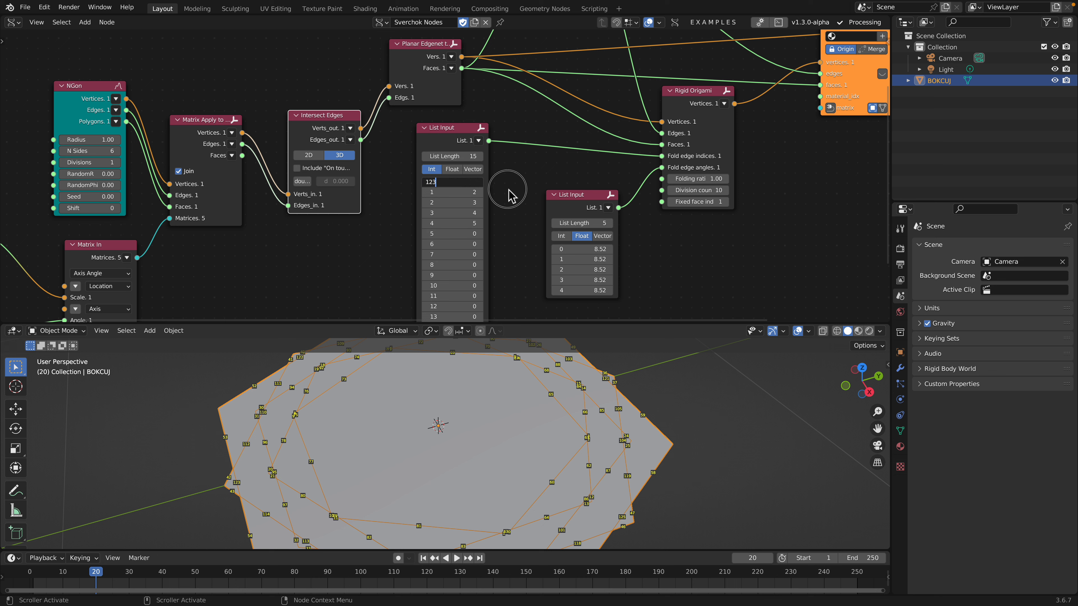
pyautogui.write('123')
pyautogui.press('Return')
pyautogui.moveTo(348, 408); pyautogui.dragTo(295, 425, button='middle')
pyautogui.moveTo(283, 416); pyautogui.dragTo(297, 402, button='middle')
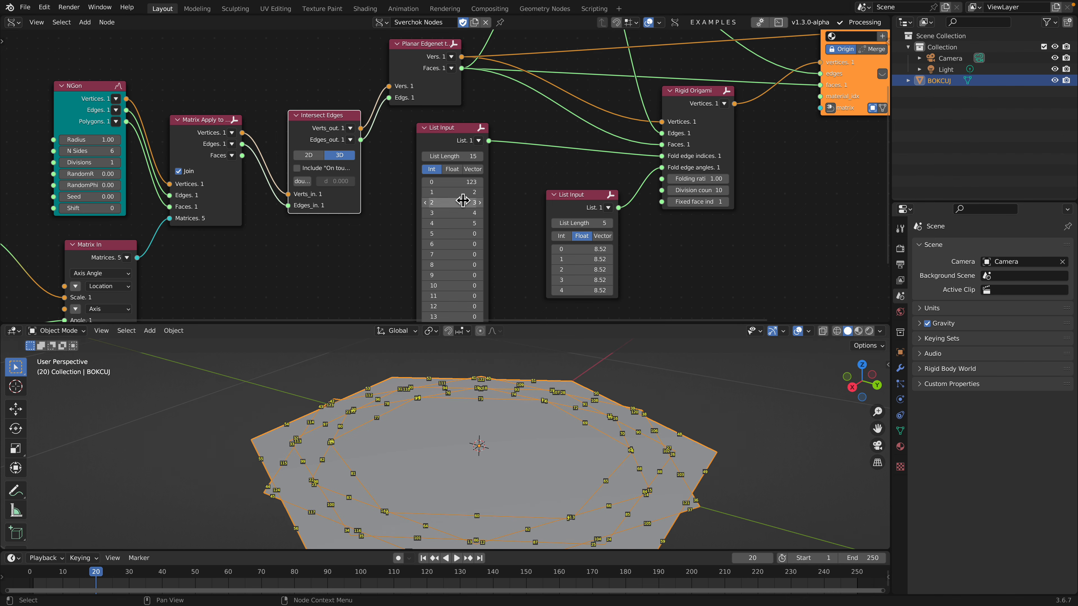
pyautogui.click(476, 193)
pyautogui.write('124')
pyautogui.press('Return')
# - Set items 2 and 3 of the fold edge indices List Input to 125 and 120
pyautogui.moveTo(583, 448); pyautogui.dragTo(374, 467, button='middle')
pyautogui.click(469, 204)
pyautogui.write('125')
pyautogui.press('Return')
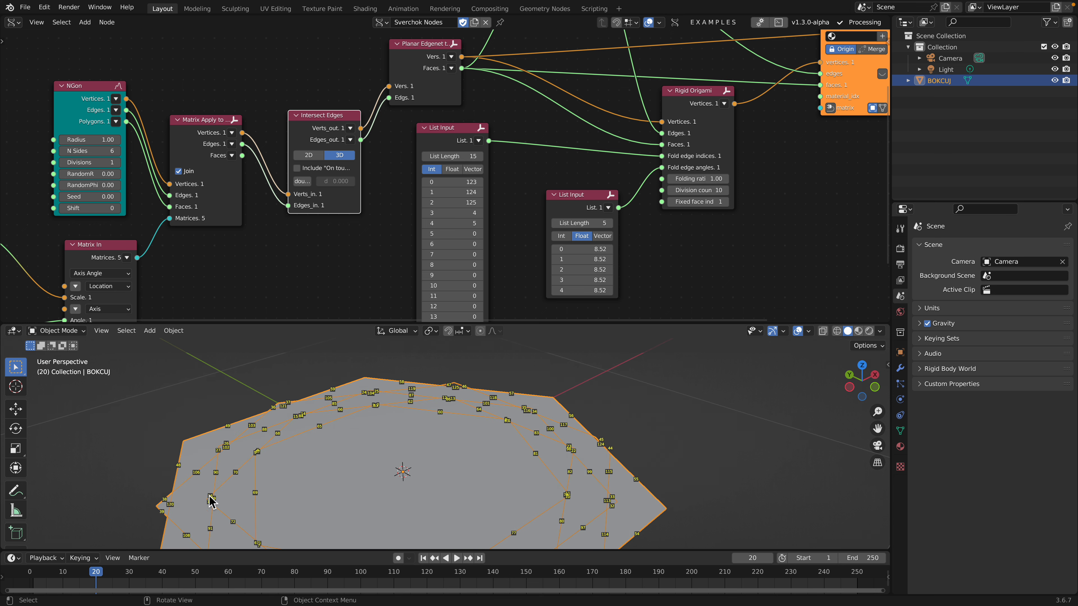
pyautogui.click(462, 213)
pyautogui.press('Return')
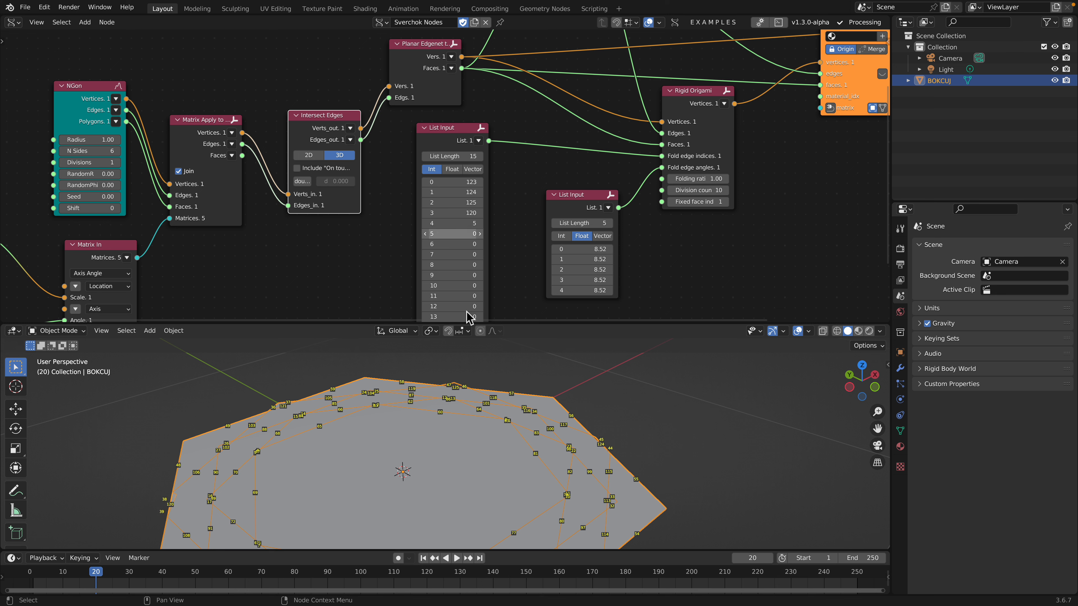
# - Enlarge the 3D viewport, sweep the Rigid Origami folding ratio down to 0.01 and set it to 0.97
pyautogui.moveTo(601, 325); pyautogui.dragTo(633, 203)
pyautogui.moveTo(616, 151); pyautogui.dragTo(583, 154, button='middle')
pyautogui.scroll(1, 611, 130)
pyautogui.moveTo(684, 115); pyautogui.dragTo(551, 115)
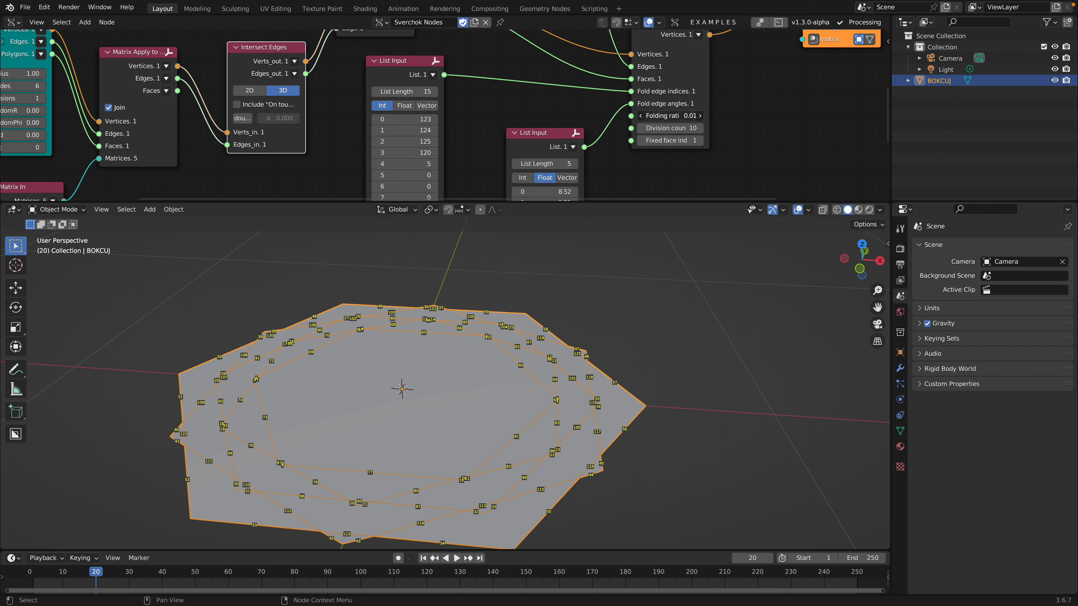
pyautogui.moveTo(671, 115); pyautogui.dragTo(696, 116)
pyautogui.moveTo(613, 373); pyautogui.dragTo(422, 433, button='middle')
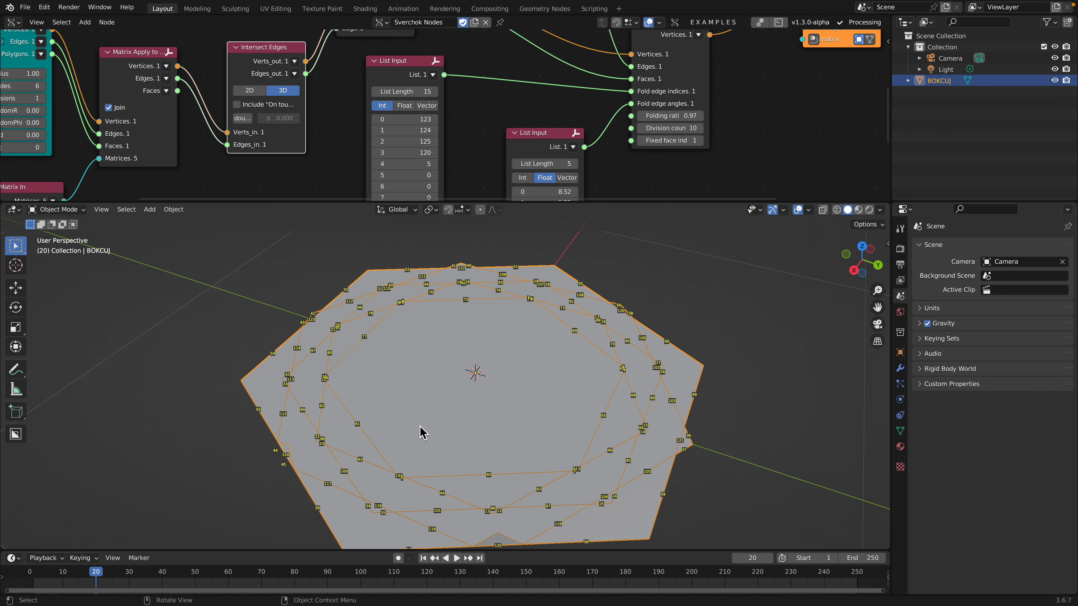
# - Examine the folded kirigami flower from several angles and enlarge the node editor to view the Rigid Origami setup
pyautogui.moveTo(519, 488); pyautogui.dragTo(564, 411, button='middle')
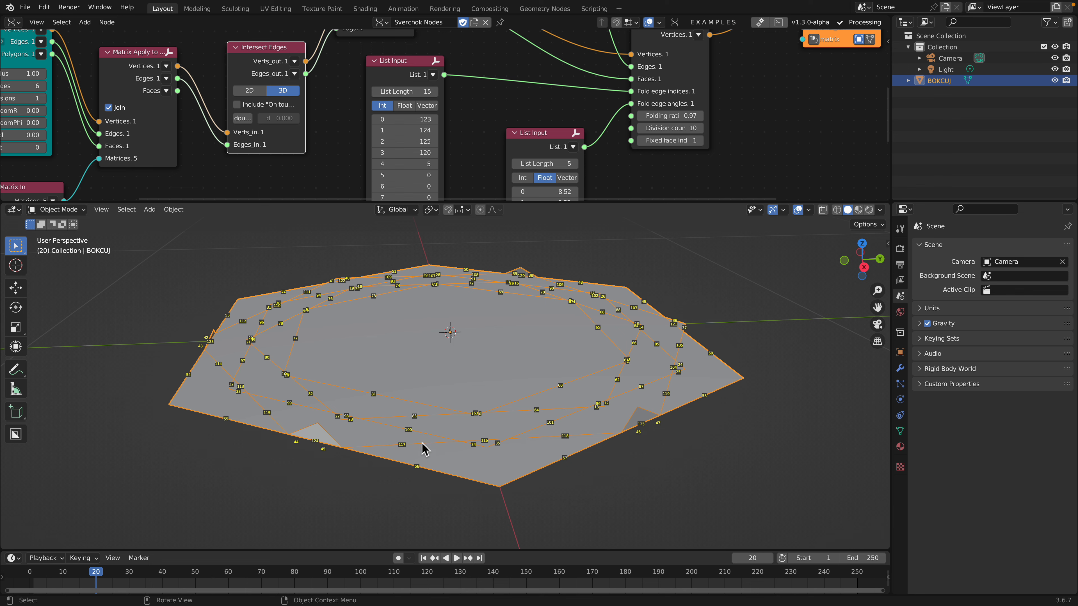
pyautogui.moveTo(515, 456); pyautogui.dragTo(478, 472, button='middle')
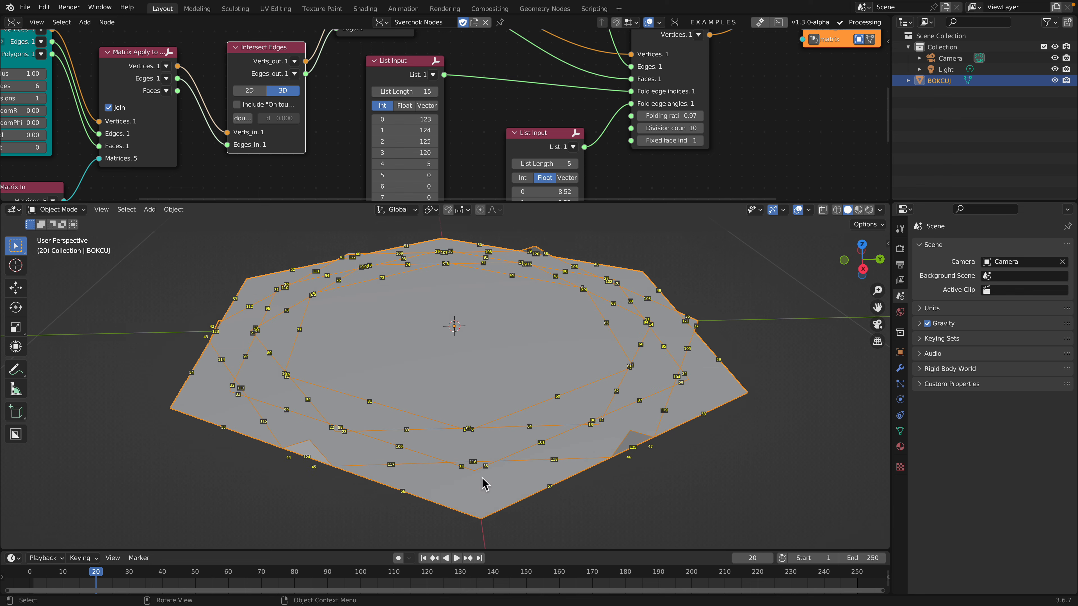
pyautogui.scroll(1, 485, 484)
pyautogui.scroll(-2, 486, 506)
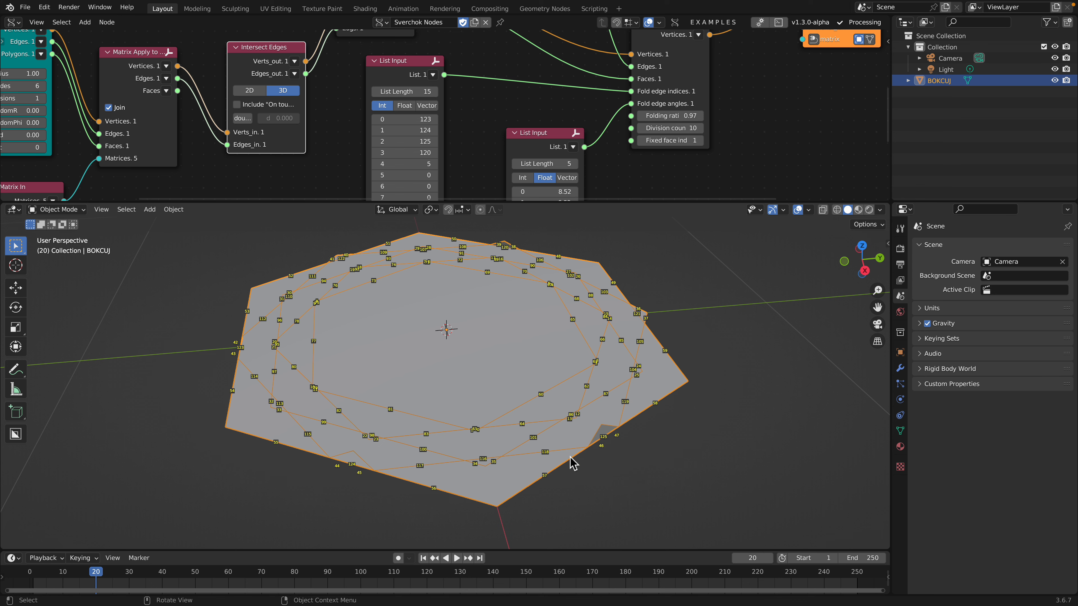
pyautogui.moveTo(573, 463); pyautogui.dragTo(582, 414, button='middle')
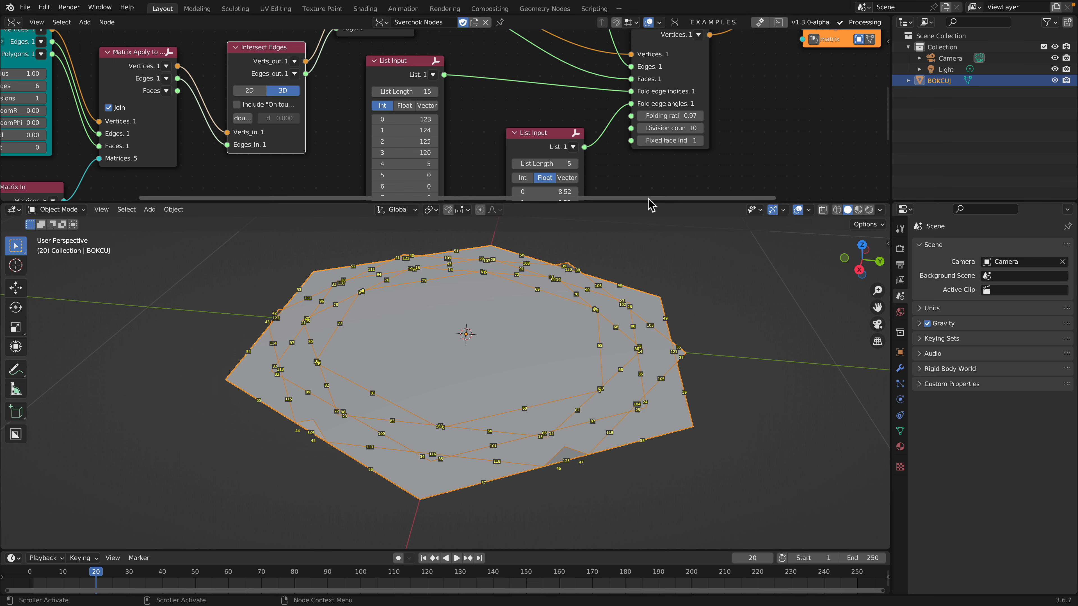
pyautogui.moveTo(650, 202); pyautogui.dragTo(552, 290)
pyautogui.scroll(2, 501, 242)
pyautogui.moveTo(562, 153); pyautogui.dragTo(560, 153)
pyautogui.scroll(-4, 547, 204)
# - Reopen the recent file origamiX_003.blend, discarding the unsaved changes to the kirigami flower file
pyautogui.click(25, 7)
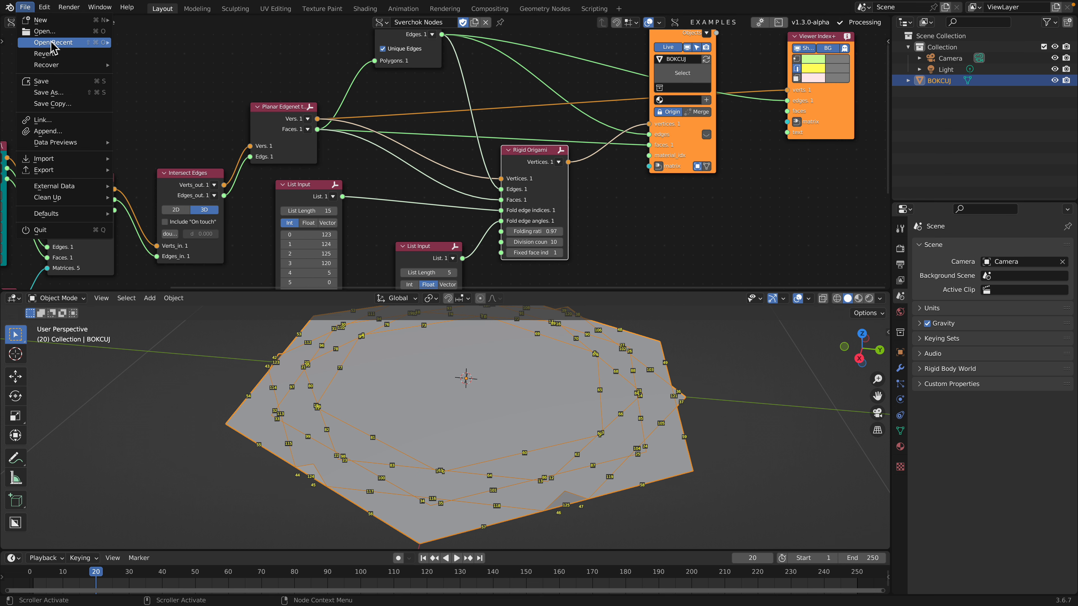
pyautogui.moveTo(51, 41)
pyautogui.click(159, 55)
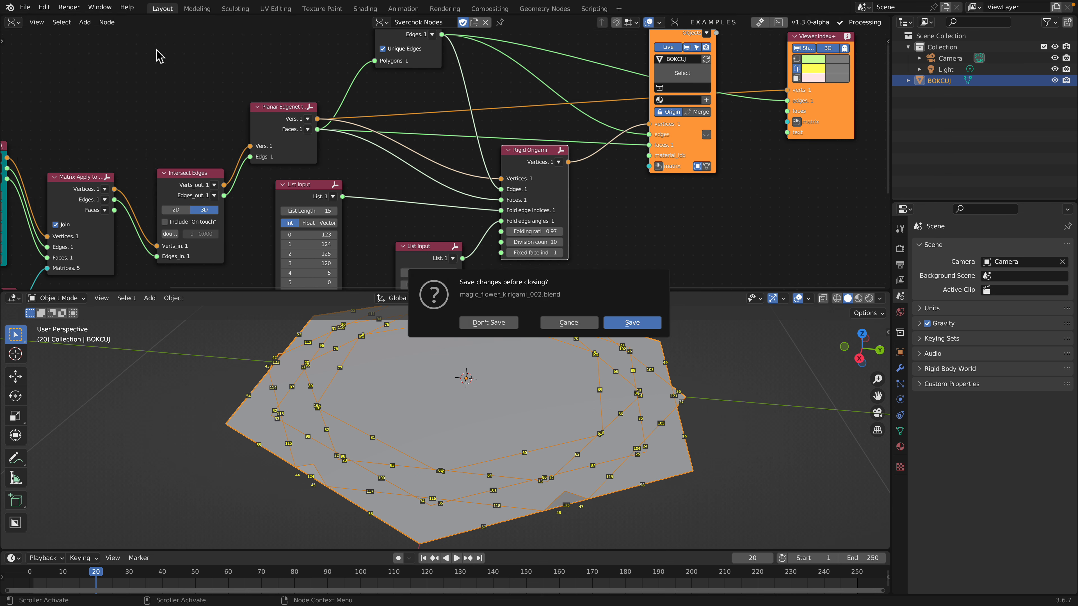
pyautogui.click(509, 324)
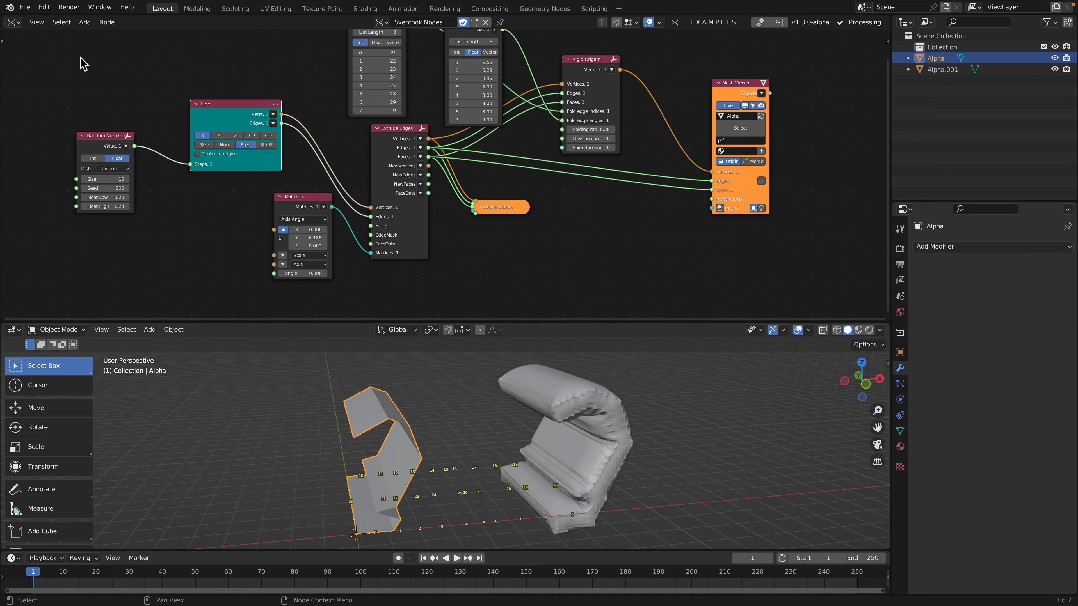
# - Save the opened origami strip as a new incremented file, origamiX_004.blend
pyautogui.click(27, 8)
pyautogui.click(48, 92)
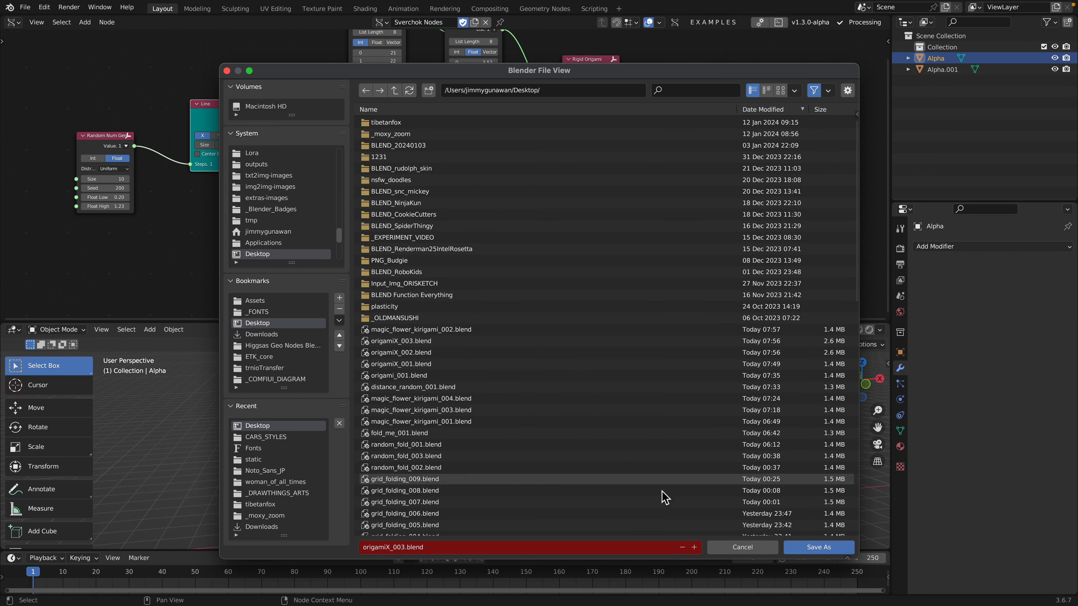
pyautogui.click(695, 547)
pyautogui.click(814, 547)
# - Set the line's Random Num Gen seed to 294 and Float High to 2.13, and shift the Line node slightly
pyautogui.scroll(3, 224, 169)
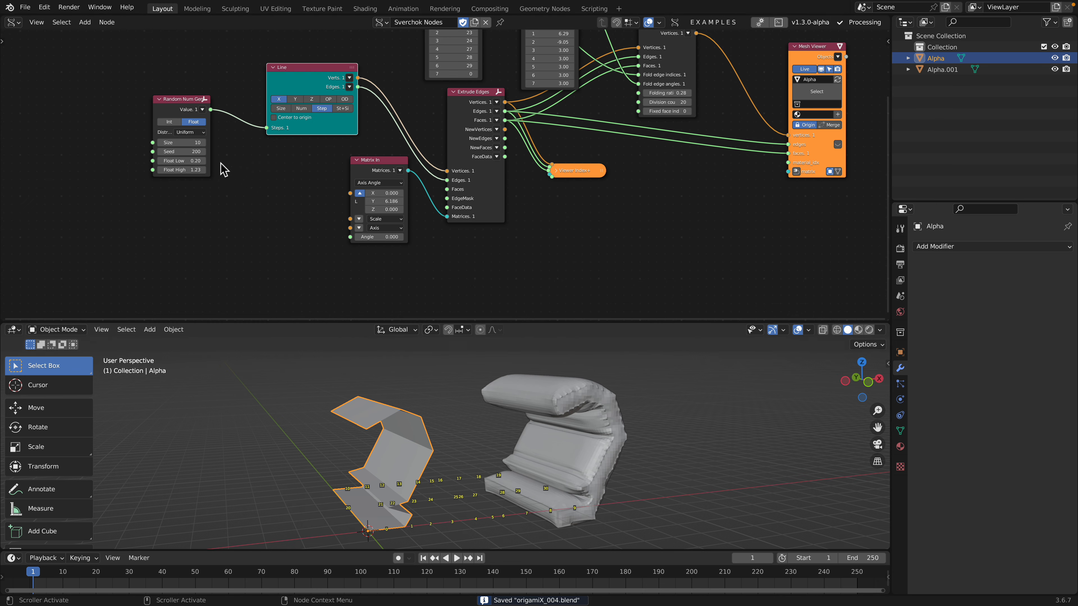
pyautogui.moveTo(137, 148); pyautogui.dragTo(177, 147)
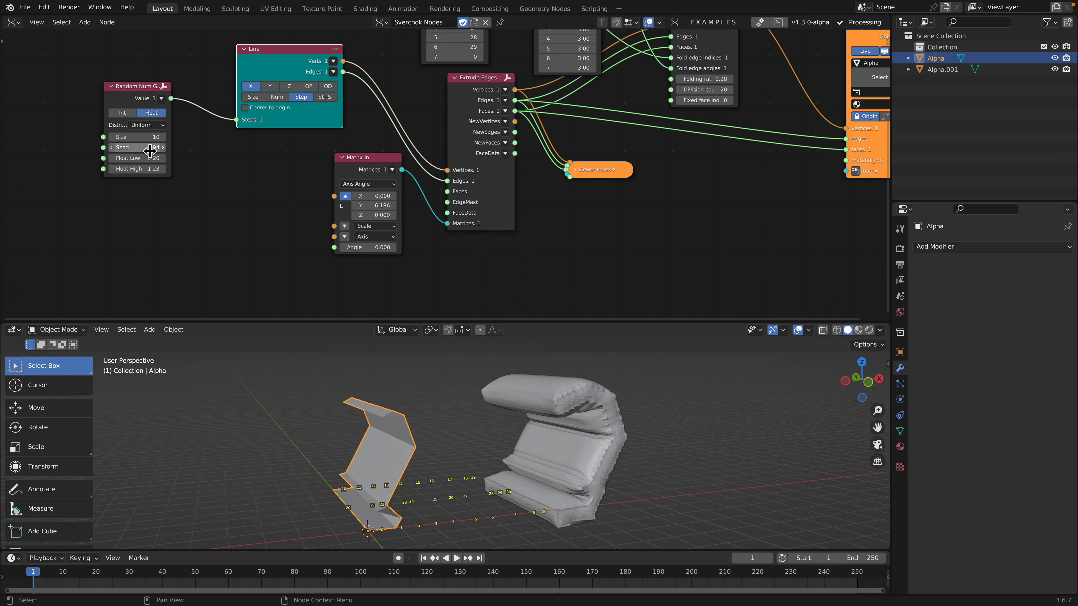
pyautogui.moveTo(290, 62); pyautogui.dragTo(283, 59)
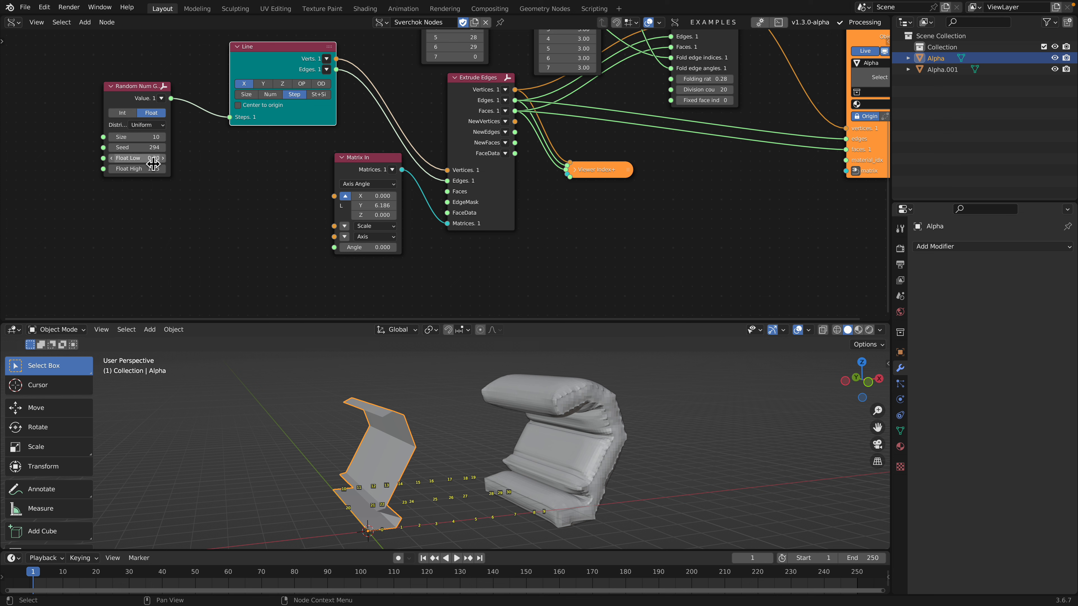
pyautogui.moveTo(149, 169); pyautogui.dragTo(187, 169)
pyautogui.moveTo(308, 347); pyautogui.dragTo(339, 400, button='middle')
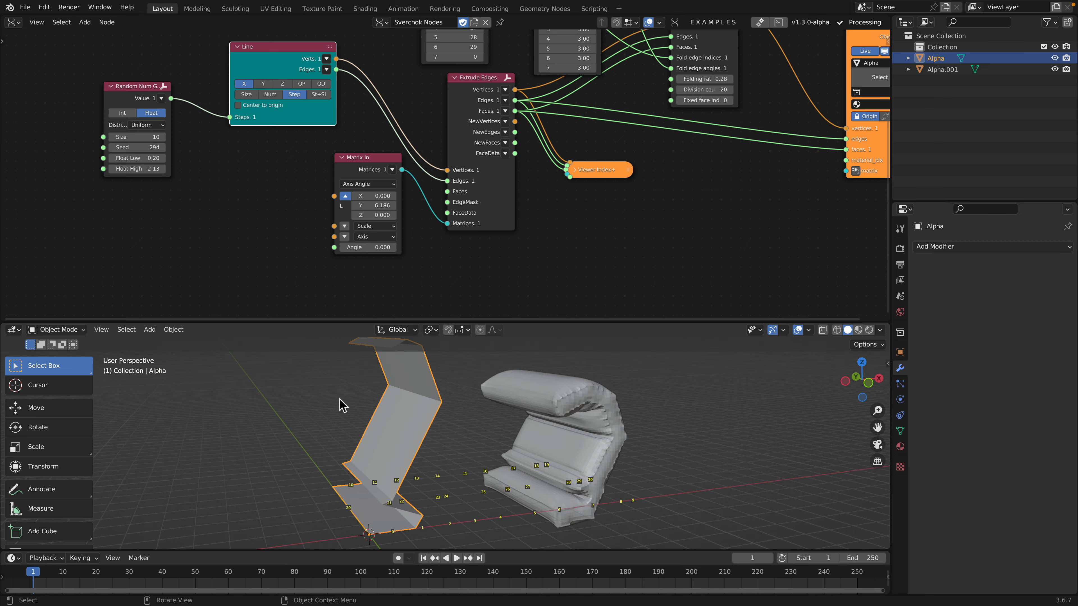
pyautogui.keyDown('ctrl'); pyautogui.moveTo(418, 432); pyautogui.dragTo(414, 404, button='middle'); pyautogui.keyUp('ctrl')
# - Set the Matrix In location Y to 7.686 and reposition the Matrix In and Extrude Edges nodes
pyautogui.moveTo(401, 244); pyautogui.dragTo(377, 255, button='middle')
pyautogui.moveTo(338, 178); pyautogui.dragTo(279, 174)
pyautogui.moveTo(289, 211); pyautogui.dragTo(314, 211)
pyautogui.moveTo(467, 446); pyautogui.dragTo(345, 503, button='middle')
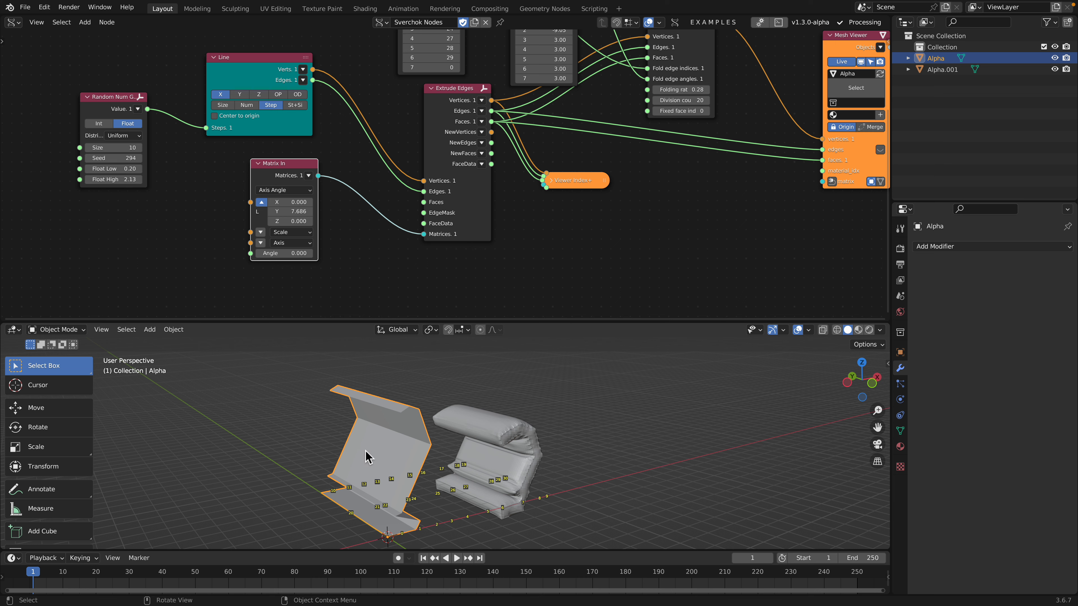
pyautogui.moveTo(414, 109); pyautogui.dragTo(392, 218, button='middle')
pyautogui.moveTo(406, 197); pyautogui.dragTo(388, 205)
pyautogui.scroll(1, 384, 197)
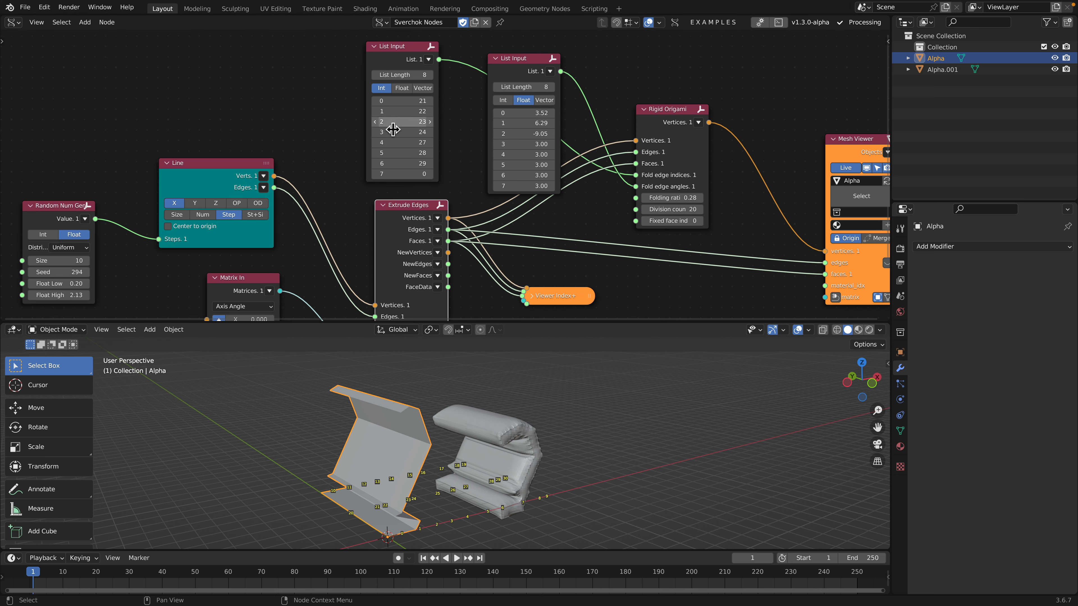
pyautogui.moveTo(392, 121); pyautogui.dragTo(391, 130, button='middle')
pyautogui.hotkey('shift', 'a')
pyautogui.click(286, 83)
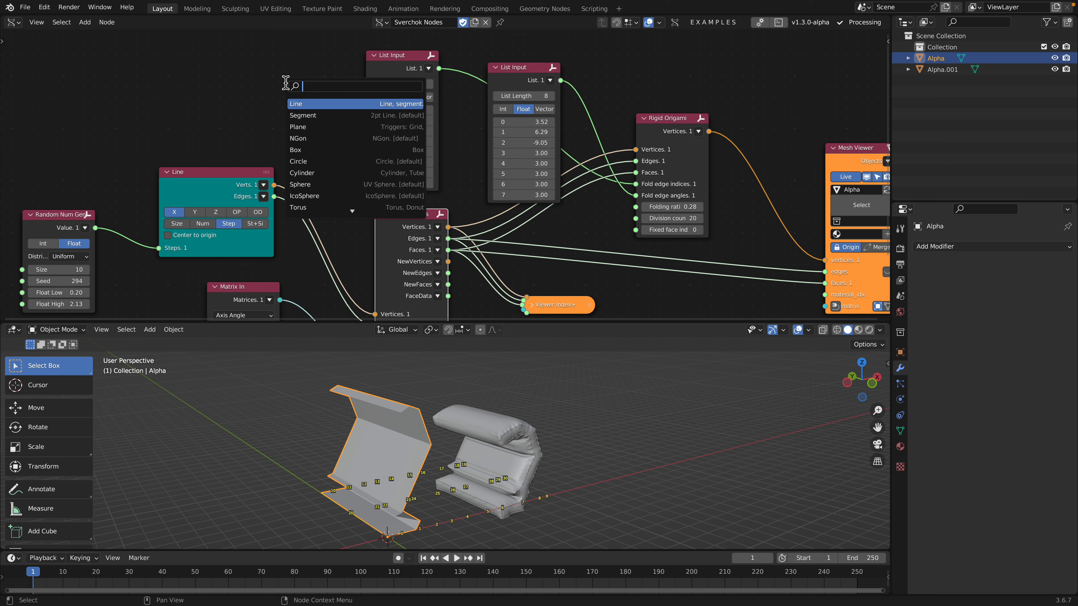
pyautogui.write('random nu')
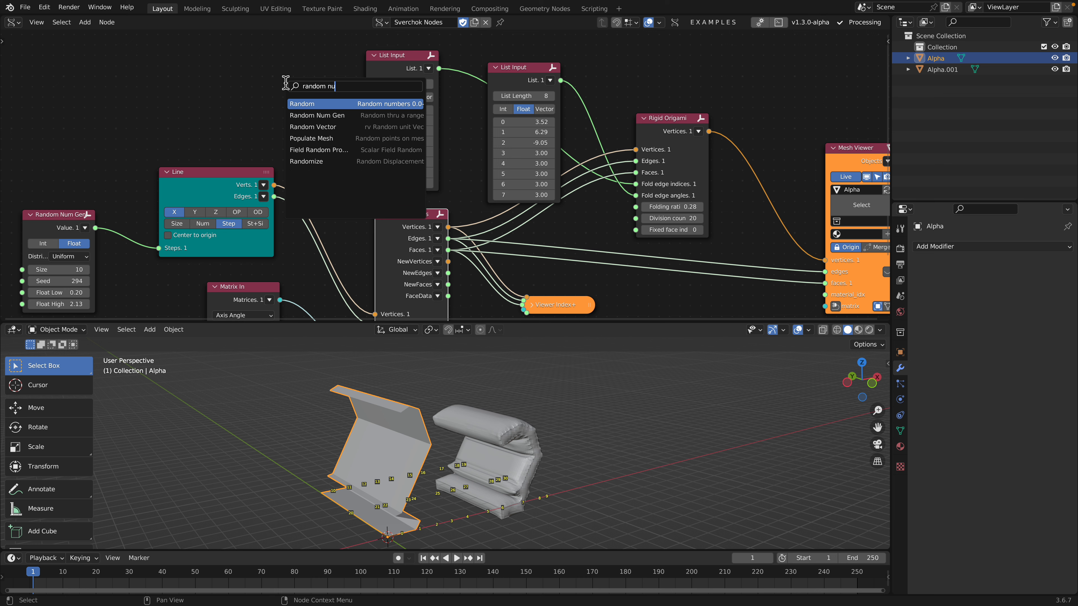
pyautogui.press('Down')
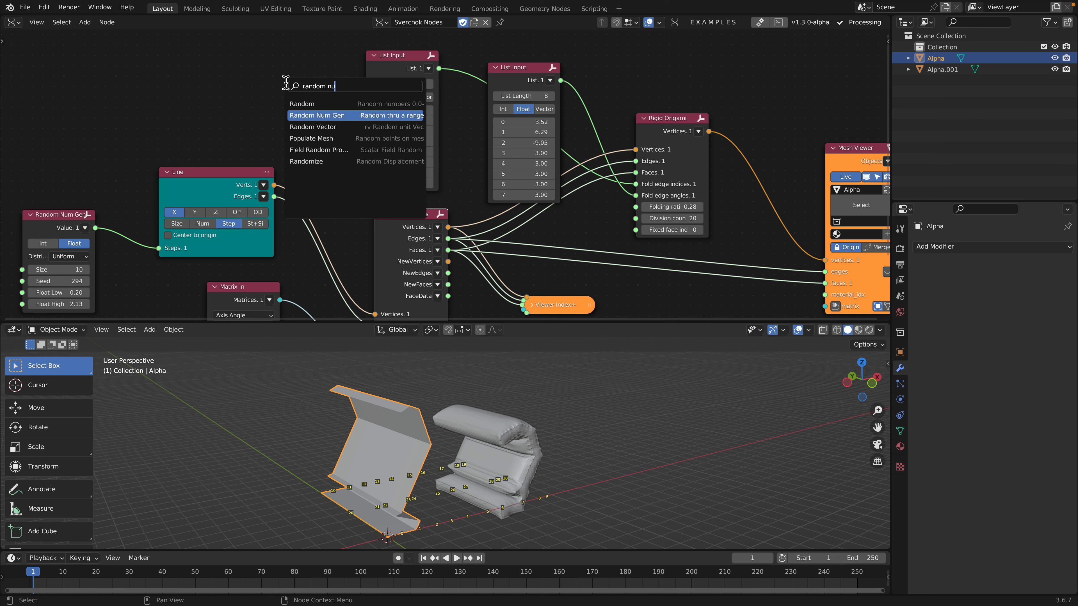
pyautogui.press('Escape')
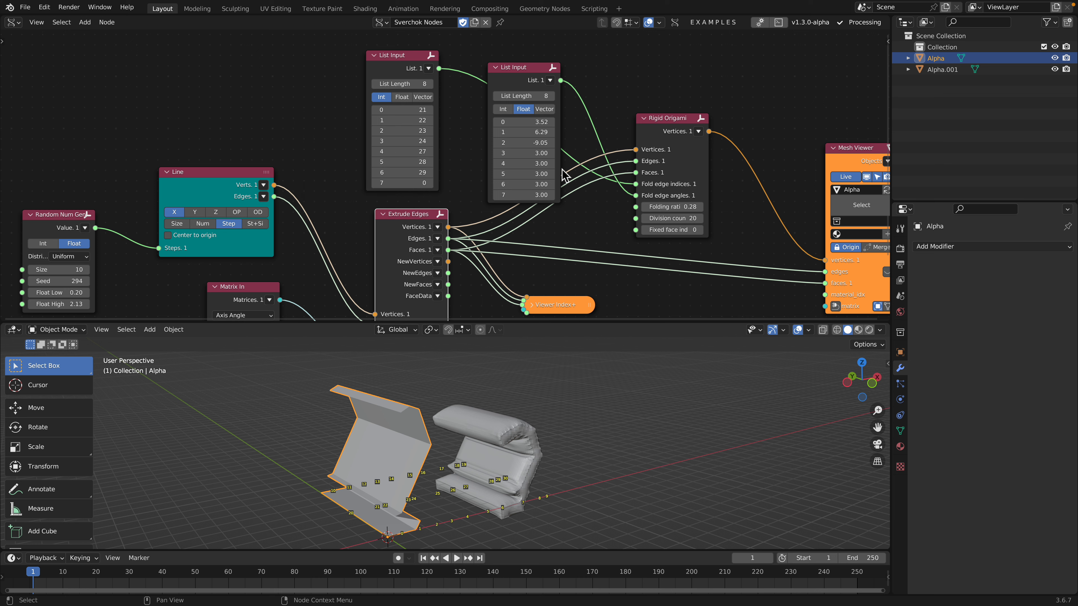
# - Set items 4, 5 and 6 of the fold edge angles List Input to 3.17, 4.44 and 2.71
pyautogui.moveTo(543, 167)
pyautogui.mouseDown()
pyautogui.moveTo(553, 166)
pyautogui.moveTo(544, 185)
pyautogui.mouseUp()
pyautogui.moveTo(546, 169); pyautogui.dragTo(534, 178, button='middle')
pyautogui.moveTo(510, 77); pyautogui.dragTo(510, 70)
pyautogui.moveTo(486, 133); pyautogui.dragTo(474, 154, button='middle')
pyautogui.hotkey('shift', 'a')
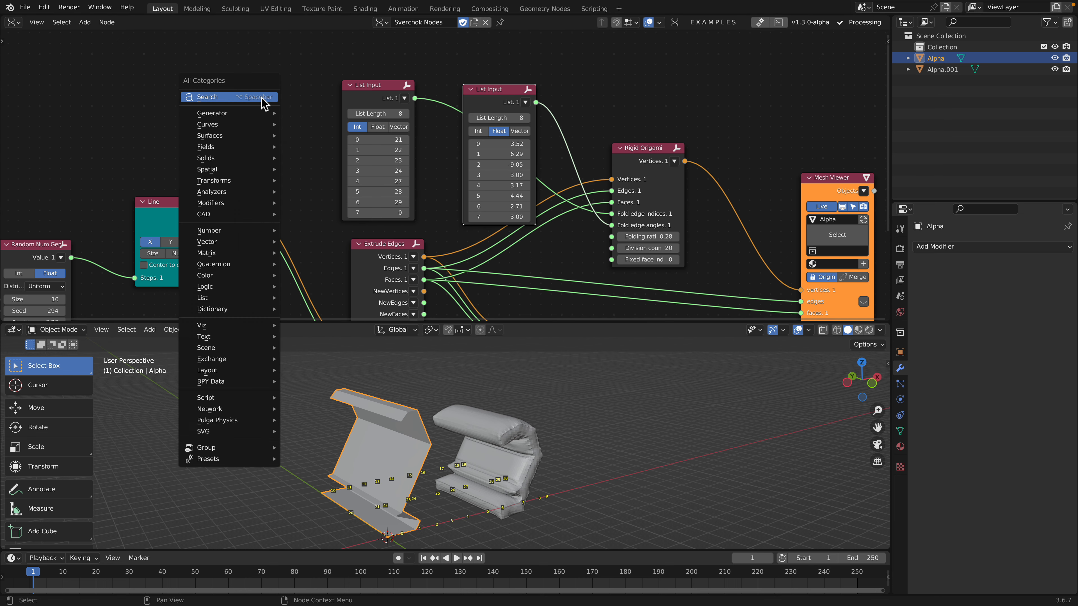
pyautogui.click(263, 98)
pyautogui.click(648, 150)
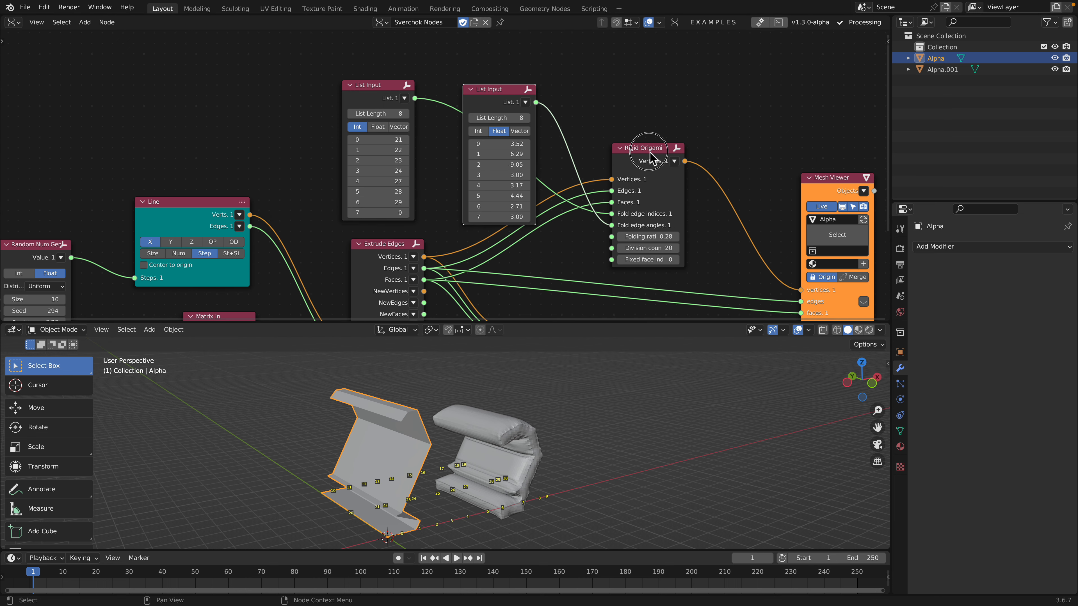
# - Nudge the Rigid Origami node aside and add a second Random Num Gen node above the Line node
pyautogui.moveTo(649, 151); pyautogui.dragTo(656, 153)
pyautogui.hotkey('shift', 'a')
pyautogui.click(277, 118)
pyautogui.write('random n')
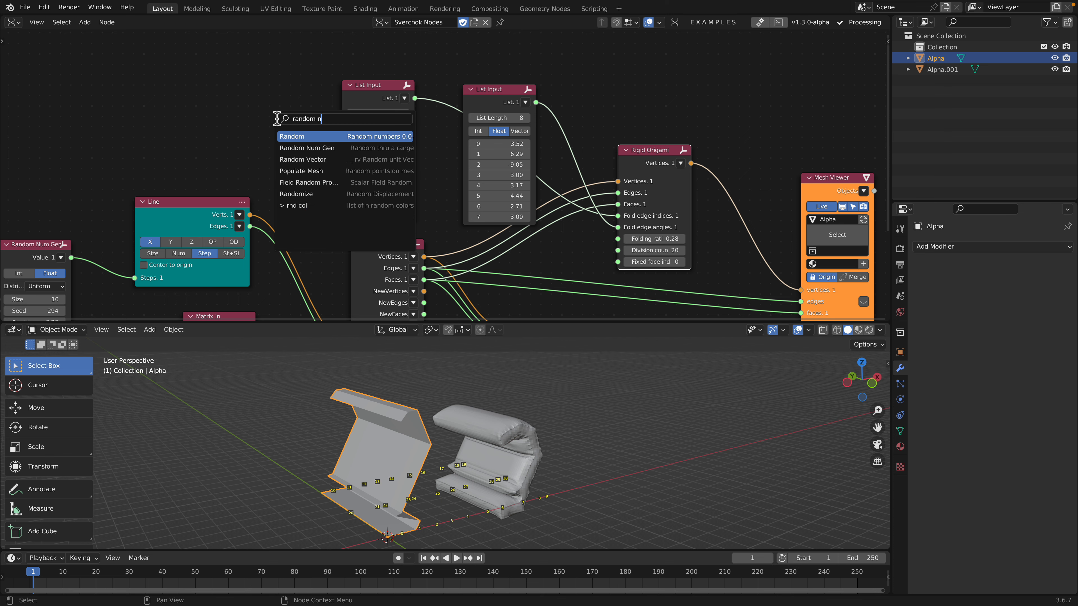
pyautogui.press('Down')
pyautogui.press('Return')
pyautogui.click(257, 123)
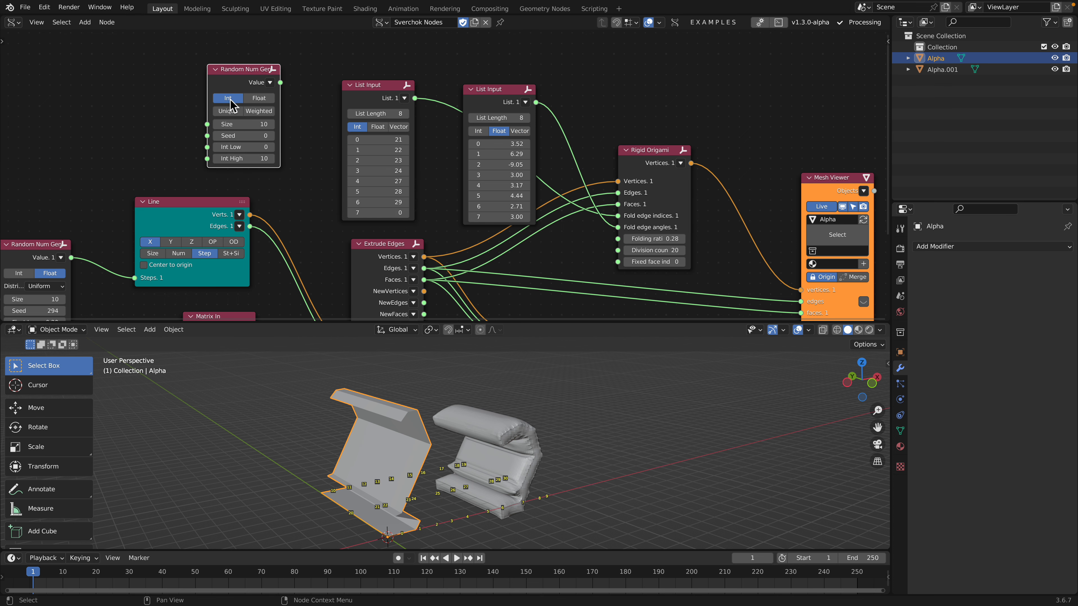
# - Switch the new Random Num Gen to Float, with Float Low -6 and Float High 6
pyautogui.click(259, 98)
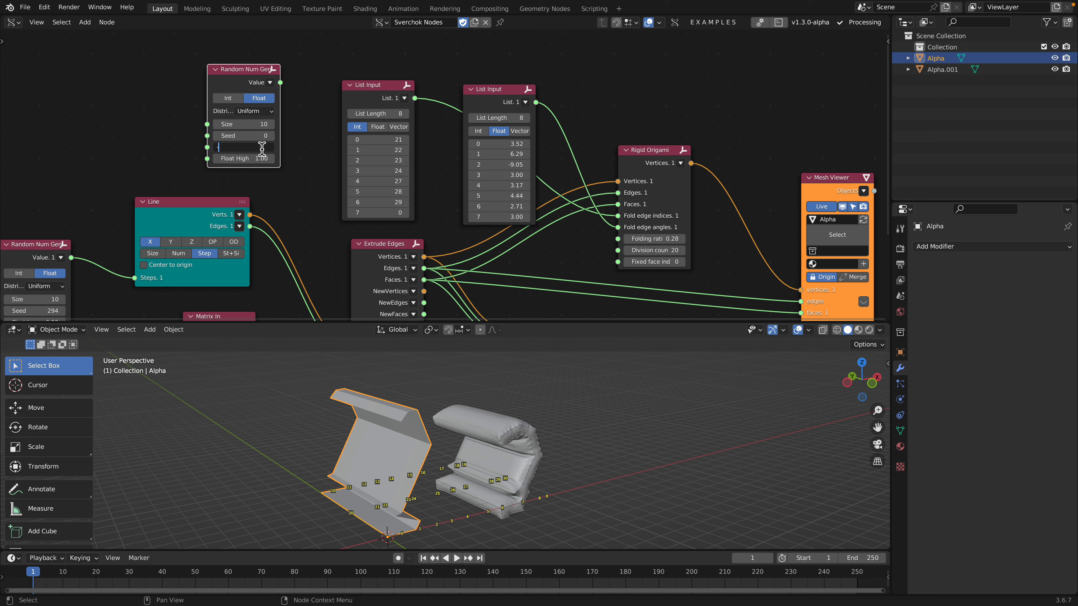
pyautogui.click(262, 147)
pyautogui.write('-6')
pyautogui.press('Tab')
pyautogui.write('6')
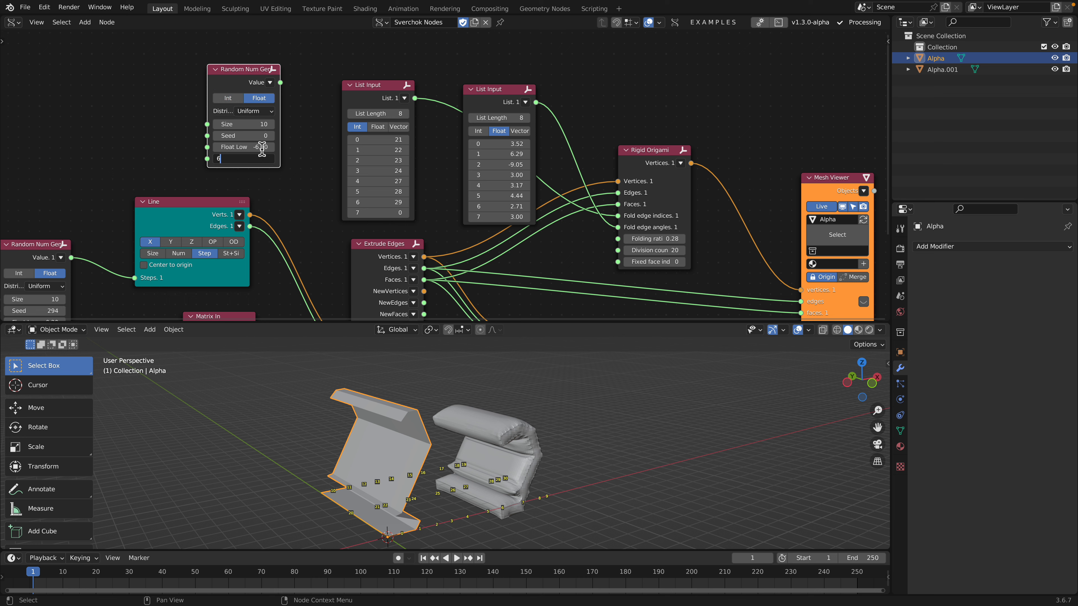
pyautogui.press('Return')
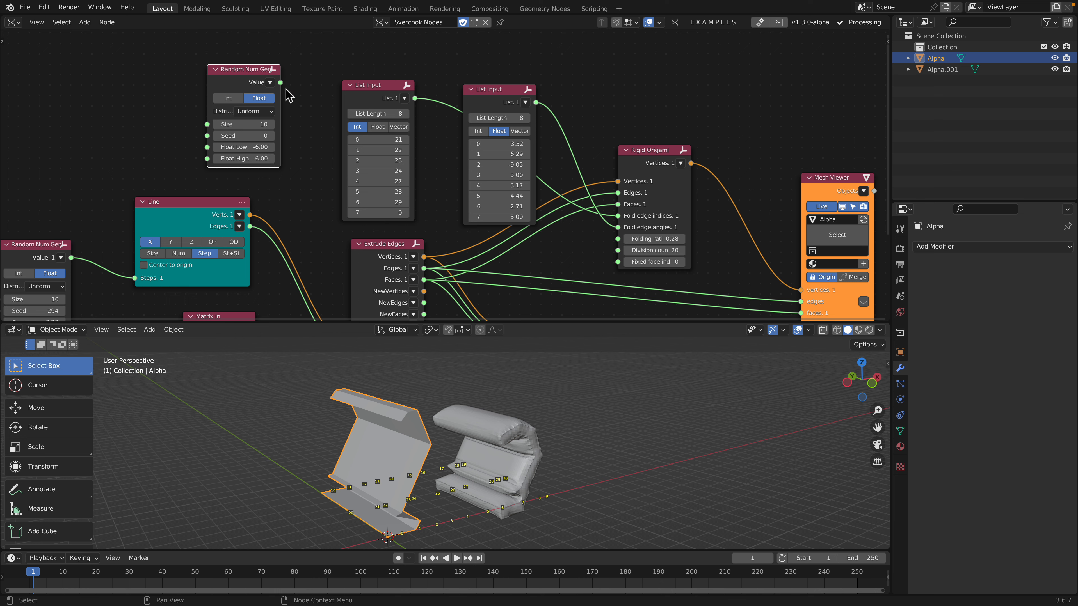
# - Drive Rigid Origami's fold edge angles with the new Random Num Gen, using seed 118 and a folding ratio of 0.29
pyautogui.moveTo(280, 83); pyautogui.dragTo(618, 227)
pyautogui.moveTo(256, 136); pyautogui.dragTo(304, 136)
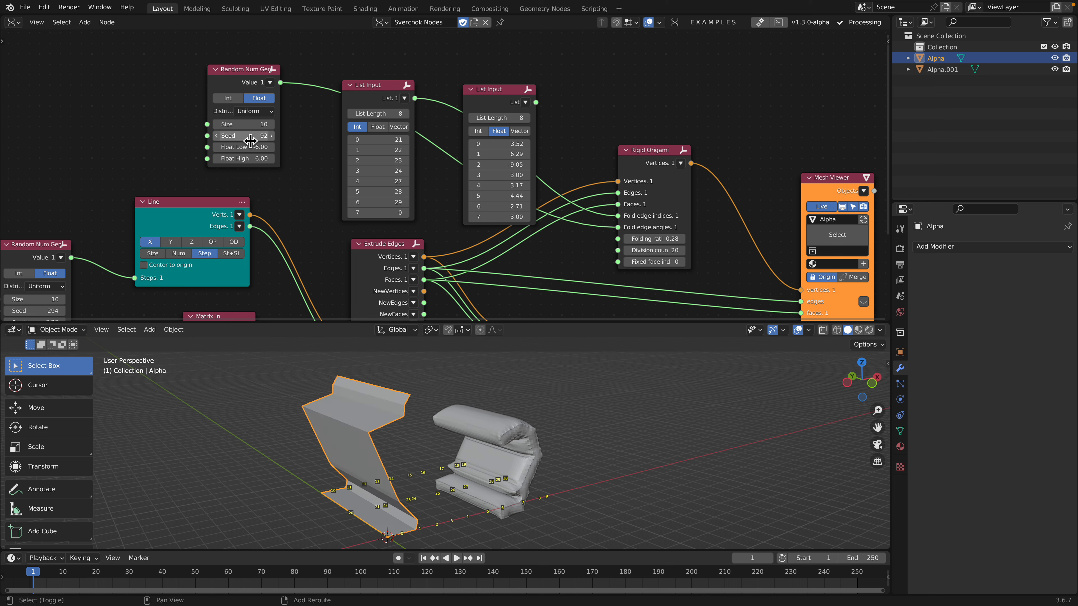
pyautogui.moveTo(653, 244)
pyautogui.mouseDown()
pyautogui.moveTo(705, 244)
pyautogui.moveTo(654, 238)
pyautogui.mouseUp()
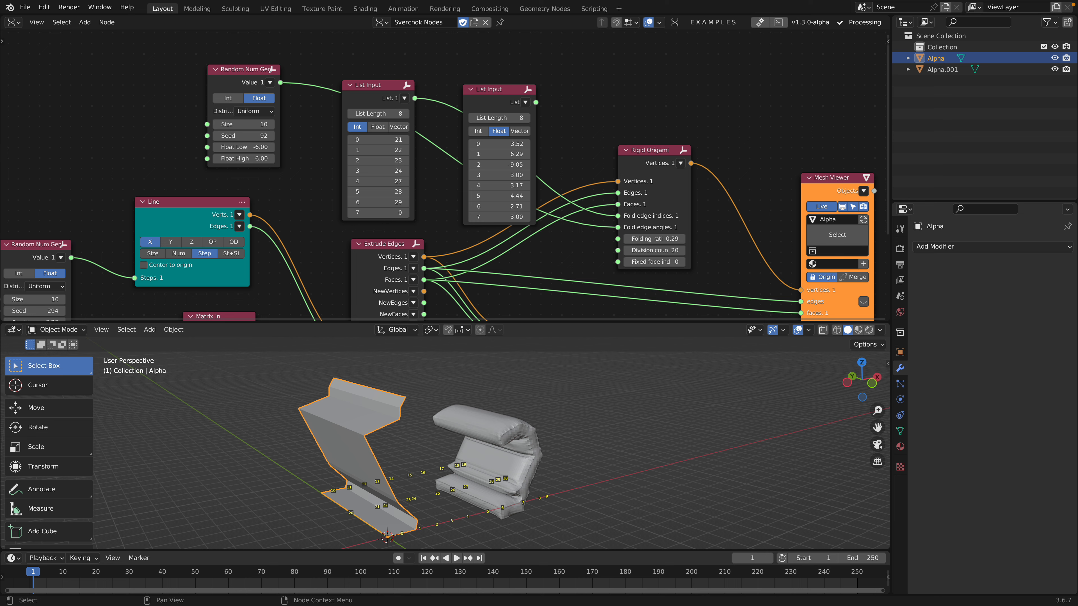
pyautogui.moveTo(244, 135); pyautogui.dragTo(266, 136)
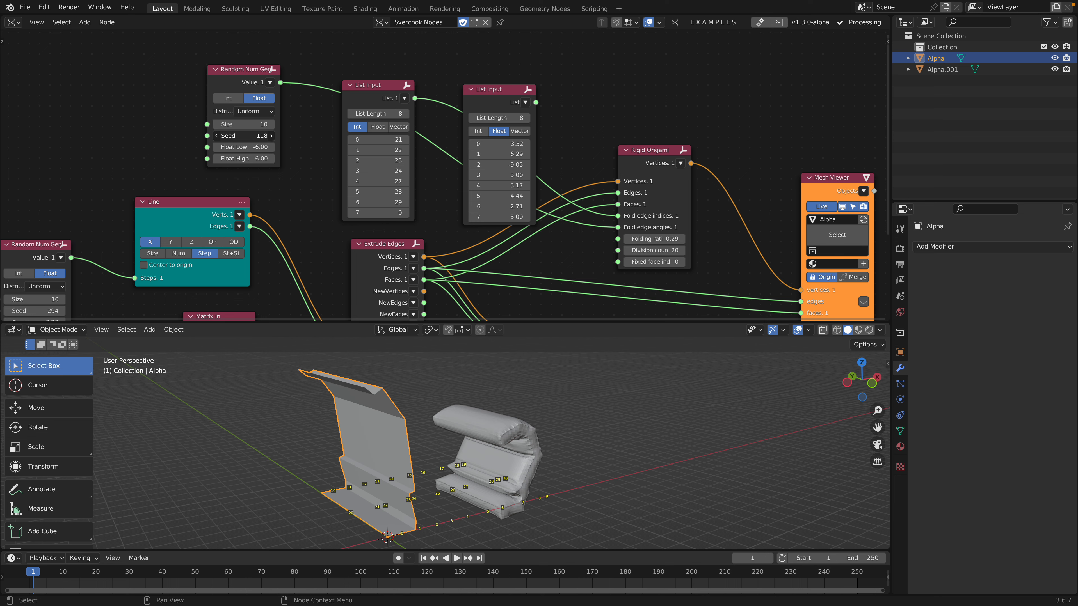
pyautogui.moveTo(416, 420); pyautogui.dragTo(457, 418, button='middle')
# - Tidy the layout of the Random Num Gen, List Input, Rigid Origami and Mesh Viewer nodes, and save the file
pyautogui.scroll(-3, 213, 142)
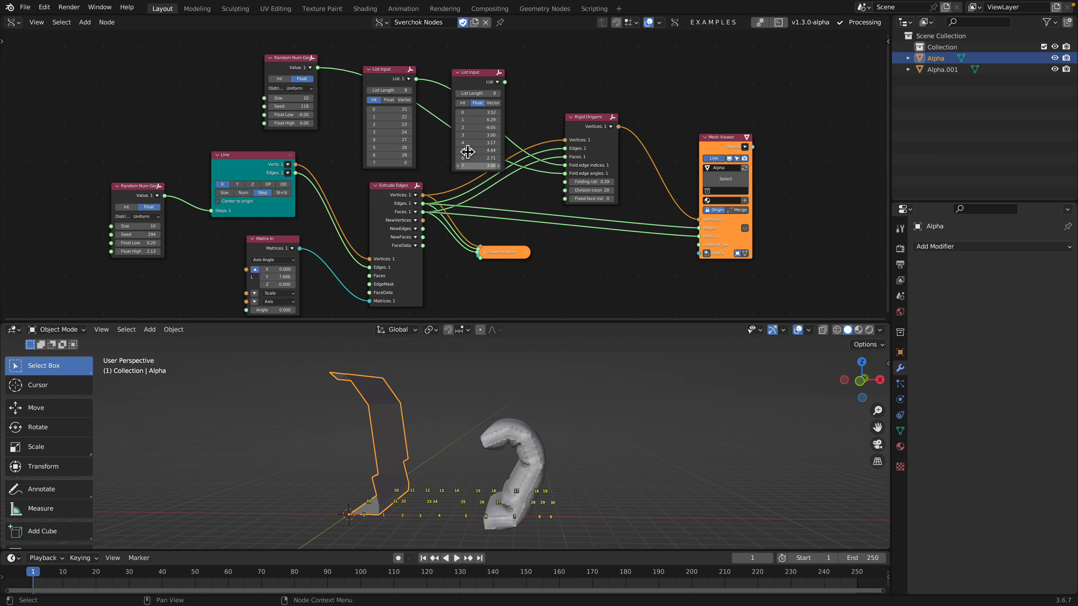
pyautogui.scroll(3, 446, 170)
pyautogui.moveTo(343, 136); pyautogui.dragTo(367, 191, button='middle')
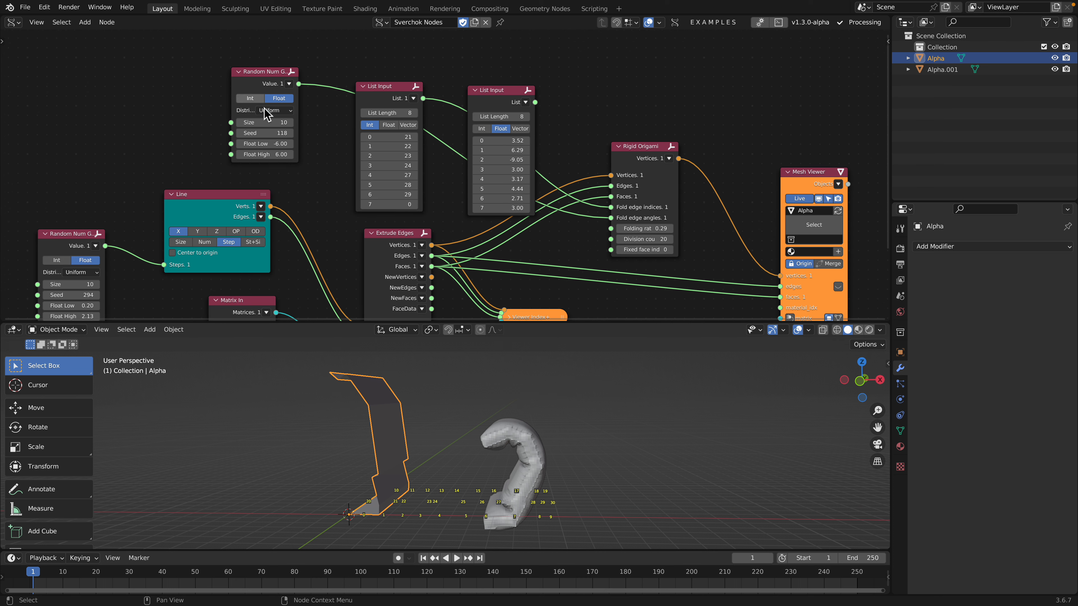
pyautogui.moveTo(261, 80); pyautogui.dragTo(268, 73)
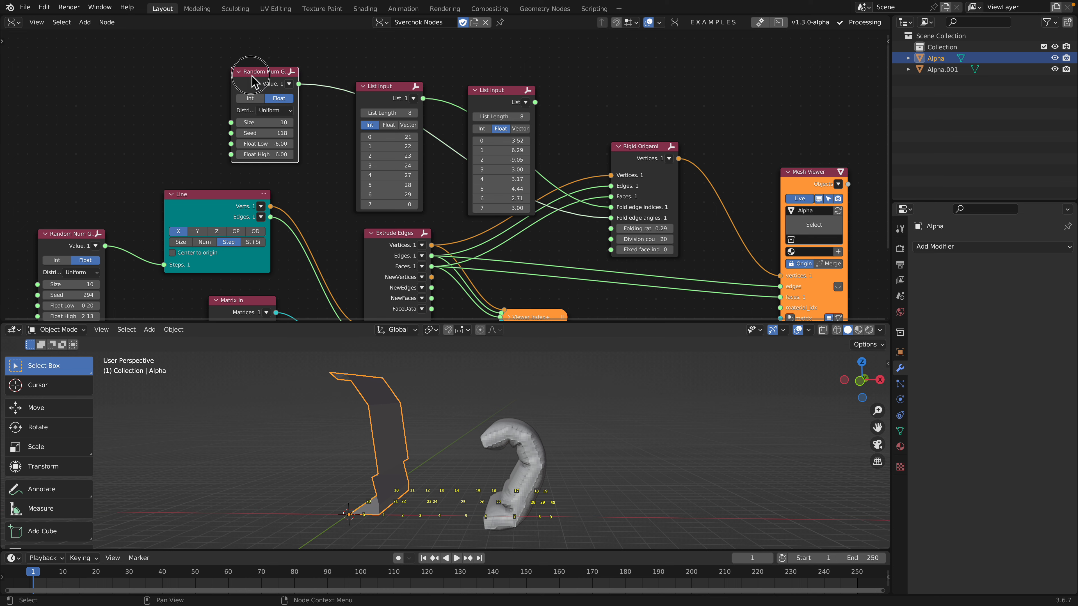
pyautogui.moveTo(387, 91); pyautogui.dragTo(160, 60)
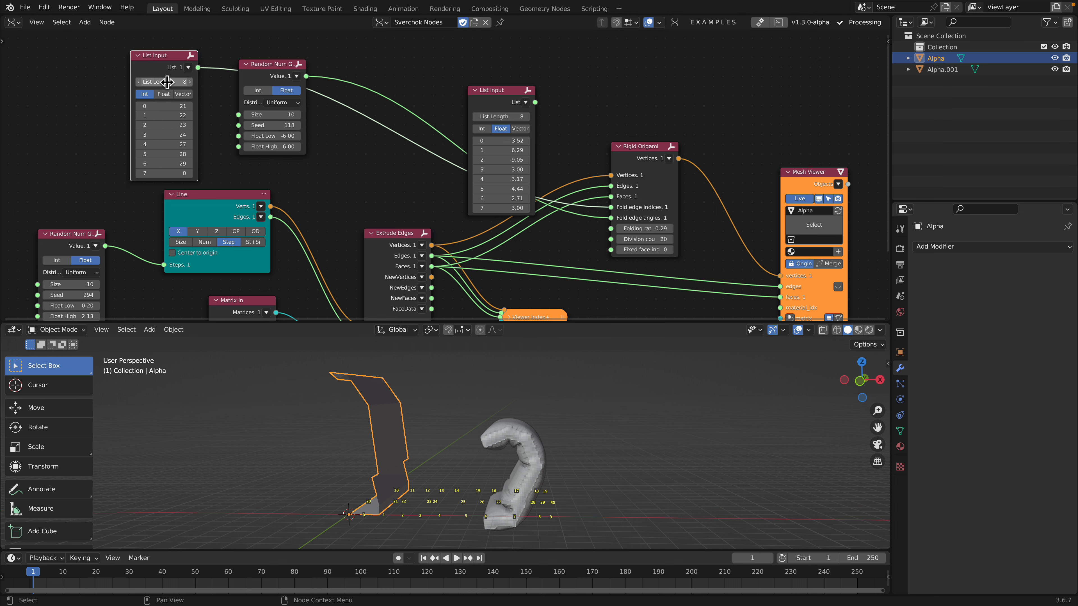
pyautogui.moveTo(639, 152); pyautogui.dragTo(634, 147)
pyautogui.moveTo(616, 172); pyautogui.dragTo(572, 126, button='middle')
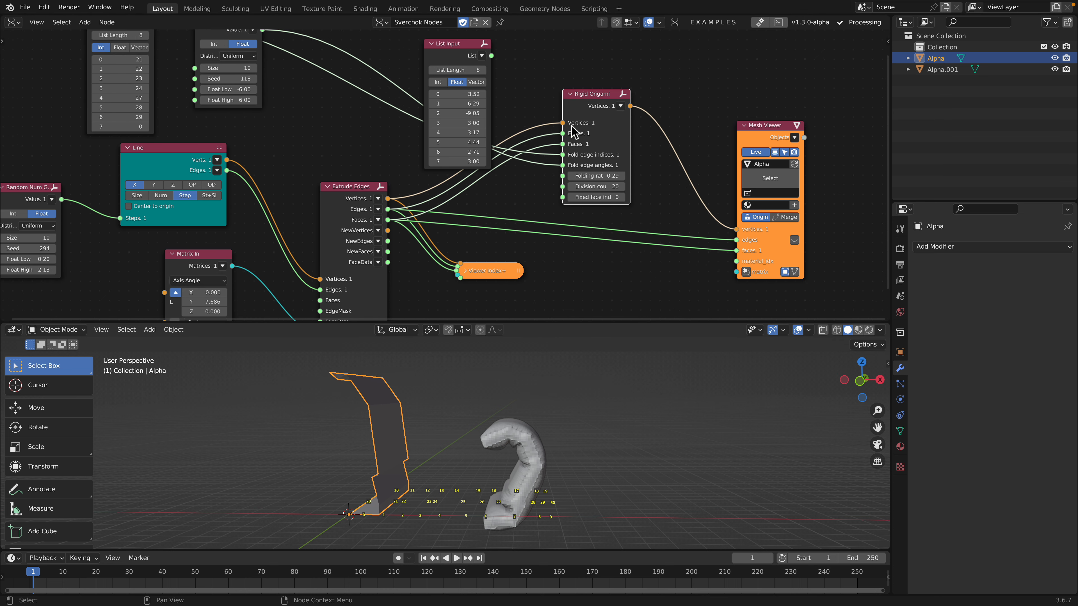
pyautogui.moveTo(800, 153); pyautogui.dragTo(734, 148)
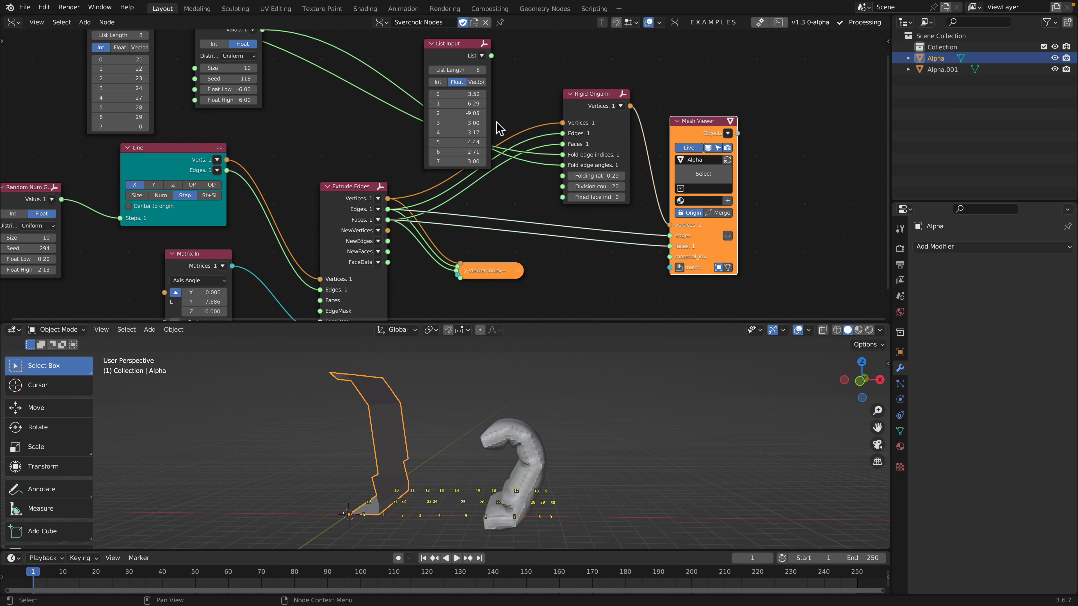
pyautogui.moveTo(451, 55); pyautogui.dragTo(480, 41)
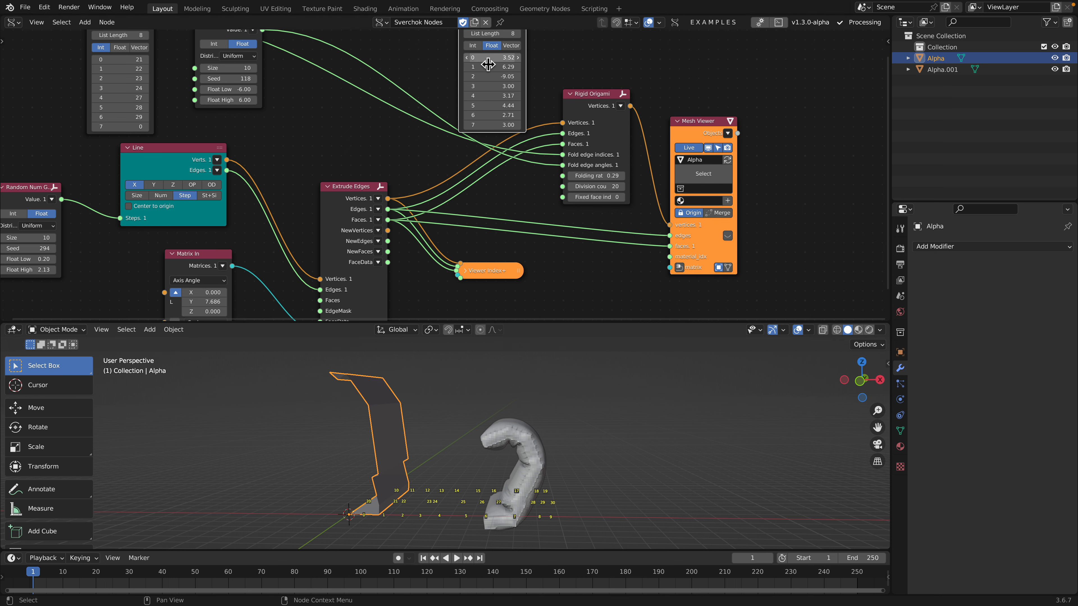
pyautogui.scroll(-1, 482, 163)
pyautogui.moveTo(481, 163); pyautogui.dragTo(482, 149)
pyautogui.hotkey('ctrl', 's')
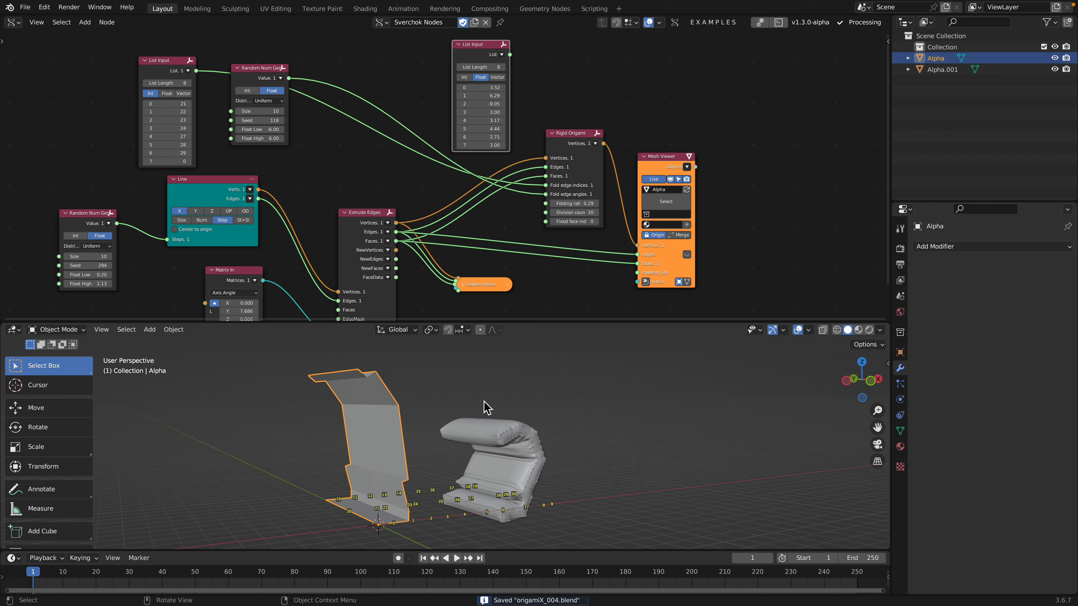
# - Raise the Rigid Origami folding ratio to 0.36, change the seed of the line's Random Num Gen, and save the file
pyautogui.moveTo(225, 166); pyautogui.dragTo(295, 150, button='middle')
pyautogui.moveTo(646, 178)
pyautogui.mouseDown()
pyautogui.moveTo(676, 178)
pyautogui.moveTo(666, 178)
pyautogui.mouseUp()
pyautogui.moveTo(254, 181); pyautogui.dragTo(296, 177, button='middle')
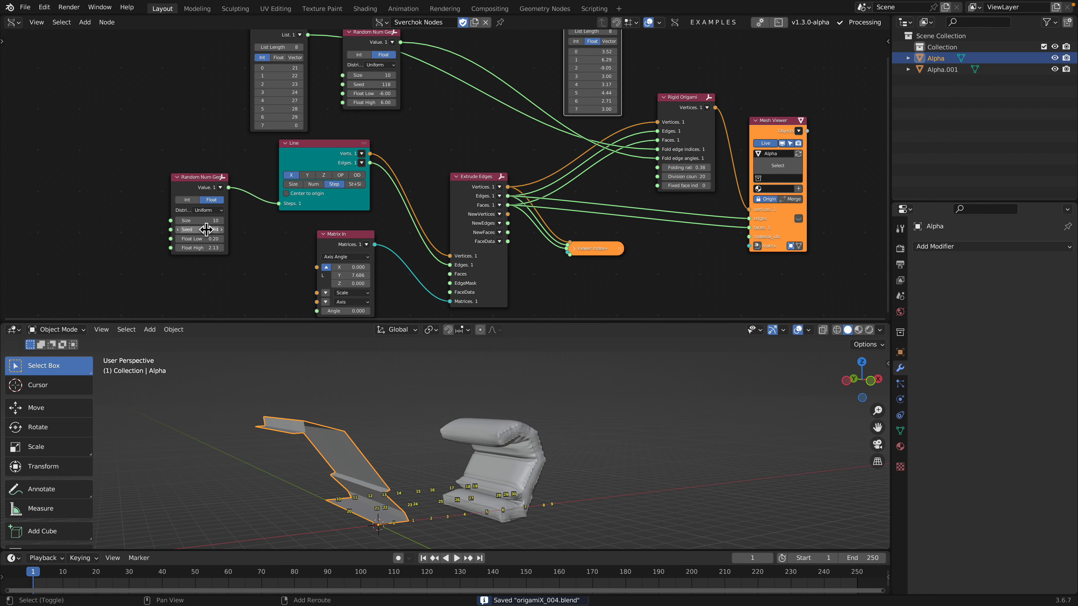
pyautogui.keyDown('shift'); pyautogui.moveTo(199, 229); pyautogui.dragTo(246, 229); pyautogui.keyUp('shift')
pyautogui.hotkey('ctrl', 's')
pyautogui.moveTo(288, 456)
pyautogui.mouseDown(button='middle')
pyautogui.moveTo(613, 465)
pyautogui.moveTo(595, 472)
pyautogui.moveTo(590, 438)
pyautogui.moveTo(441, 459)
pyautogui.mouseUp(button='middle')
pyautogui.scroll(-2, 408, 209)
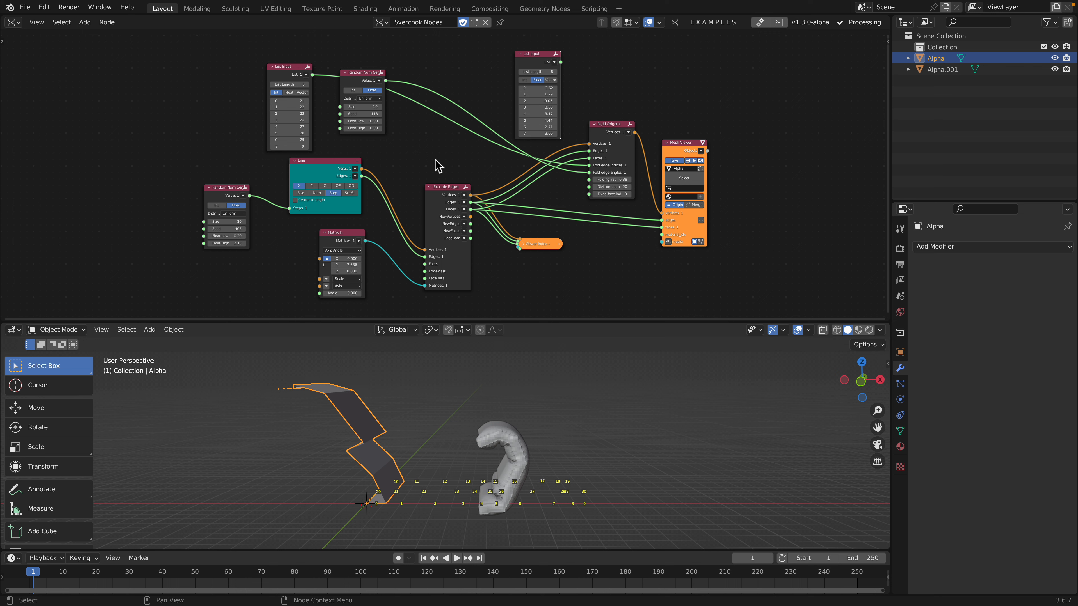
pyautogui.moveTo(505, 6)
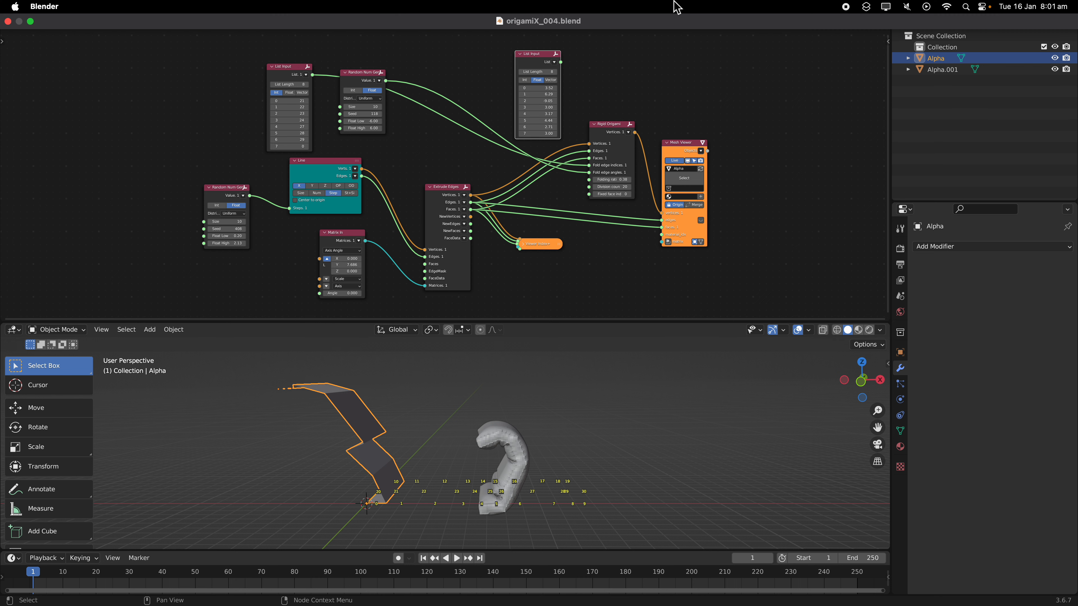